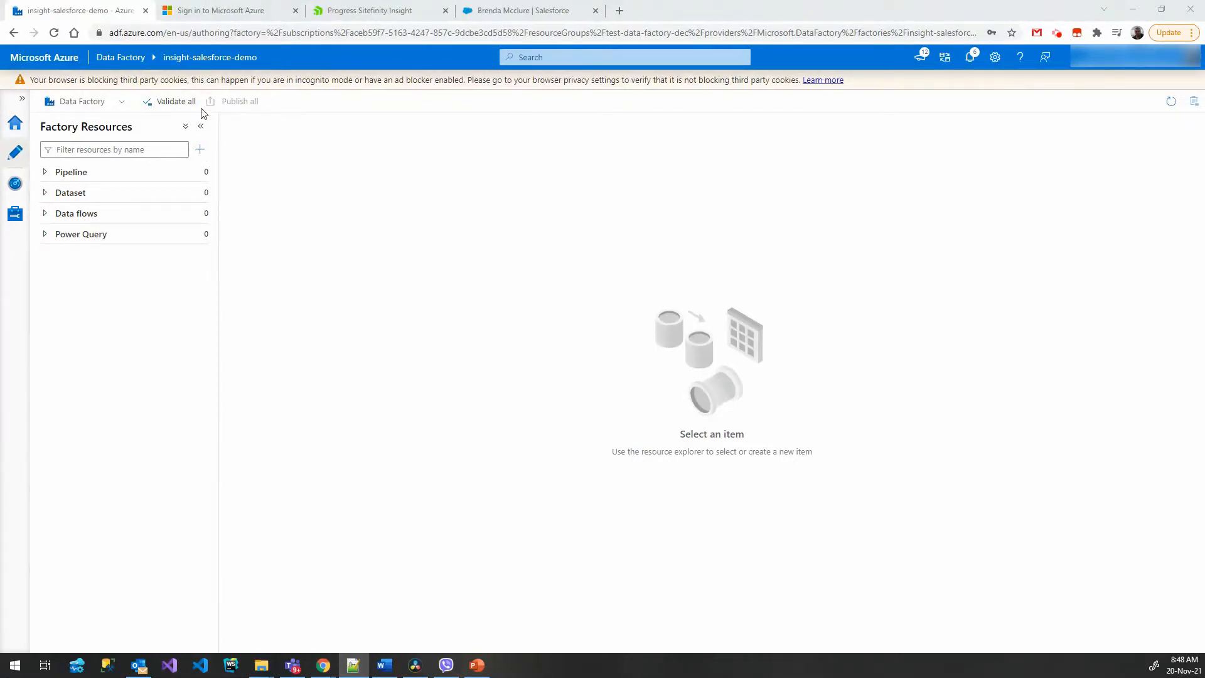
# Import a pipeline template from the file SalesforceLeads2Insight_Template.zip.
pyautogui.click(198, 152)
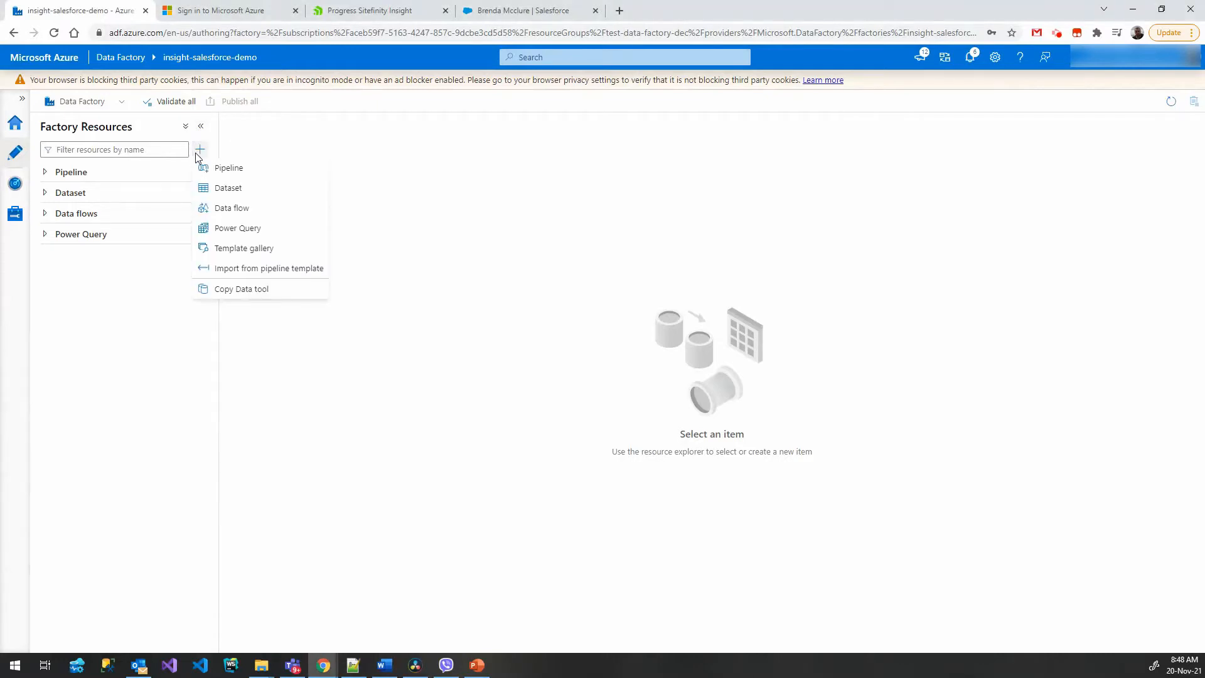
pyautogui.click(227, 271)
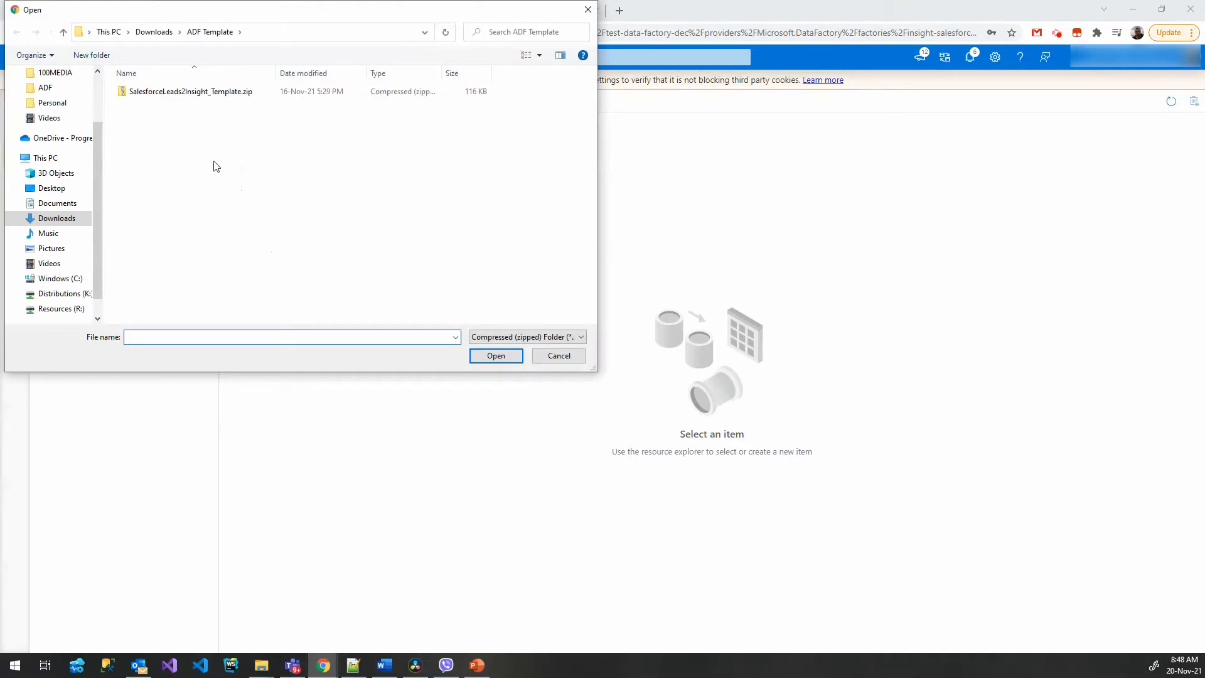
pyautogui.click(192, 94)
pyautogui.click(489, 358)
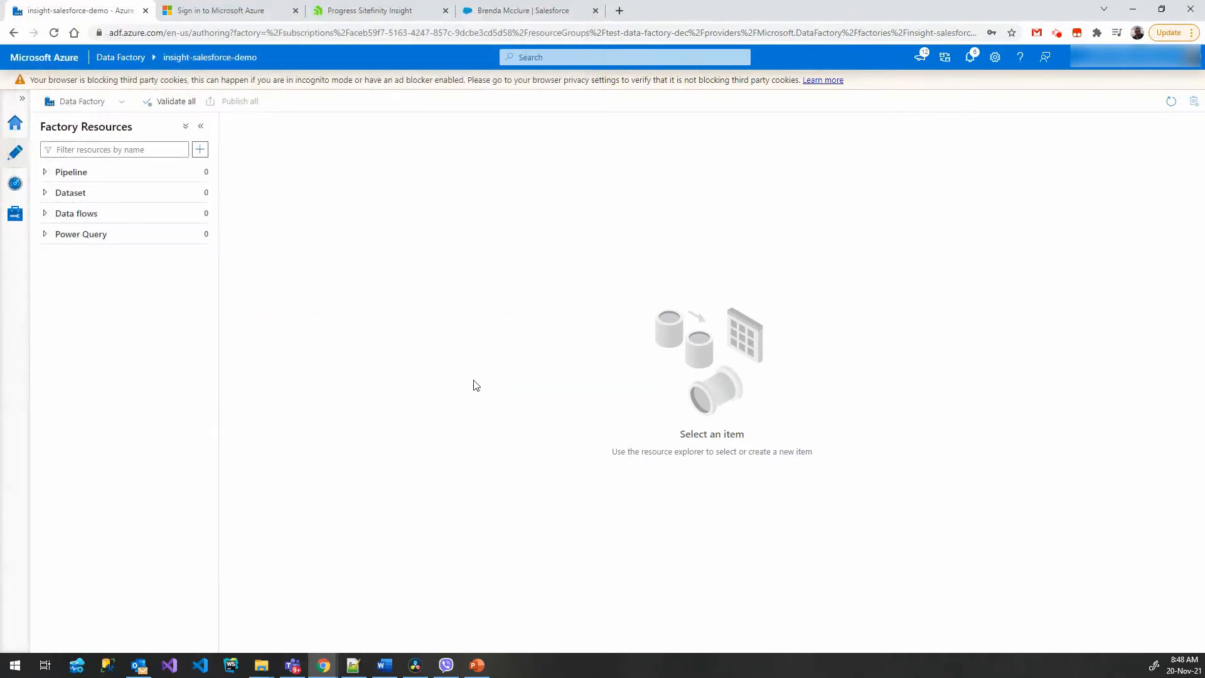
# Start a new linked service named Salesforce for the SalesforceSource dataset and fill in the Salesforce user name.
pyautogui.click(313, 174)
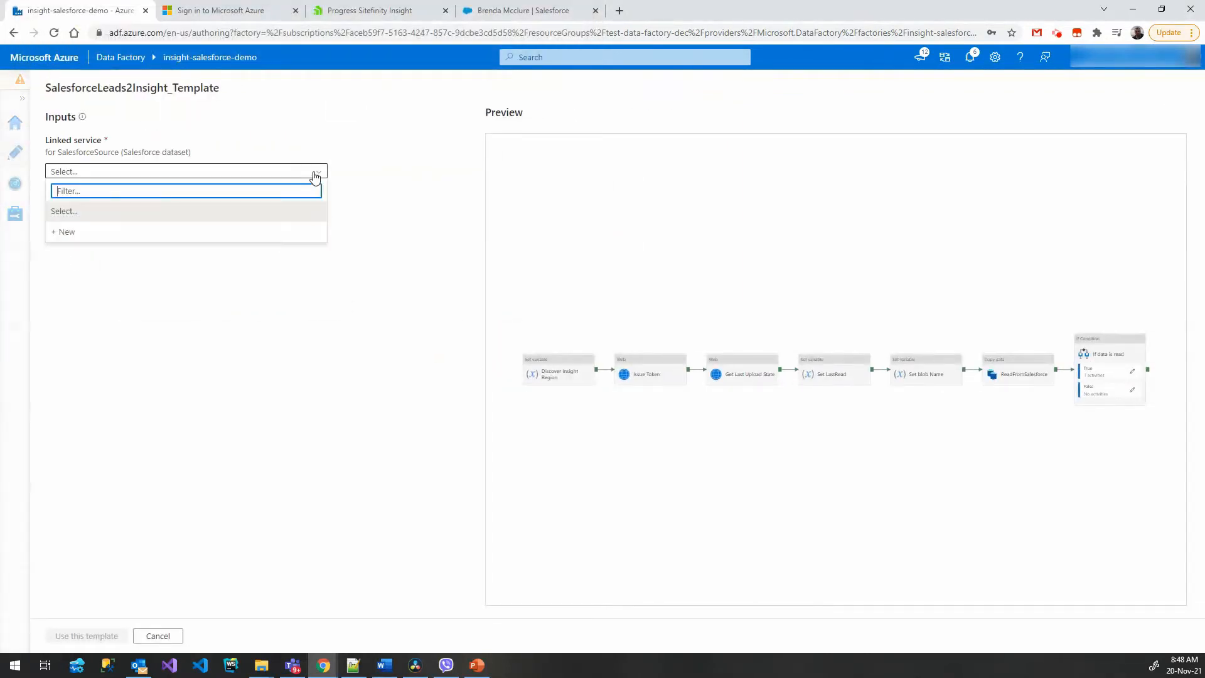
pyautogui.click(64, 233)
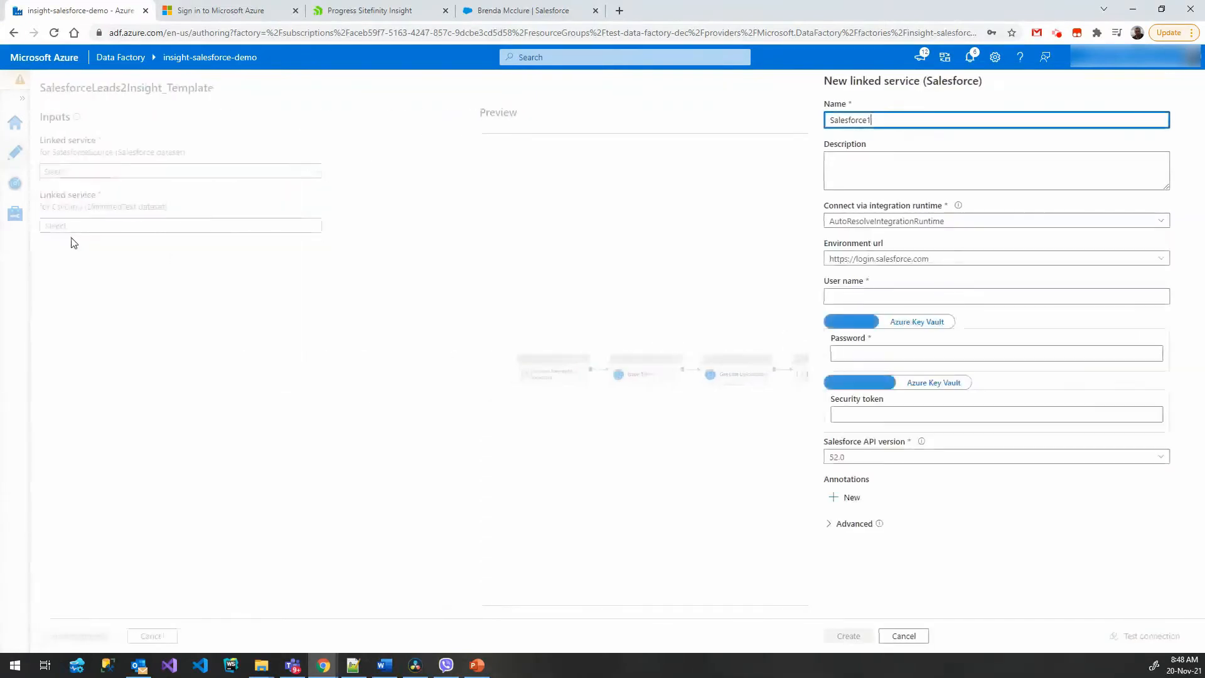
pyautogui.press('BackSpace')
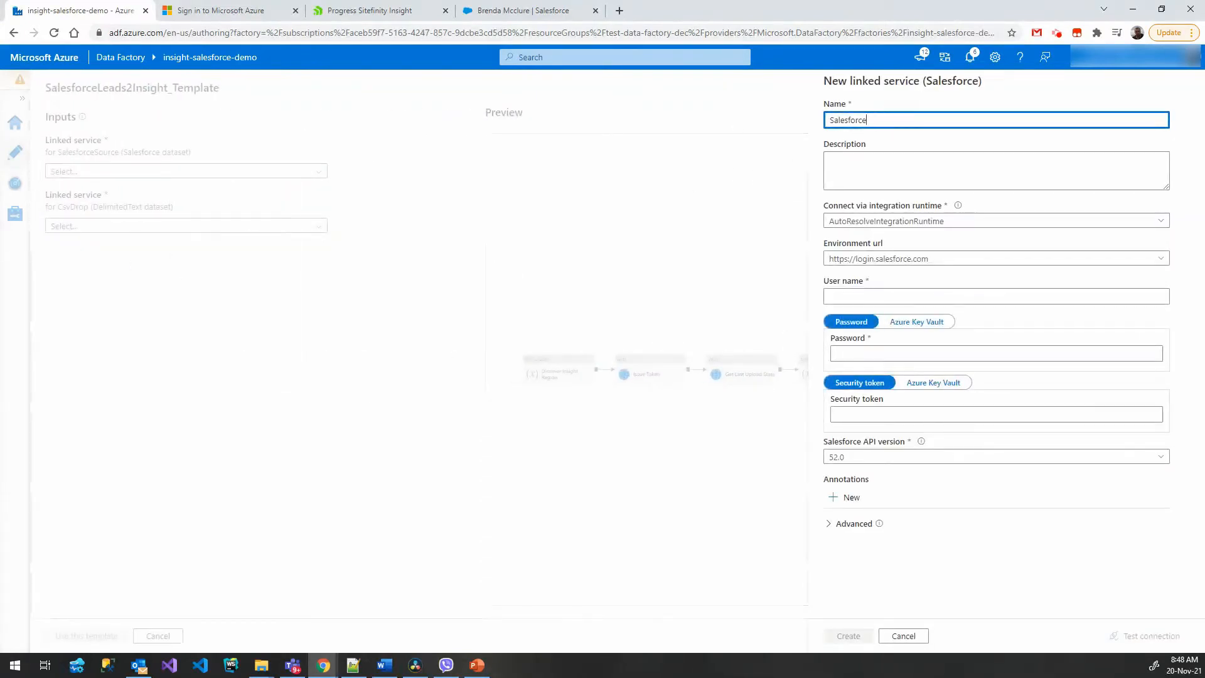
pyautogui.hotkey('alt', 'Tab')
pyautogui.click(958, 294)
pyautogui.hotkey('ctrl', 'v')
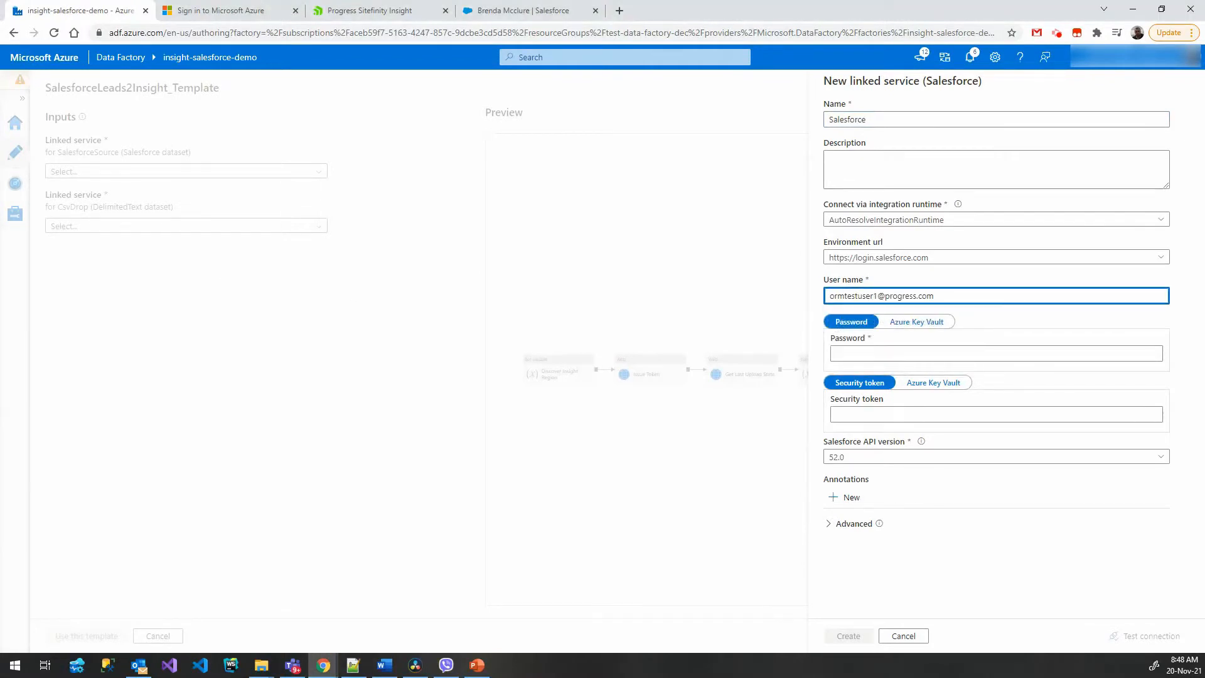
# Paste the account password and security token, and create the Salesforce linked service.
pyautogui.hotkey('alt', 'Tab')
pyautogui.click(887, 350)
pyautogui.hotkey('ctrl', 'v')
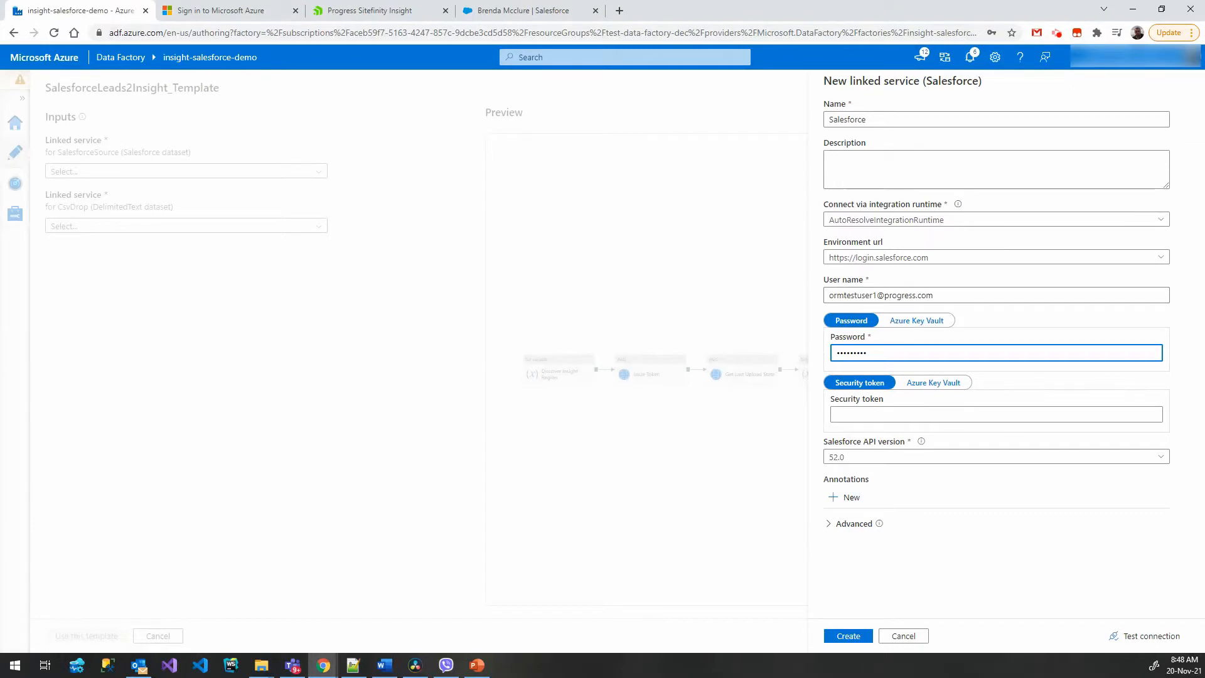
pyautogui.hotkey('alt', 'Tab')
pyautogui.click(1010, 416)
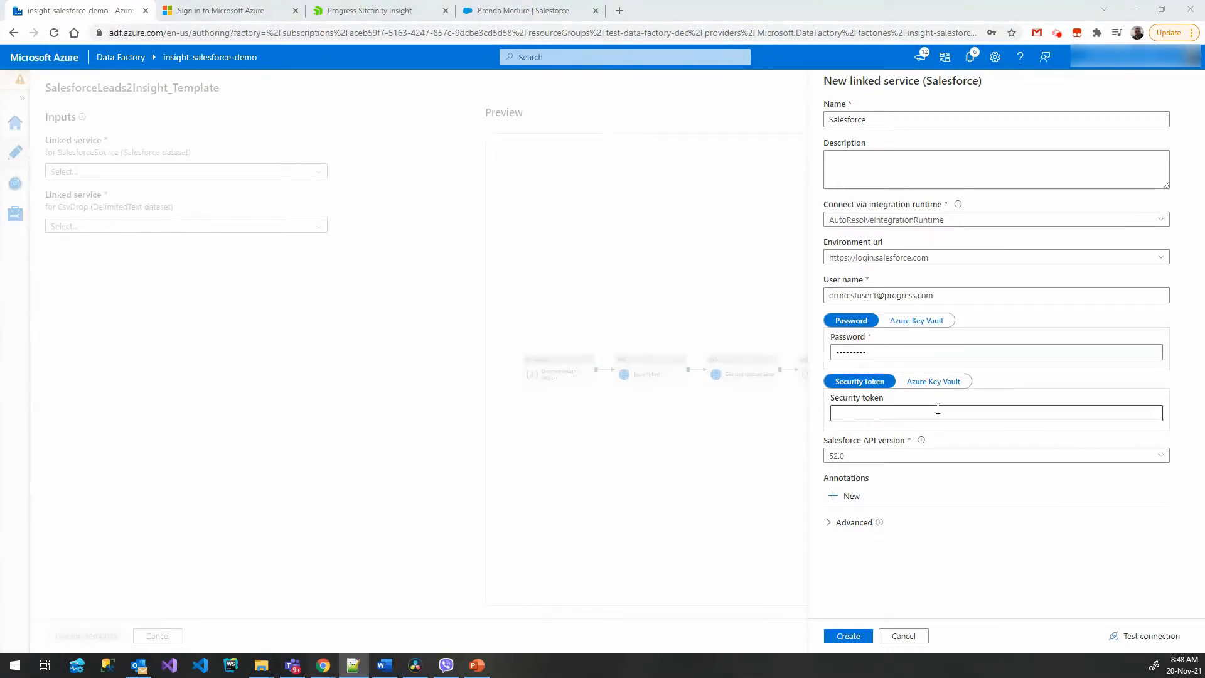
pyautogui.hotkey('ctrl', 'v')
pyautogui.click(856, 635)
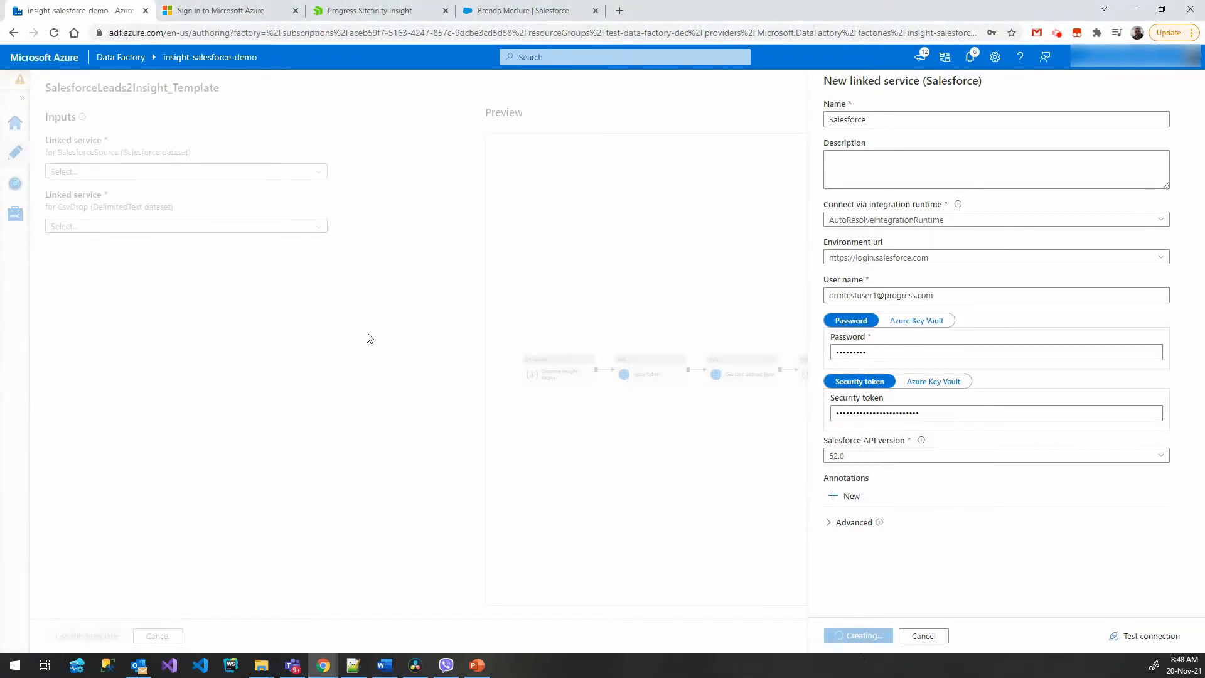
# Create a new Azure Blob Storage linked service for the CsvDrop dataset using the insightcsv storage account.
pyautogui.click(191, 231)
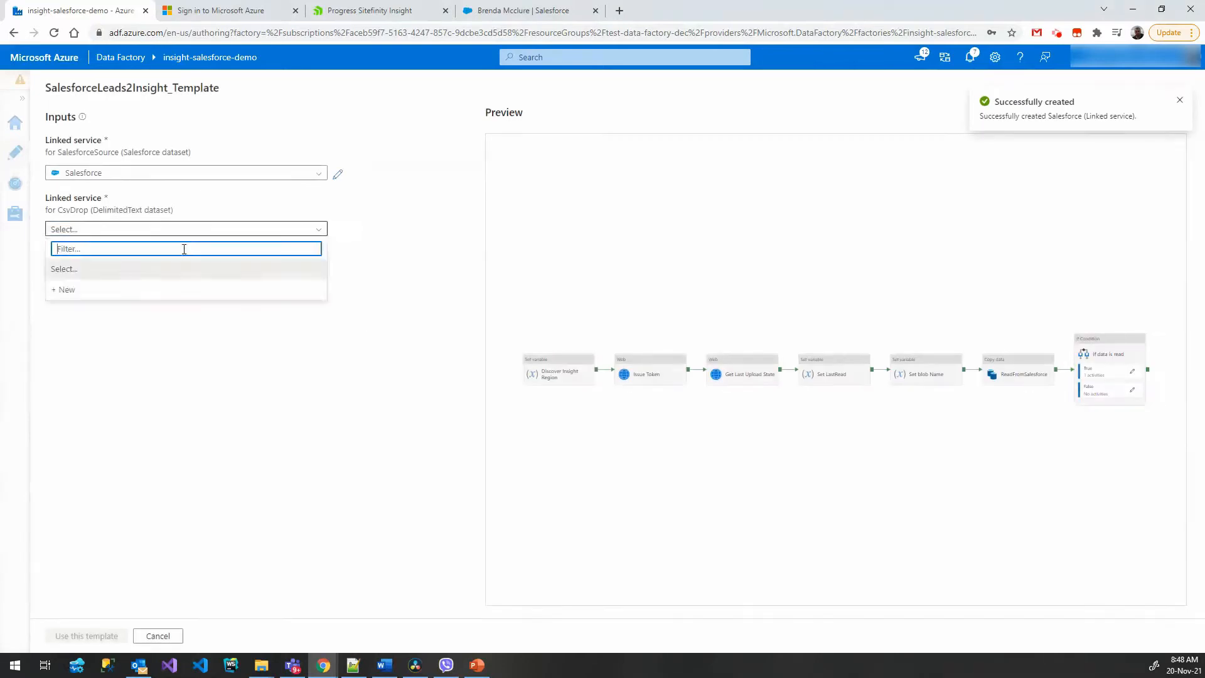
pyautogui.click(67, 290)
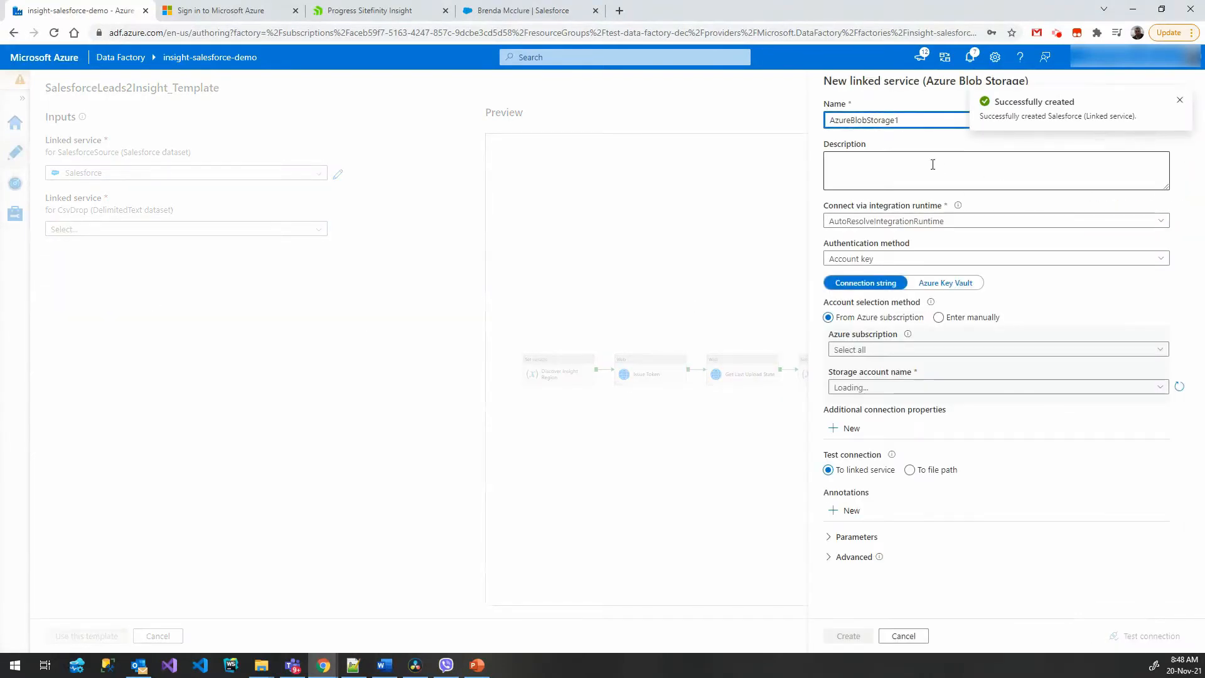
pyautogui.click(878, 393)
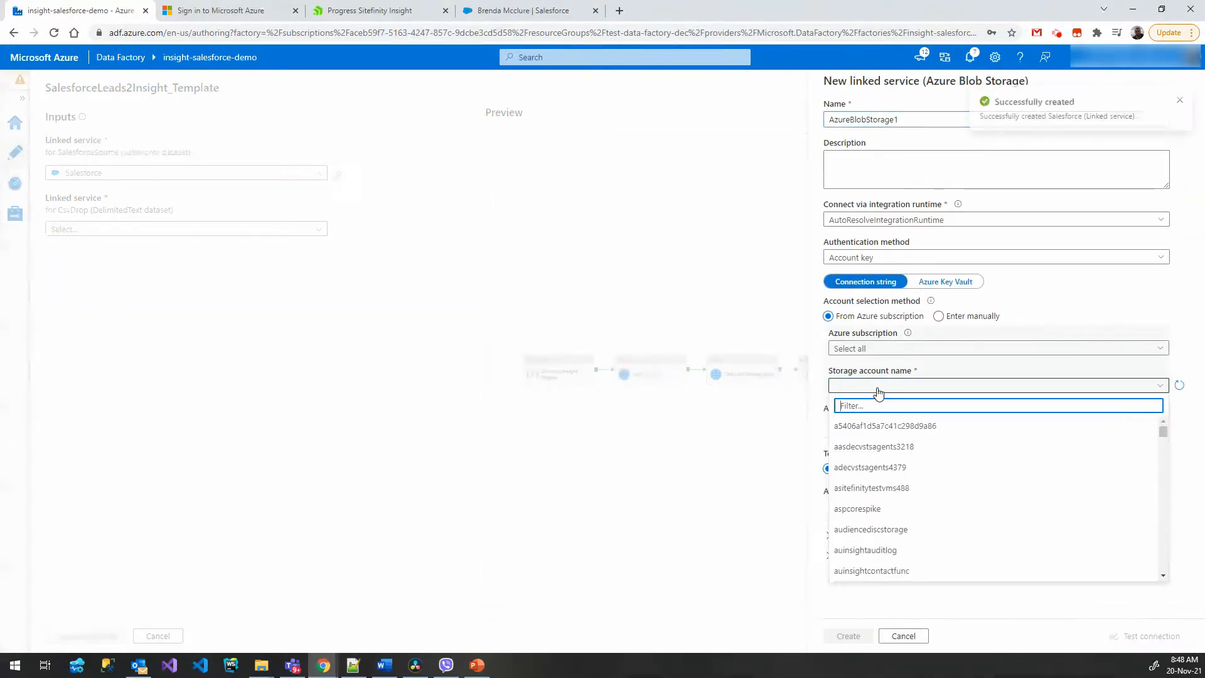
pyautogui.click(878, 391)
pyautogui.write('csv')
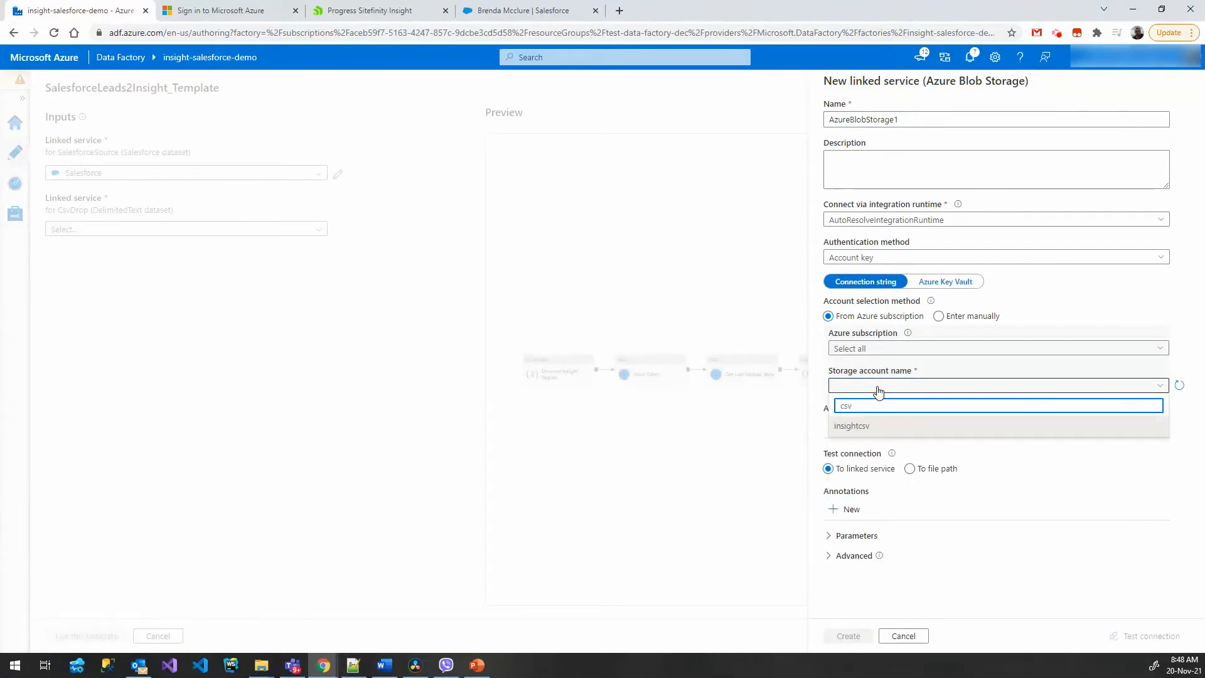
pyautogui.click(866, 425)
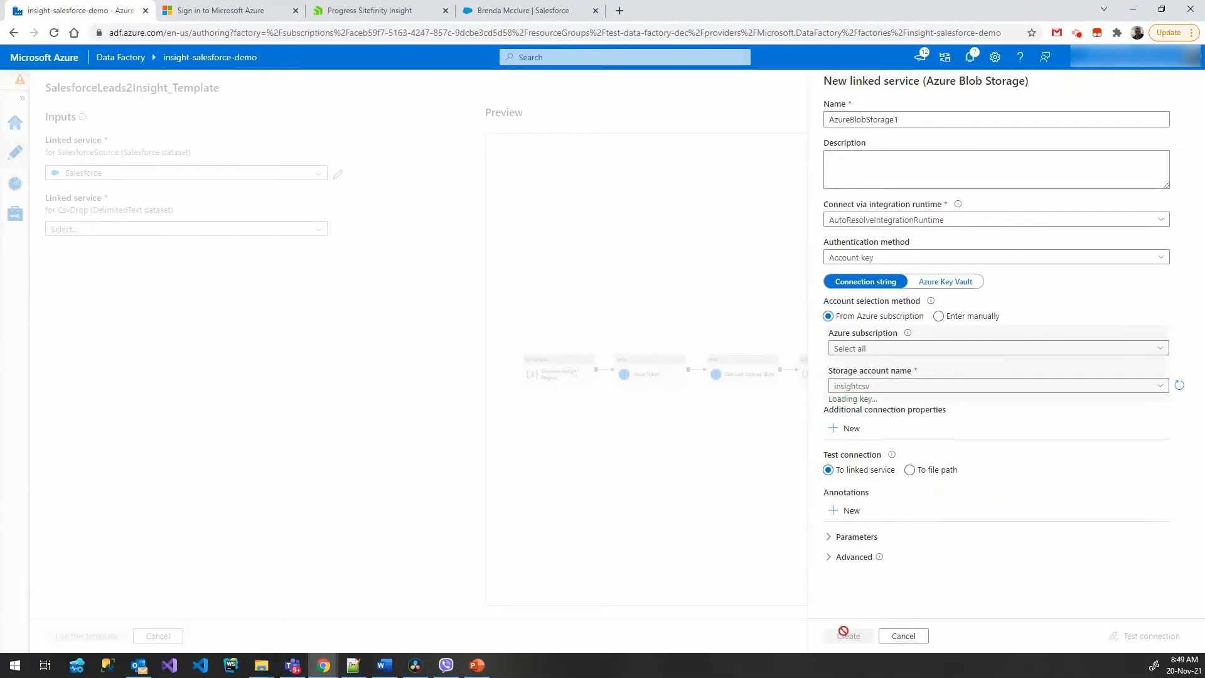
pyautogui.click(845, 633)
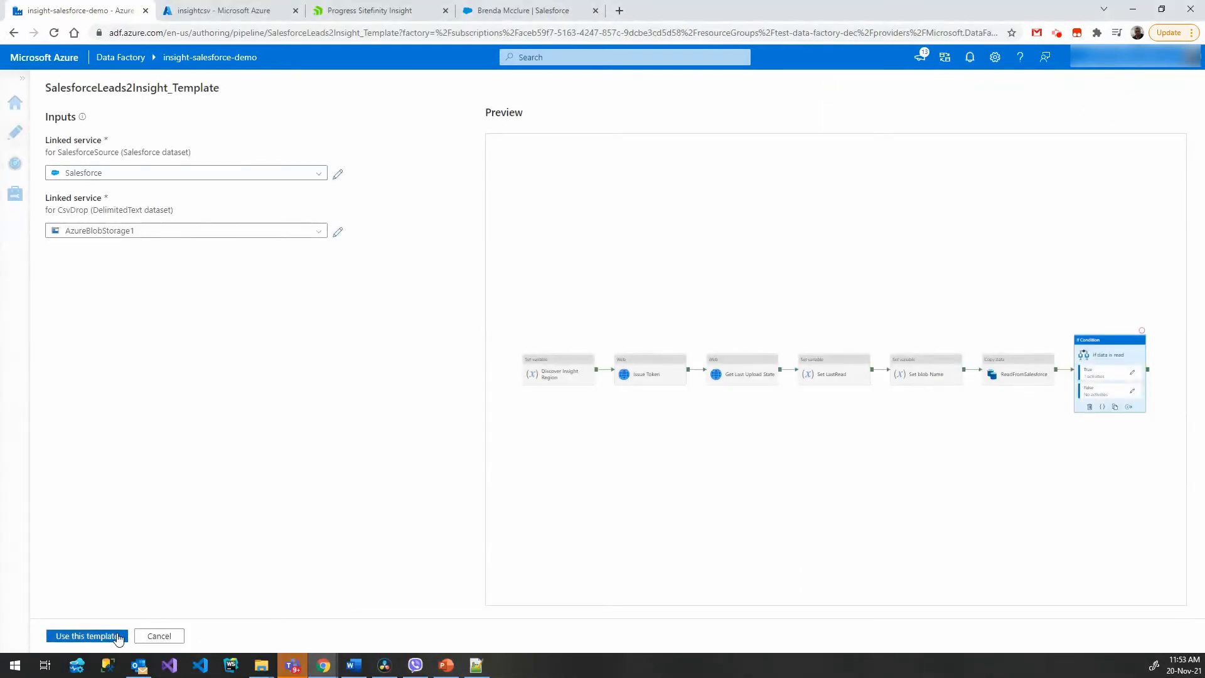
# Create the pipeline from the template, rename it SalesforceLeads2Insight, and close its properties.
pyautogui.click(118, 638)
pyautogui.click(1160, 215)
pyautogui.press('BackSpace')
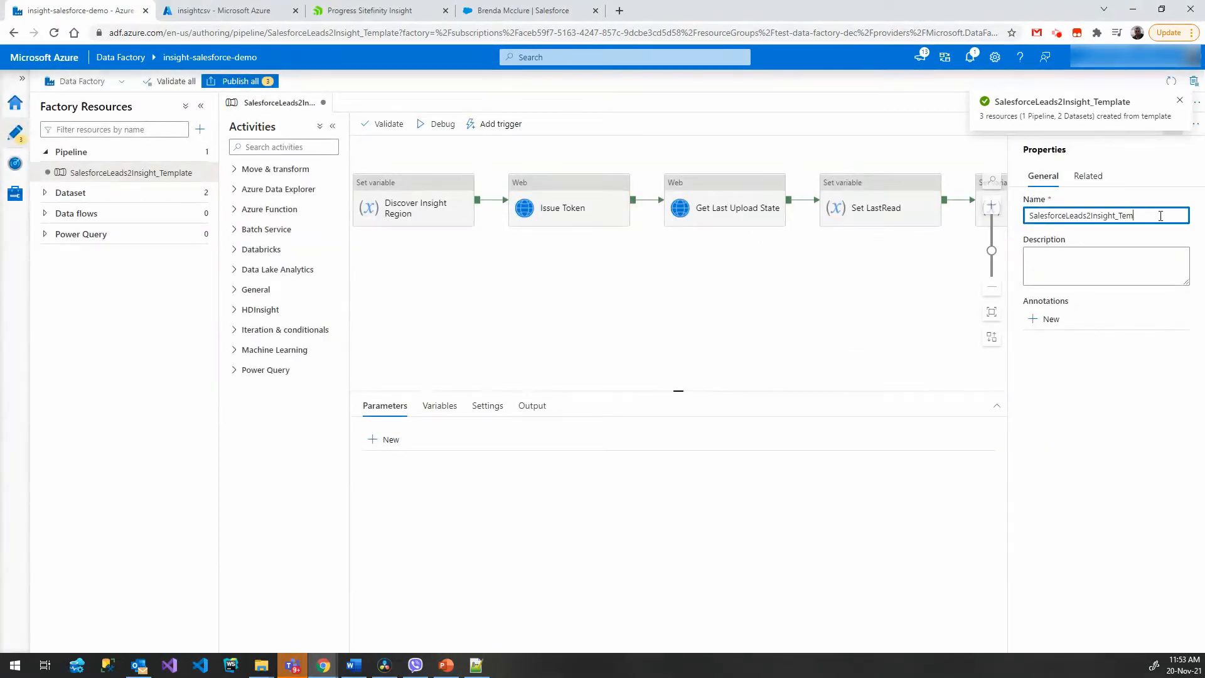
pyautogui.click(742, 348)
pyautogui.click(1170, 124)
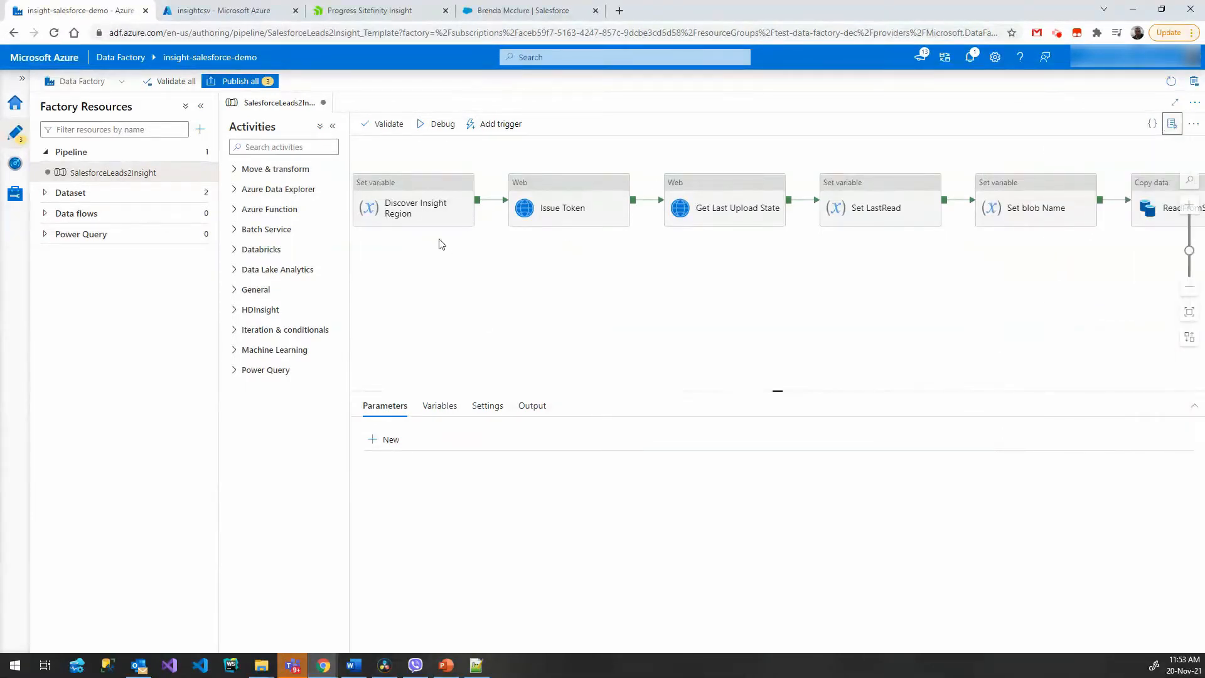
# Review the general settings of the Discover Insight Region and Issue Token activities.
pyautogui.click(436, 220)
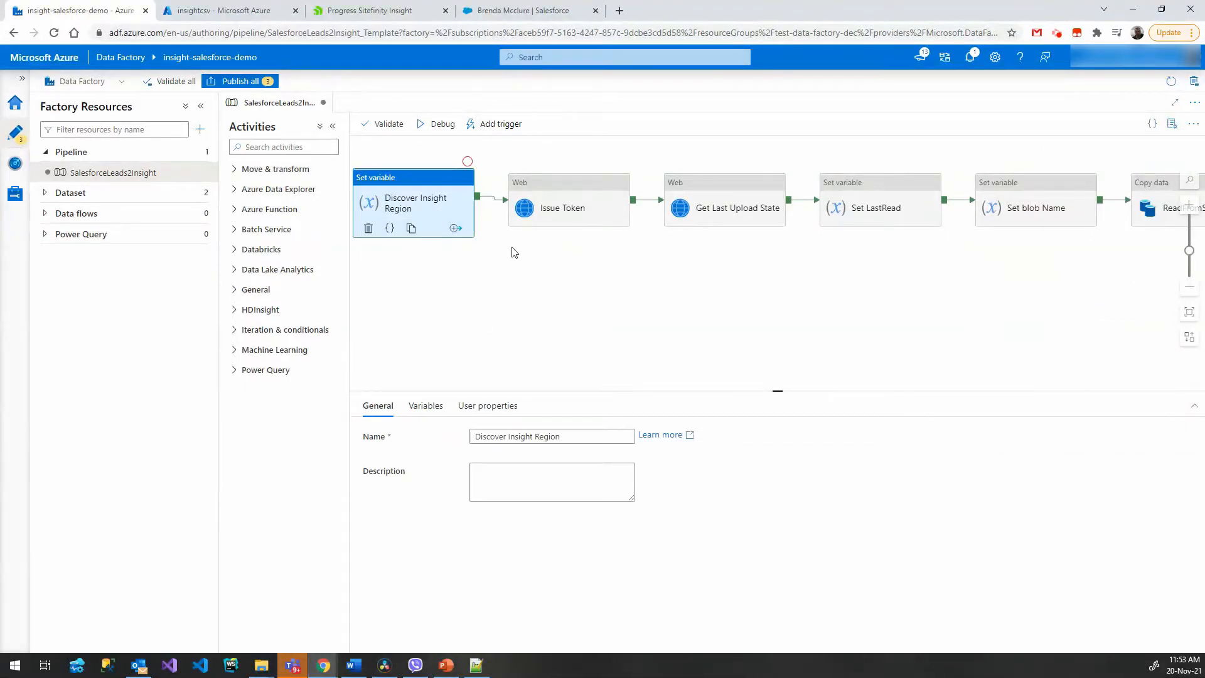
pyautogui.click(586, 221)
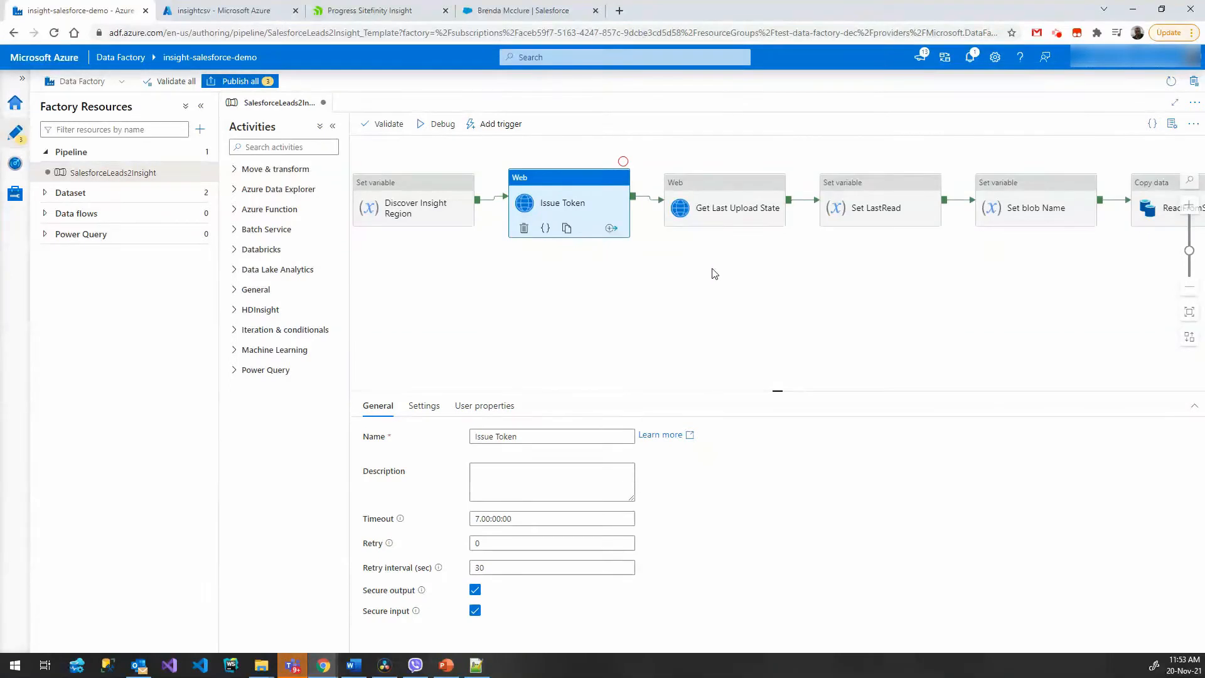
pyautogui.moveTo(712, 271); pyautogui.dragTo(565, 290)
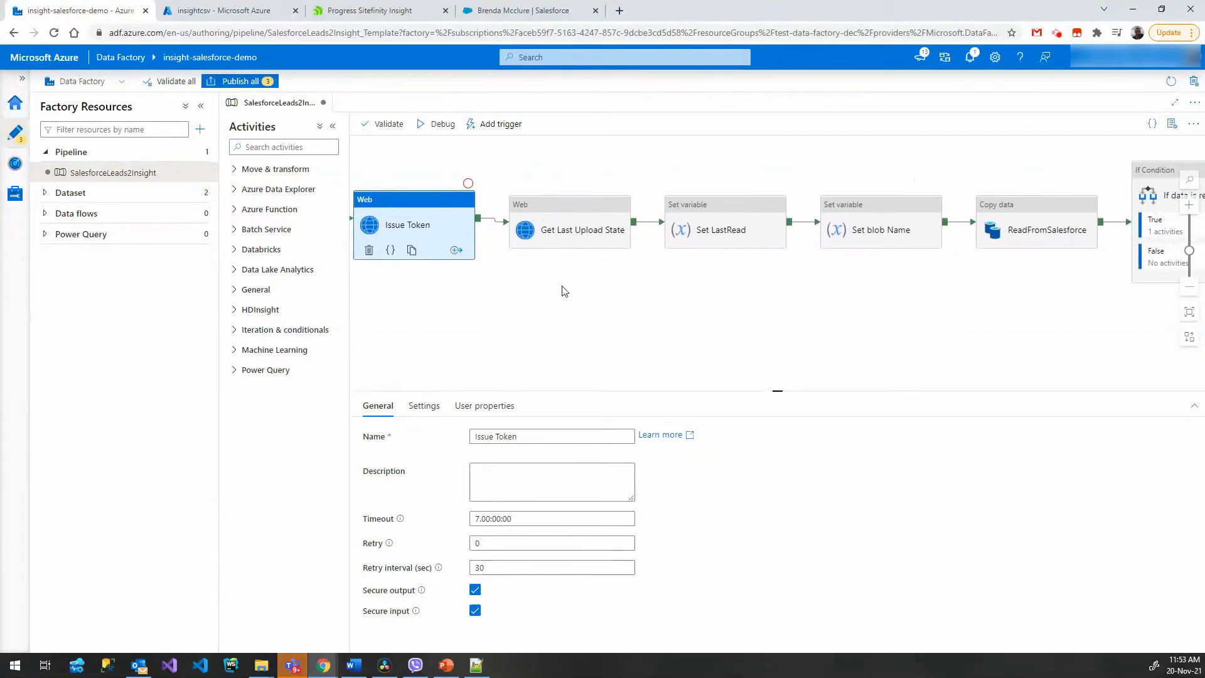
# Examine the URL and filter header expressions in the Get Last Upload State activity's settings without changing them.
pyautogui.click(567, 242)
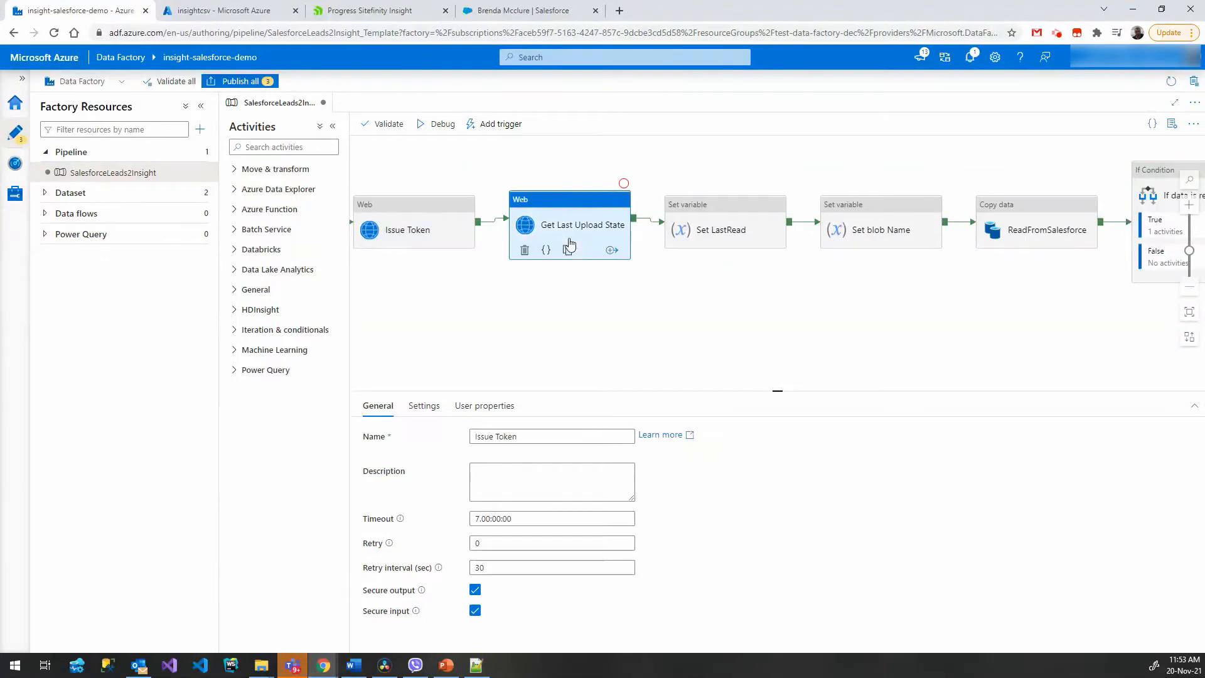
pyautogui.click(422, 406)
pyautogui.click(516, 439)
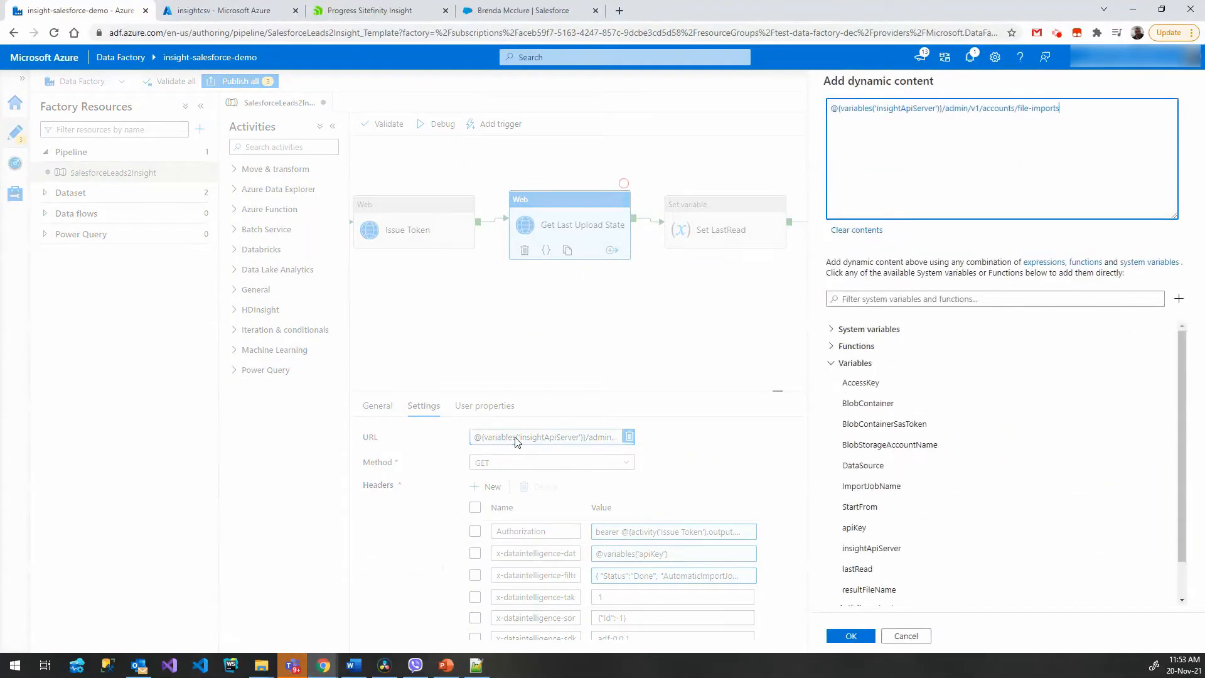
pyautogui.click(897, 636)
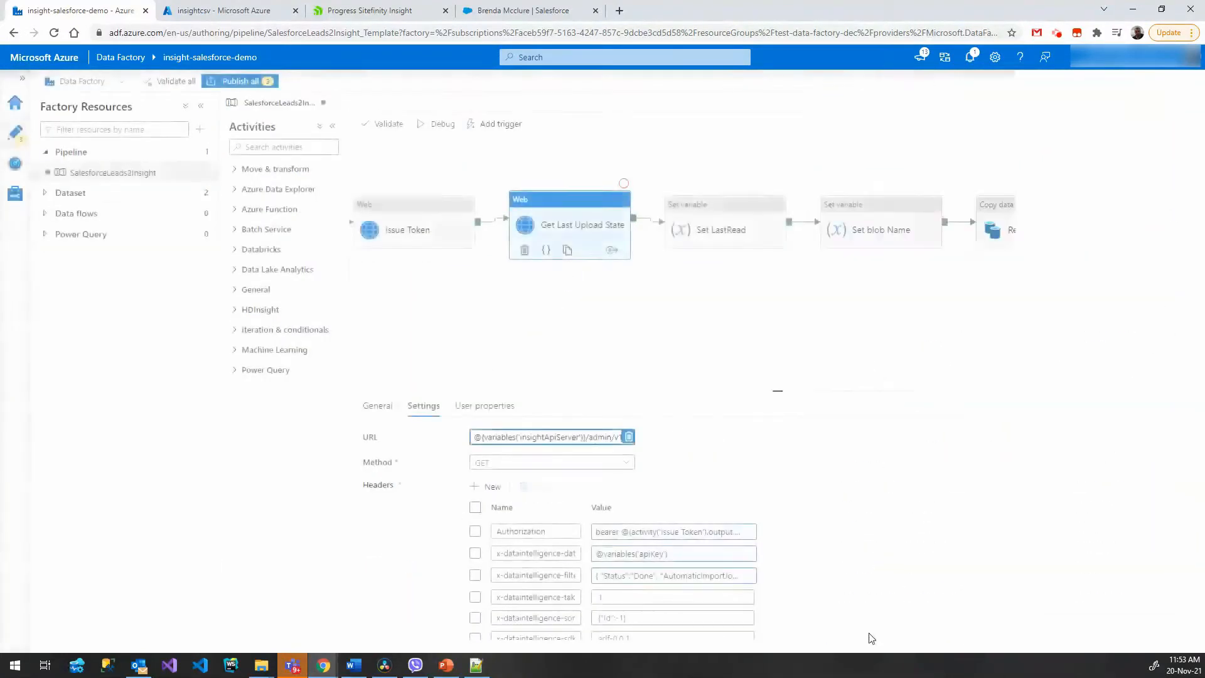
pyautogui.click(700, 577)
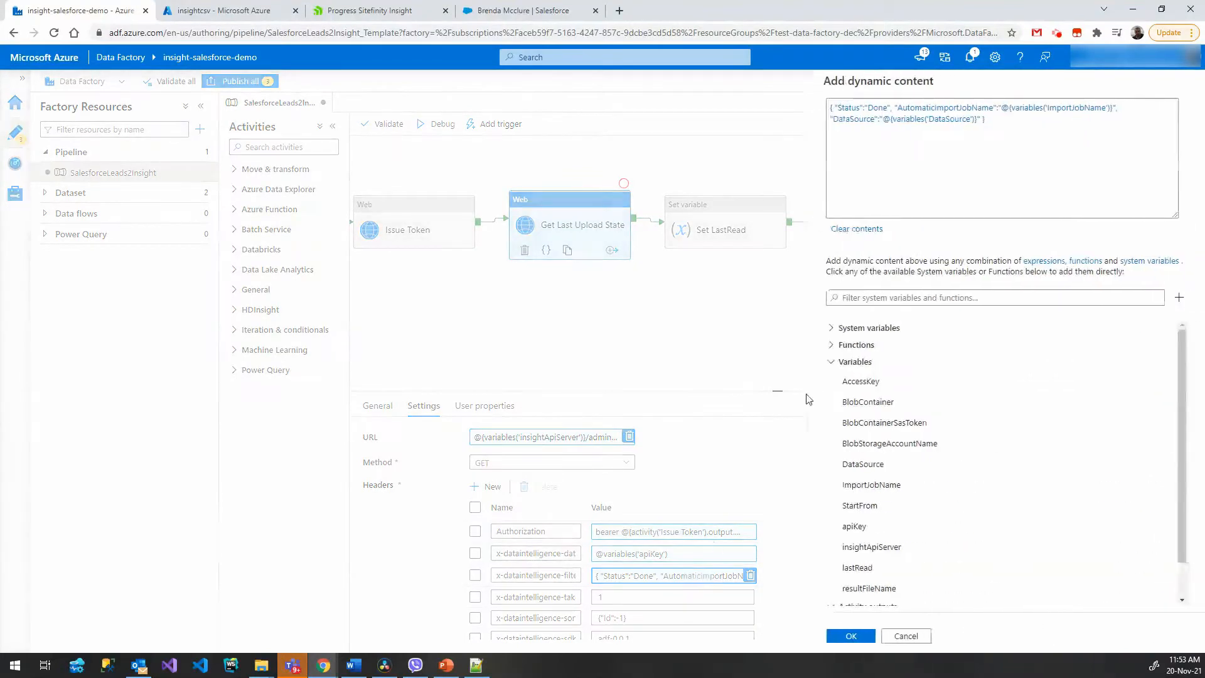
pyautogui.doubleClick(926, 110)
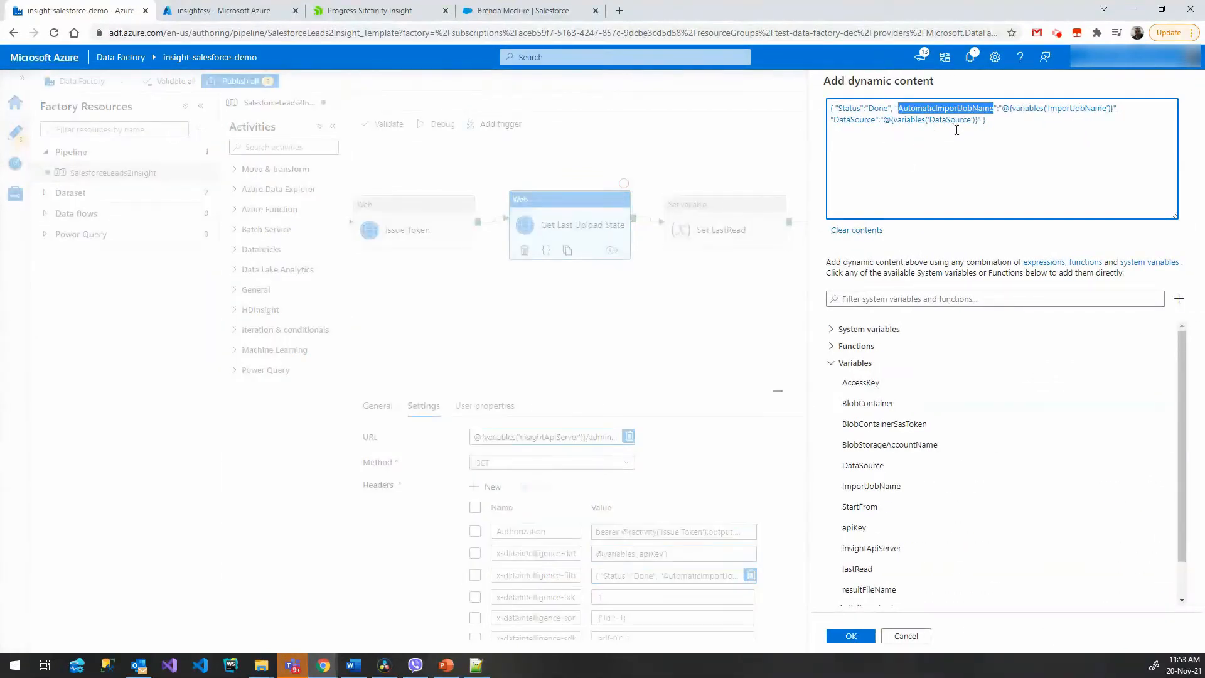
pyautogui.click(693, 352)
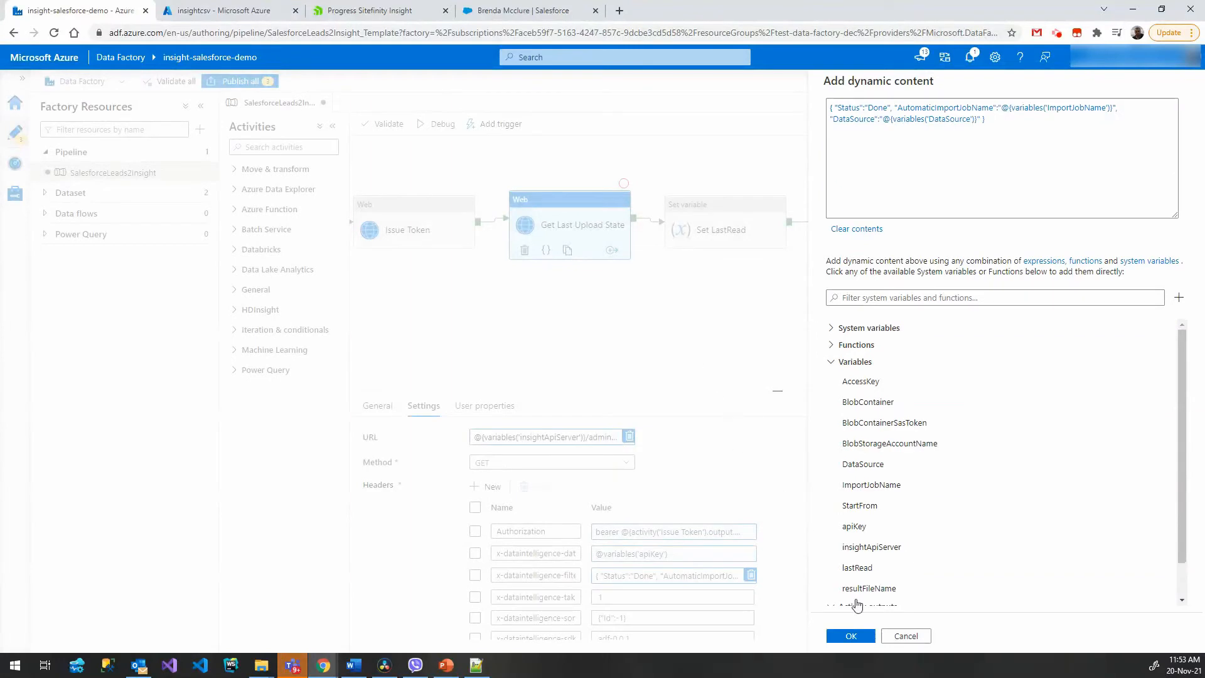
pyautogui.click(894, 636)
# Review the Set LastRead activity, and examine the ReadFromSalesforce source query's selected fields and LastModifiedDate condition.
pyautogui.click(745, 247)
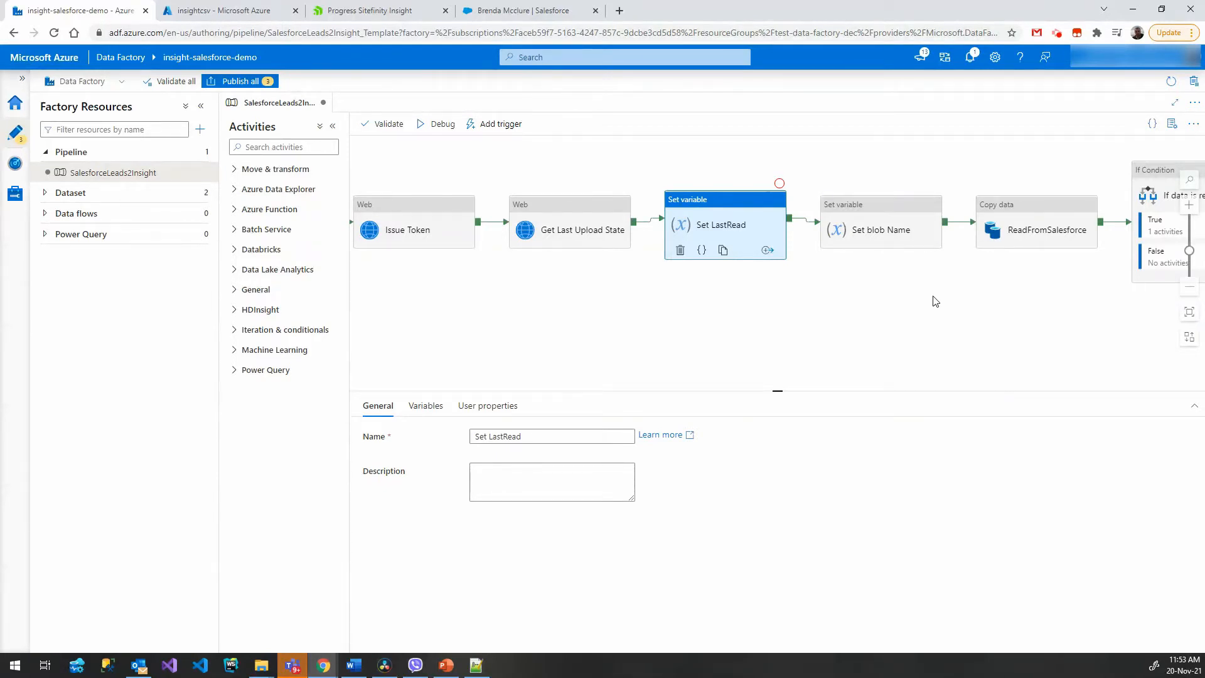
pyautogui.moveTo(933, 301); pyautogui.dragTo(691, 290)
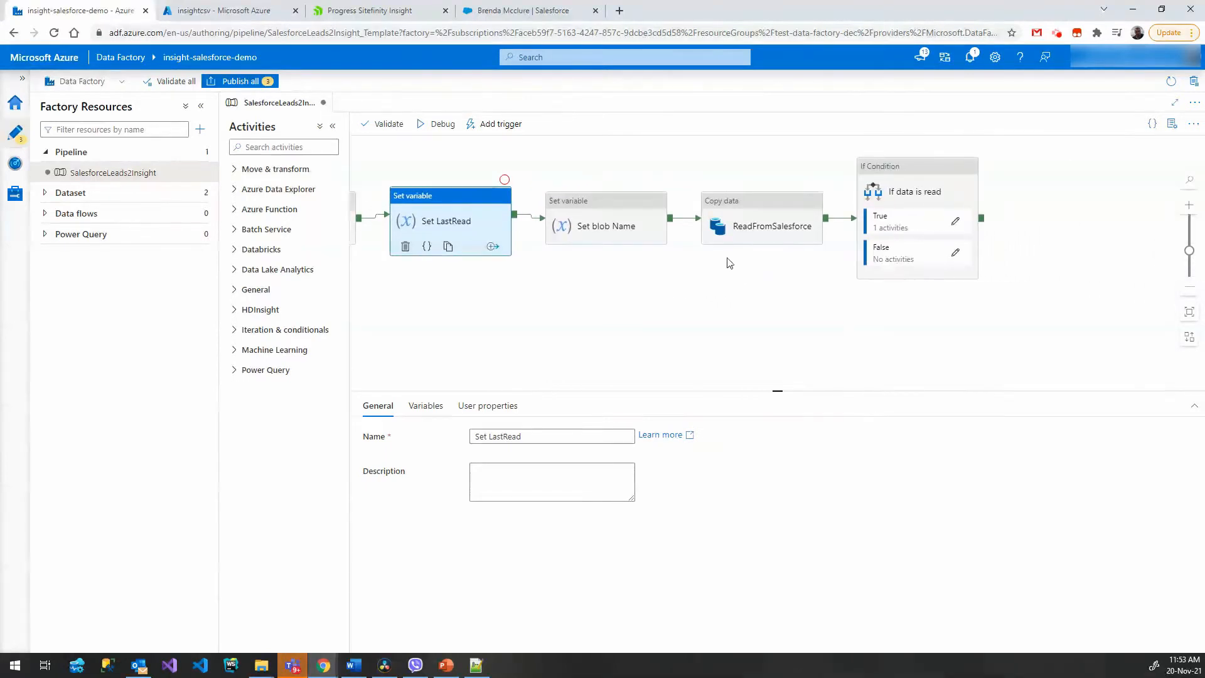
pyautogui.click(765, 235)
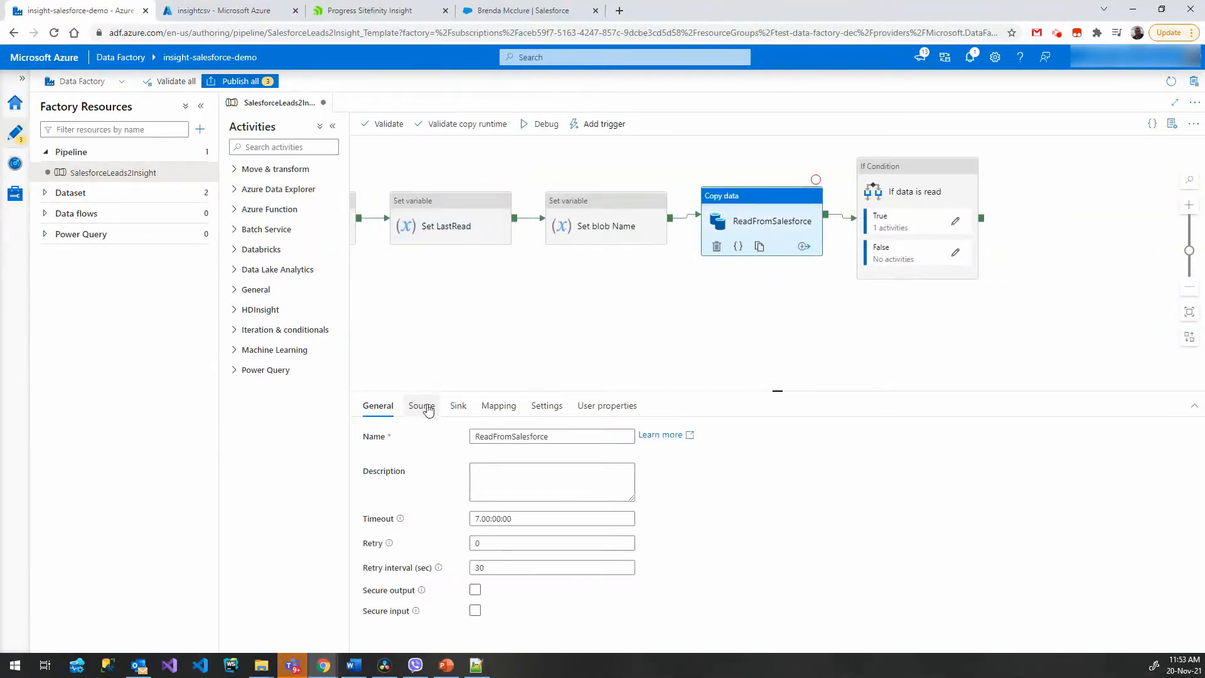
pyautogui.click(422, 408)
pyautogui.click(552, 488)
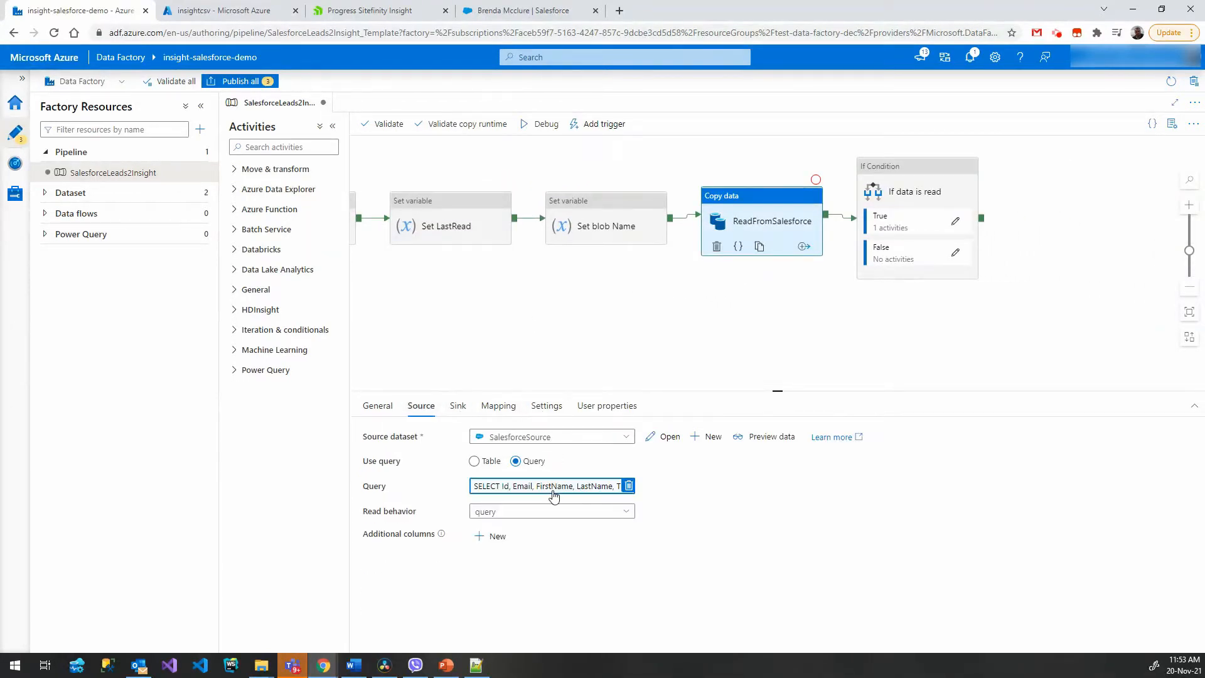
pyautogui.moveTo(908, 154); pyautogui.dragTo(827, 129)
pyautogui.click(914, 175)
pyautogui.doubleClick(963, 120)
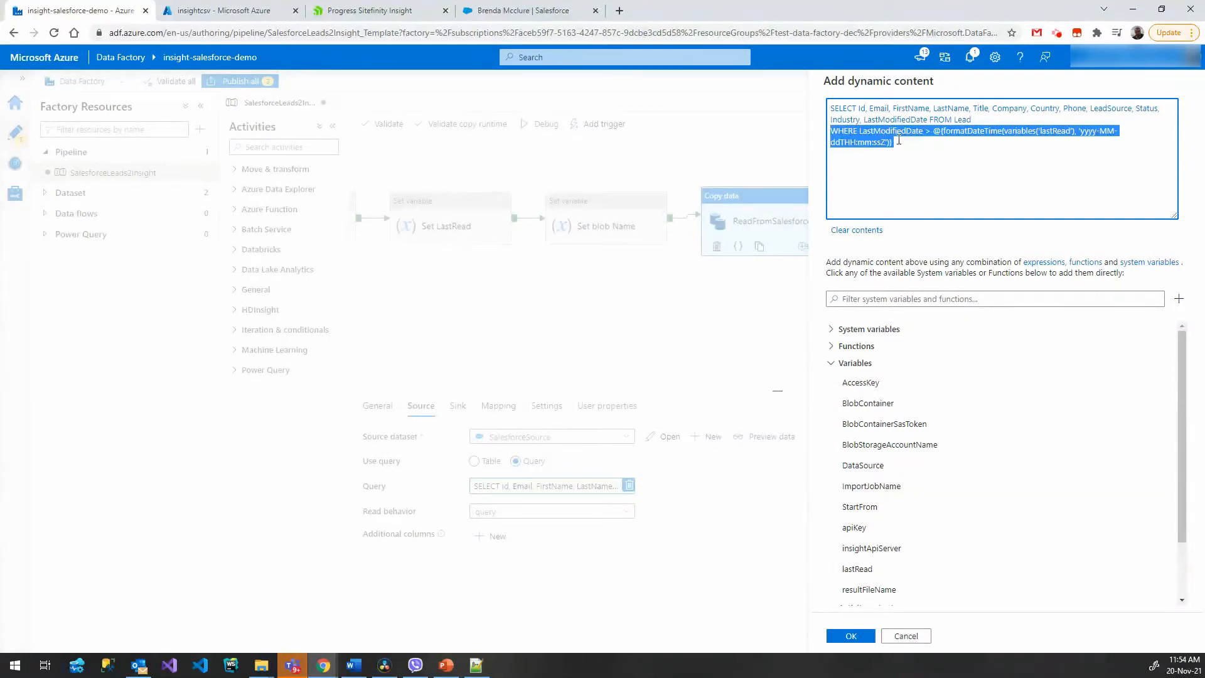
pyautogui.moveTo(925, 131); pyautogui.dragTo(943, 131)
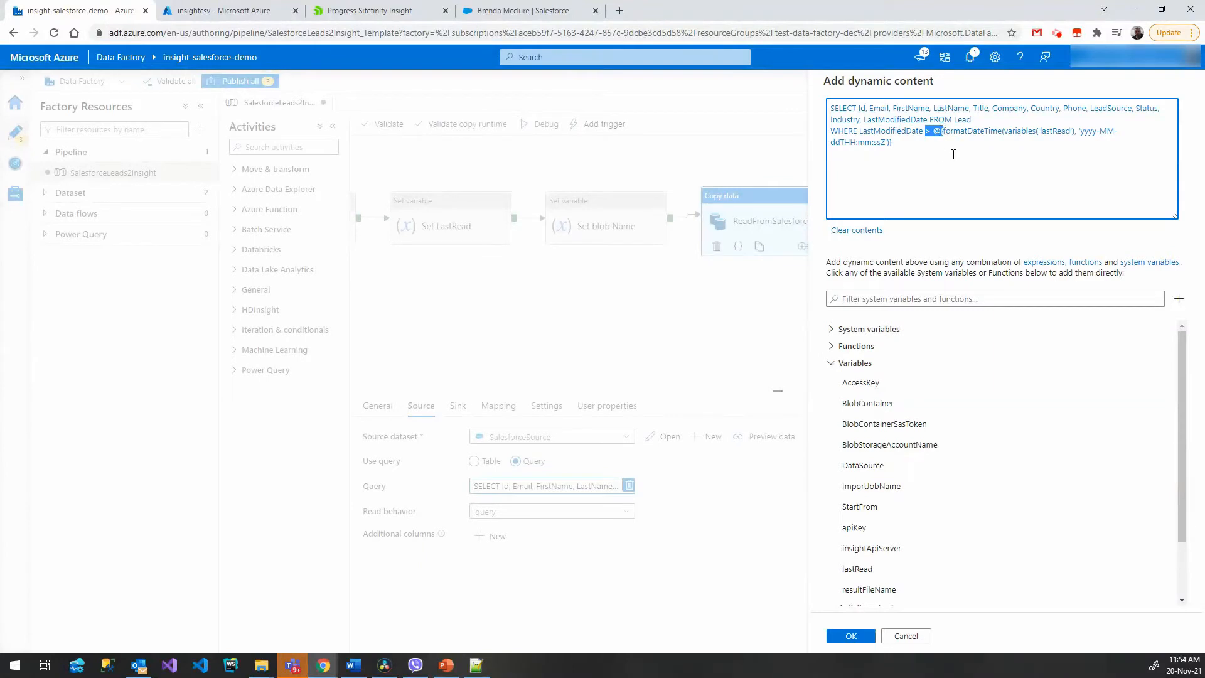
pyautogui.doubleClick(1054, 130)
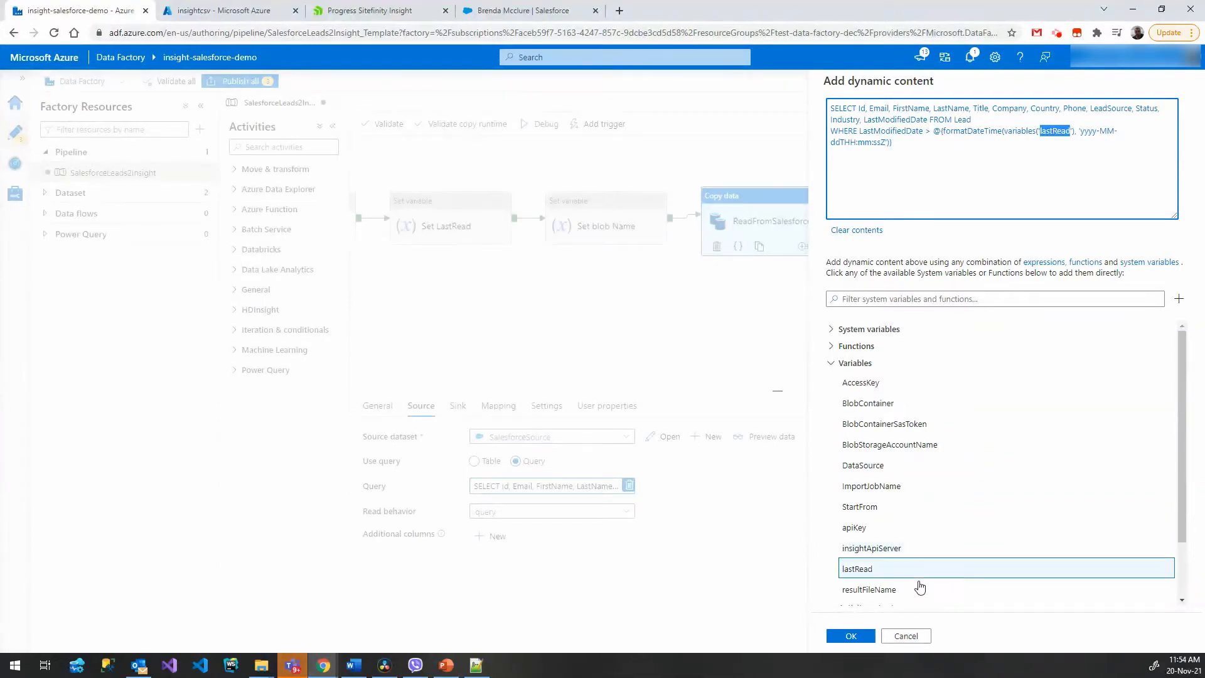
pyautogui.click(916, 637)
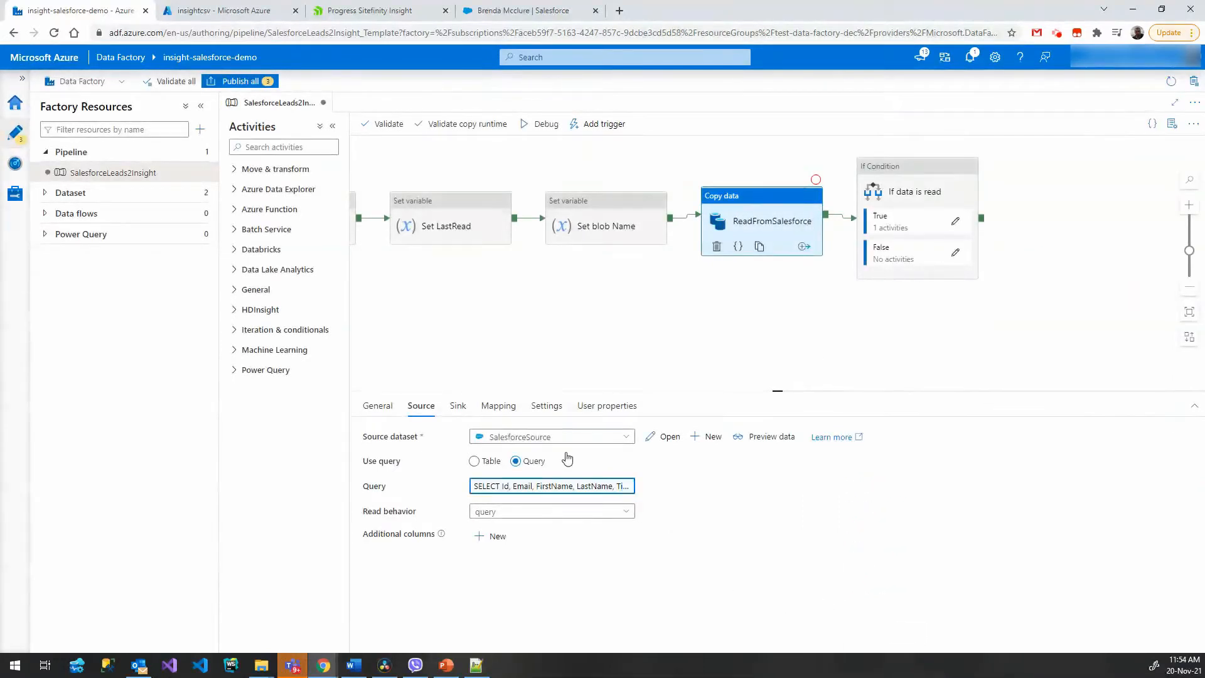
# Examine the ReadFromSalesforce column mappings, especially Id to UniqueId, LastModifiedDate to Timestamp, and the remaining lead fields.
pyautogui.click(494, 414)
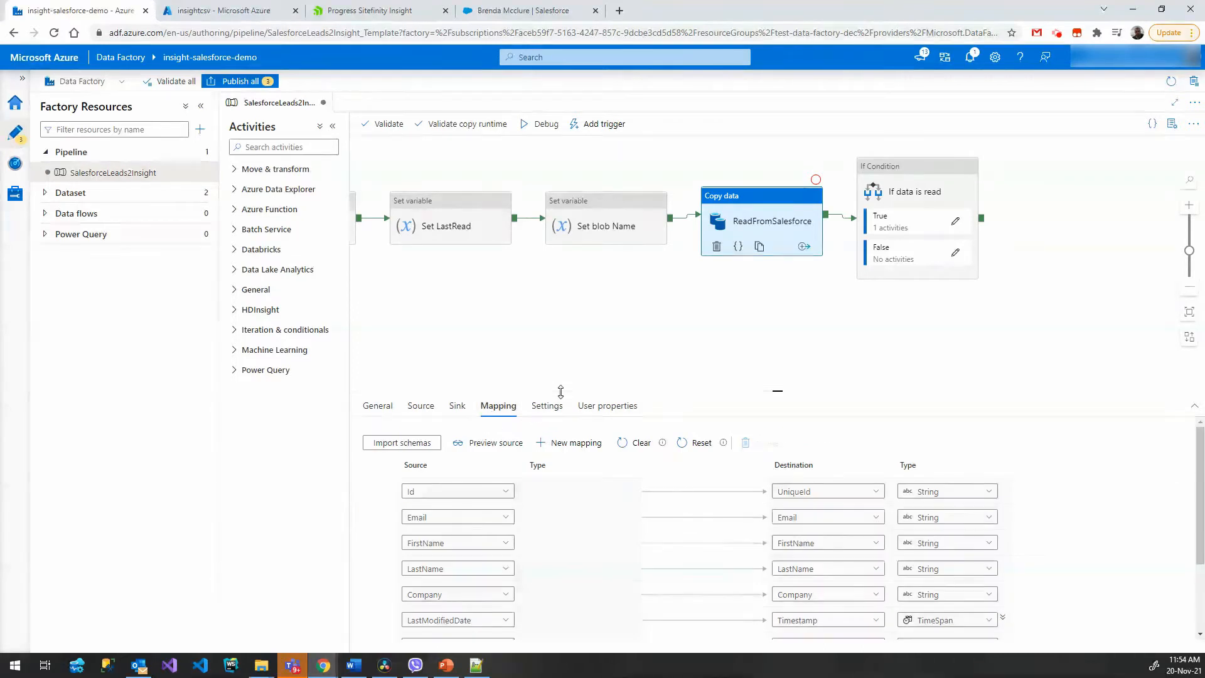
pyautogui.moveTo(562, 380); pyautogui.dragTo(506, 263)
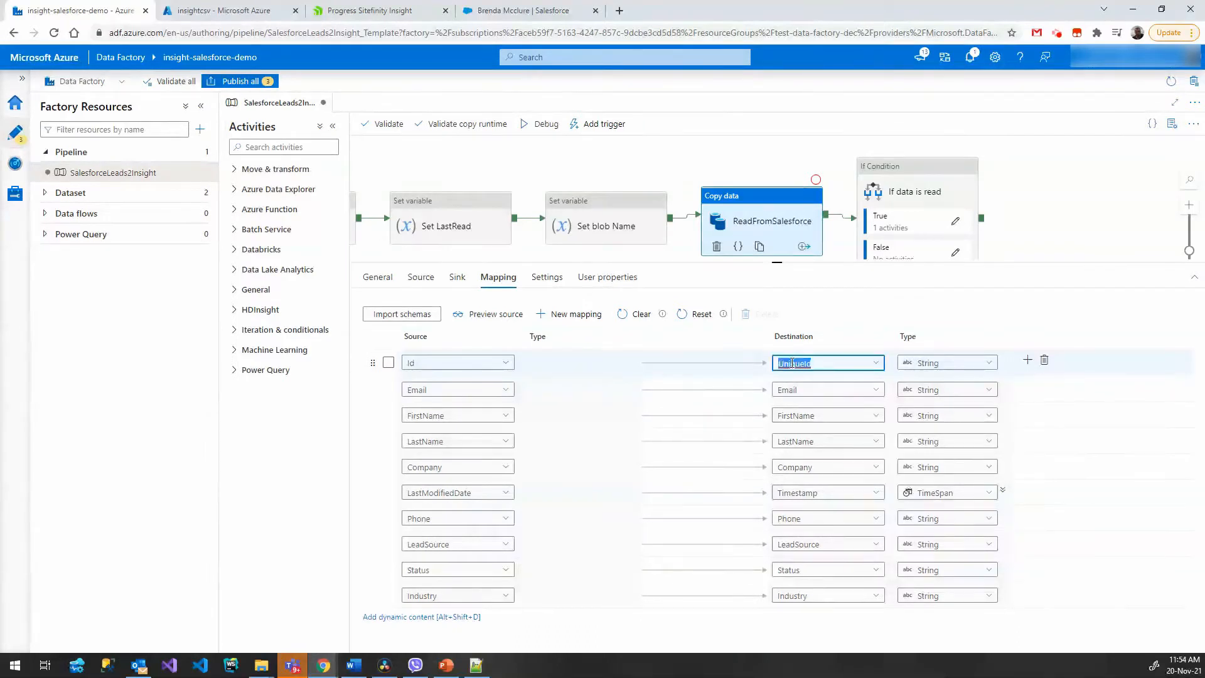
pyautogui.click(800, 497)
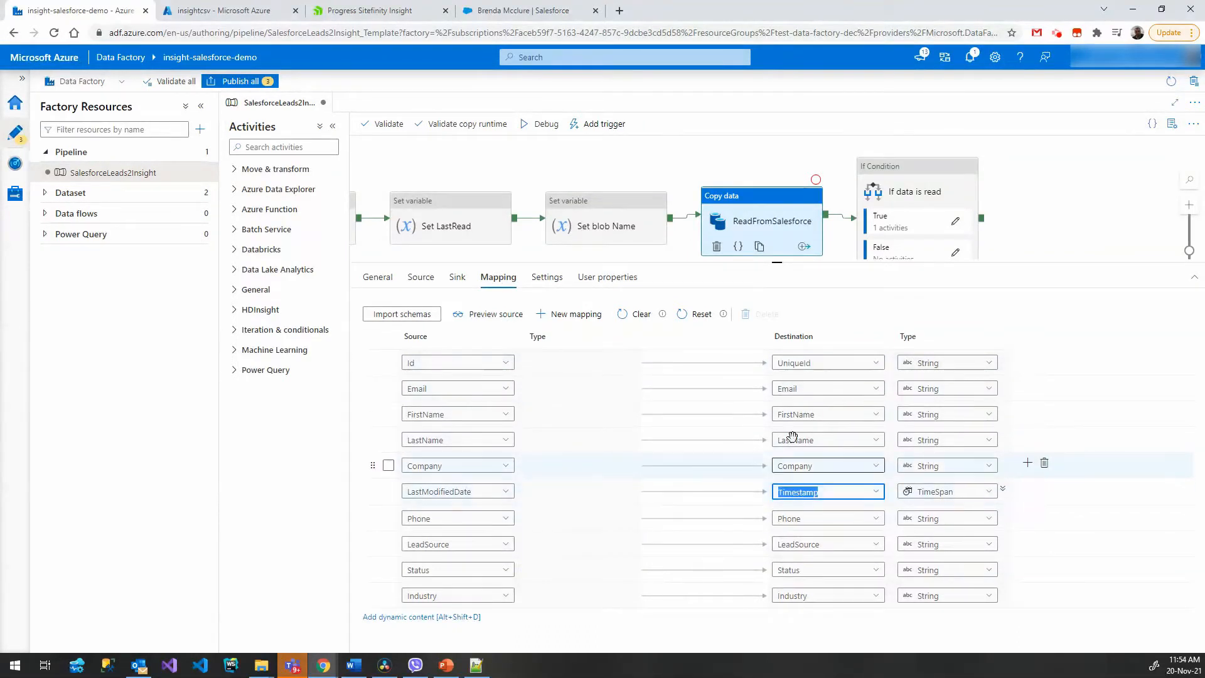
pyautogui.doubleClick(789, 370)
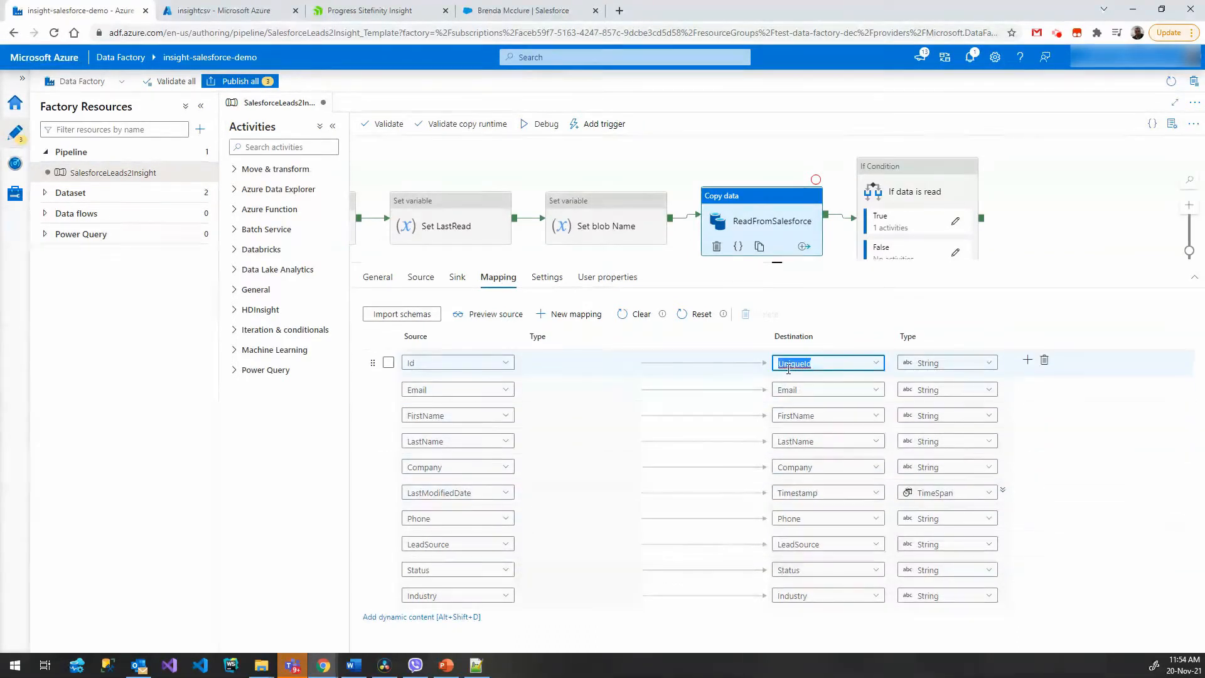
pyautogui.click(436, 365)
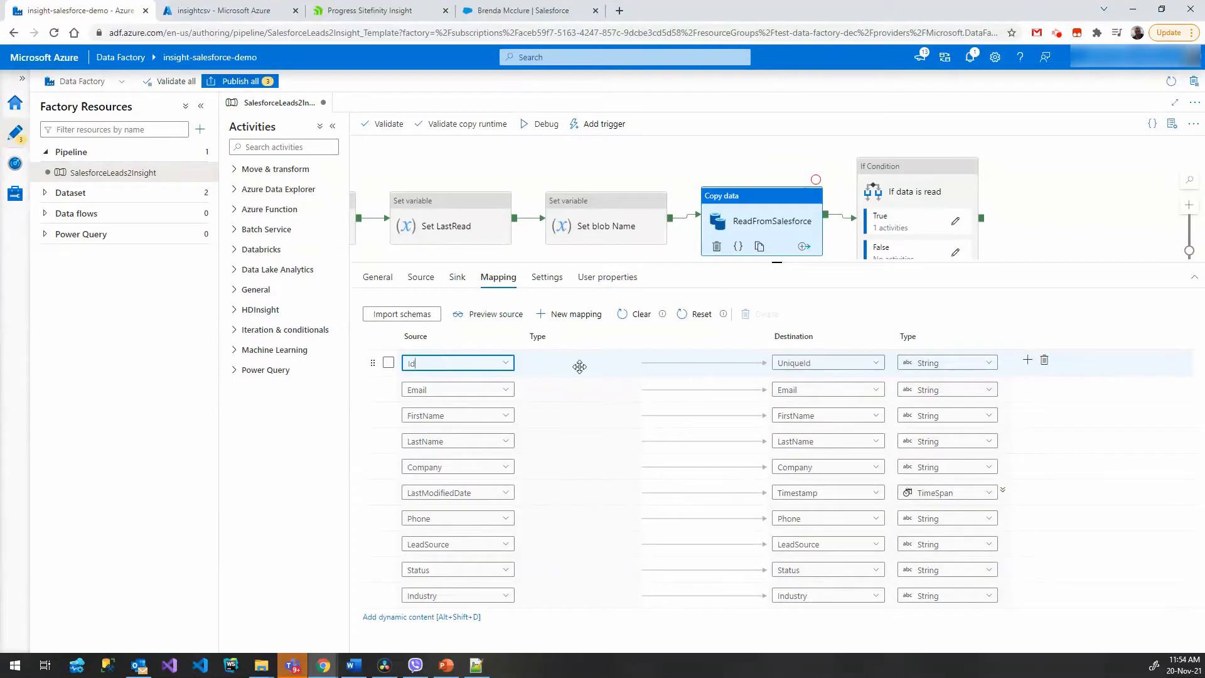
pyautogui.doubleClick(807, 491)
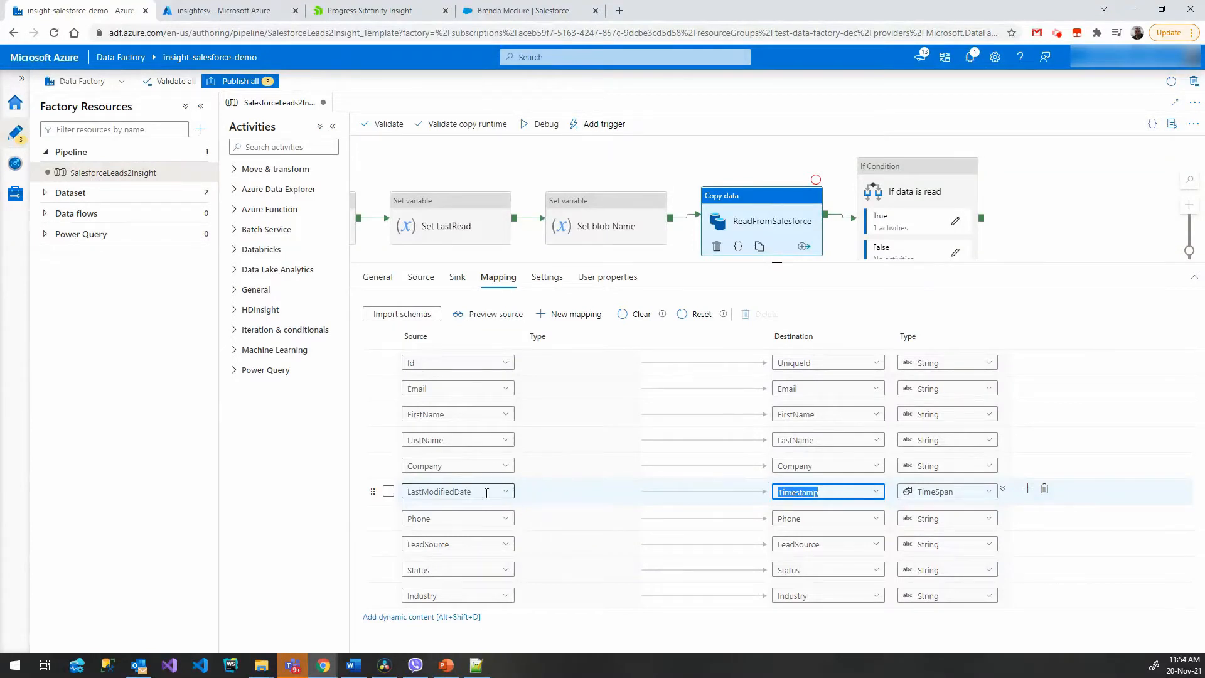
pyautogui.moveTo(483, 489); pyautogui.dragTo(402, 492)
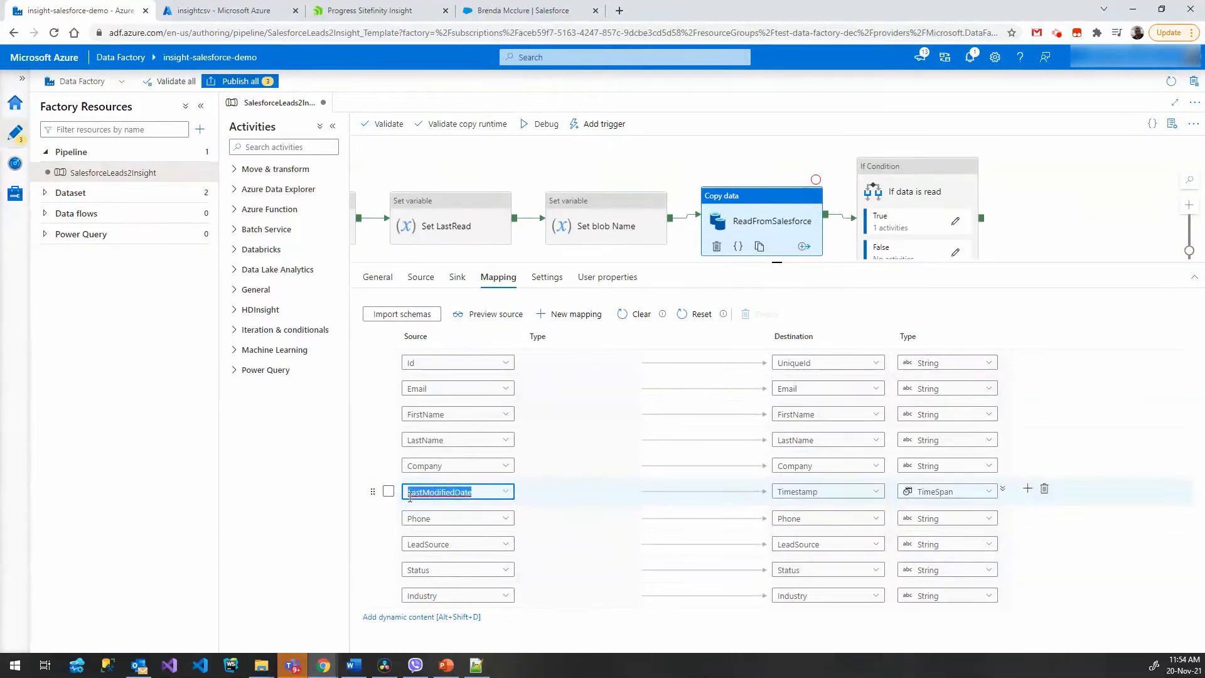
pyautogui.click(778, 493)
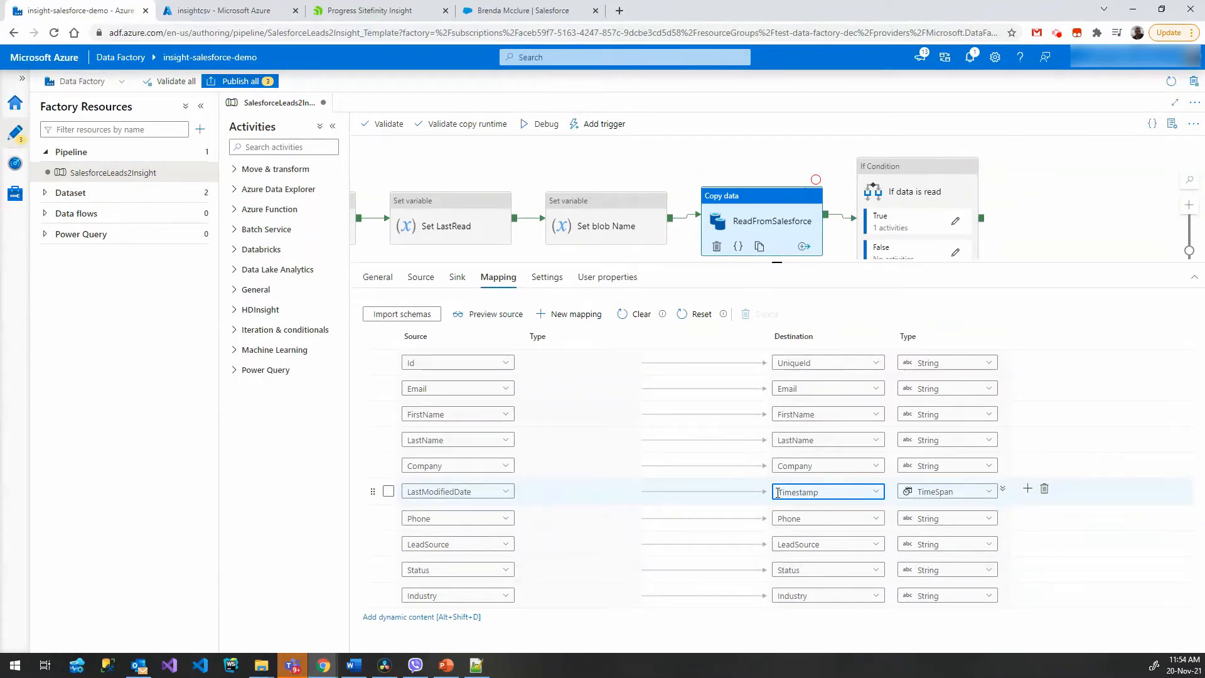
pyautogui.click(458, 415)
pyautogui.click(464, 441)
pyautogui.click(462, 467)
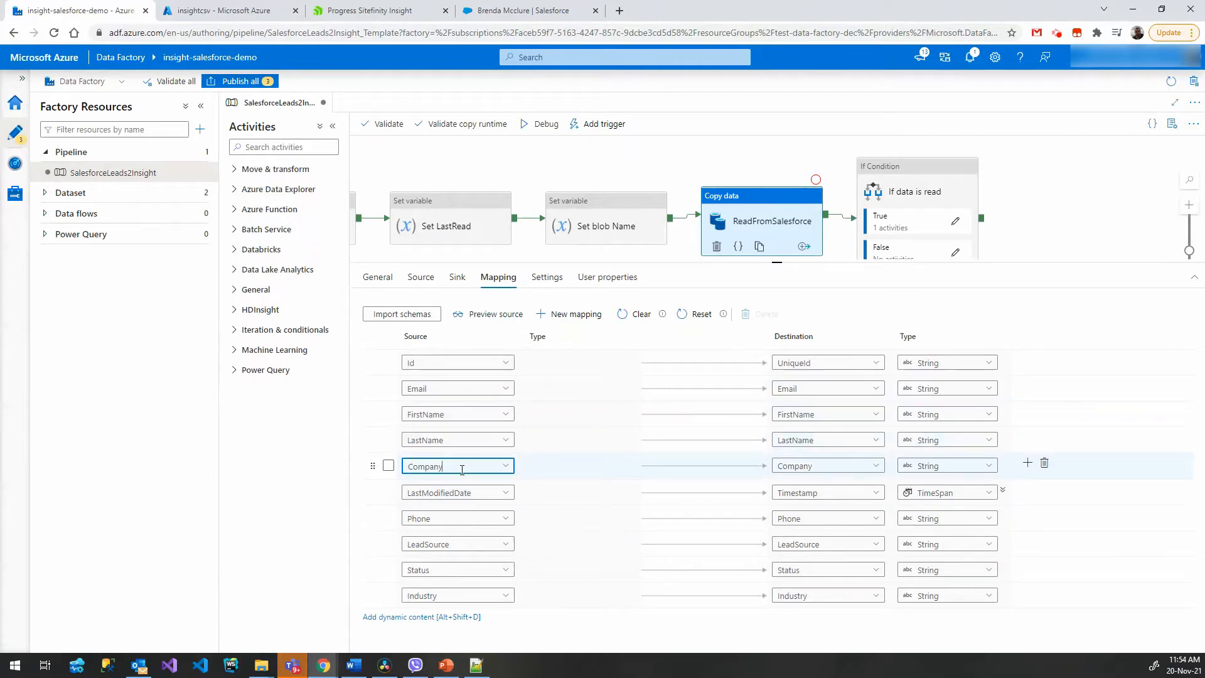
pyautogui.click(457, 518)
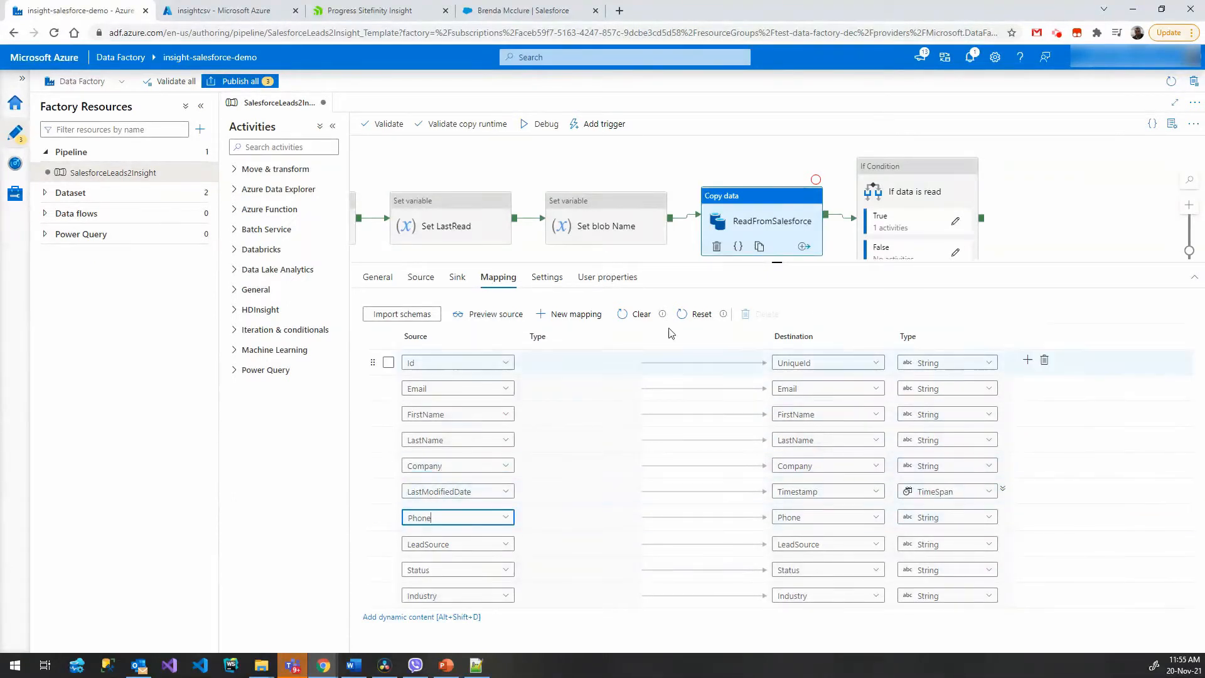
# Open the True branch of If data is read and examine the Upload CSV to Insight activity's URL expression without changing it.
pyautogui.click(1011, 215)
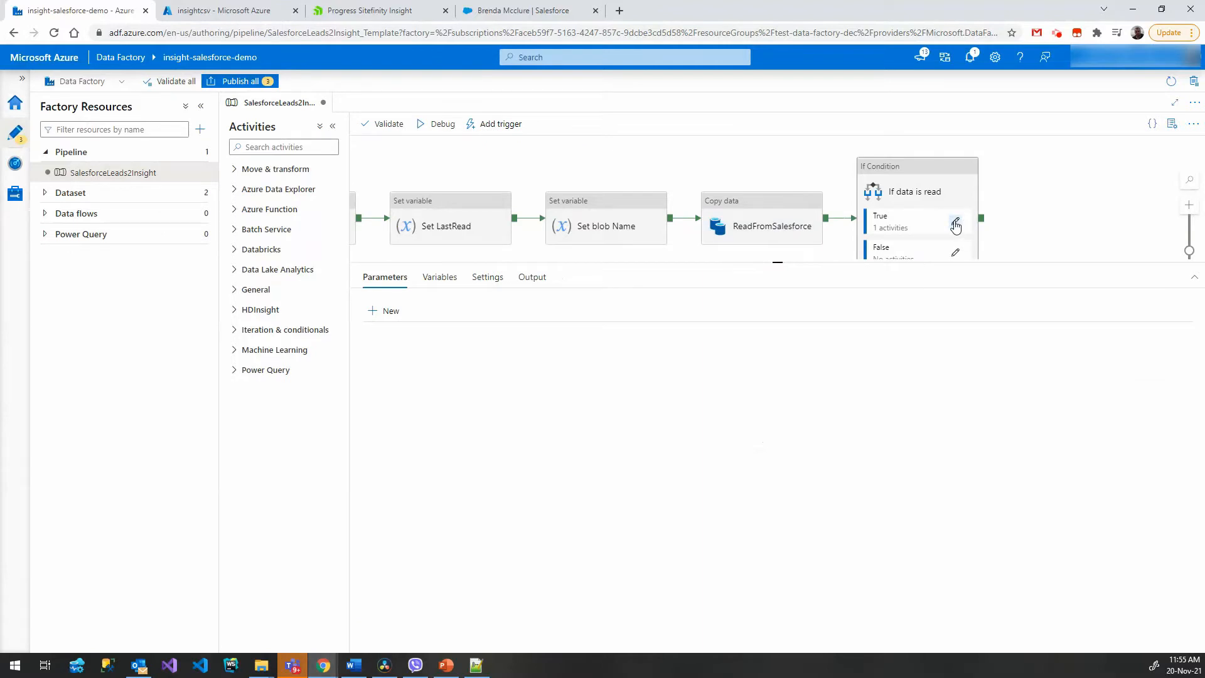
pyautogui.click(955, 225)
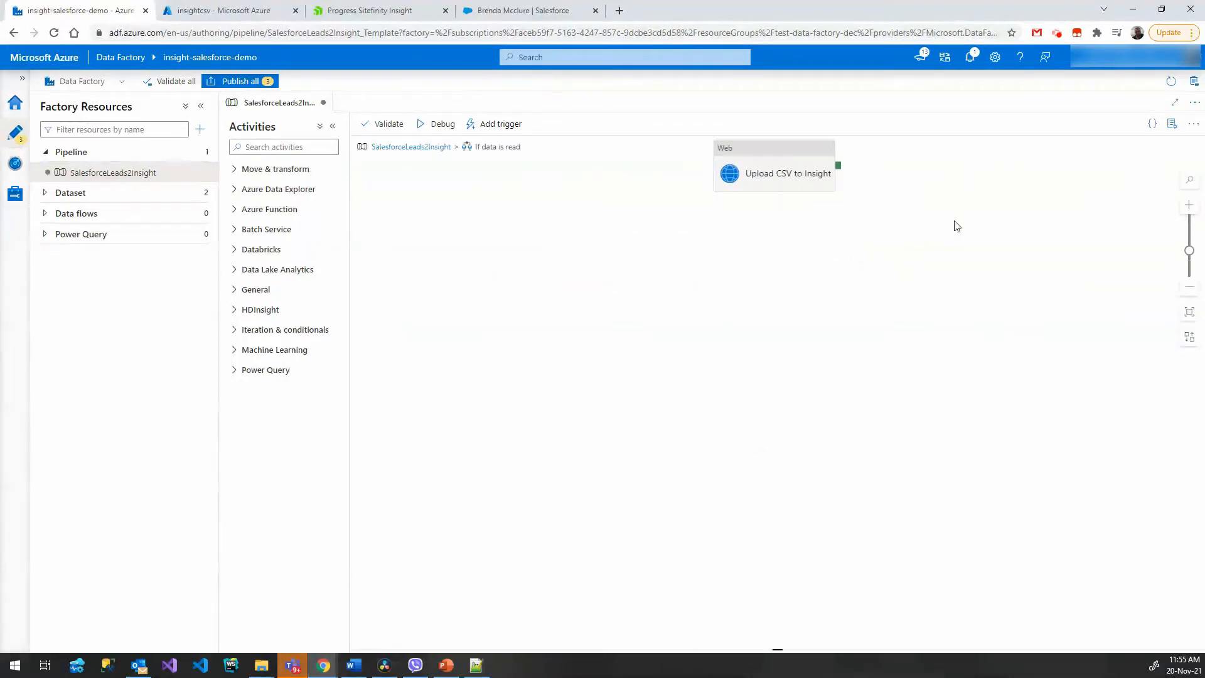
pyautogui.click(778, 176)
pyautogui.click(422, 279)
pyautogui.click(541, 315)
pyautogui.moveTo(1016, 126); pyautogui.dragTo(955, 110)
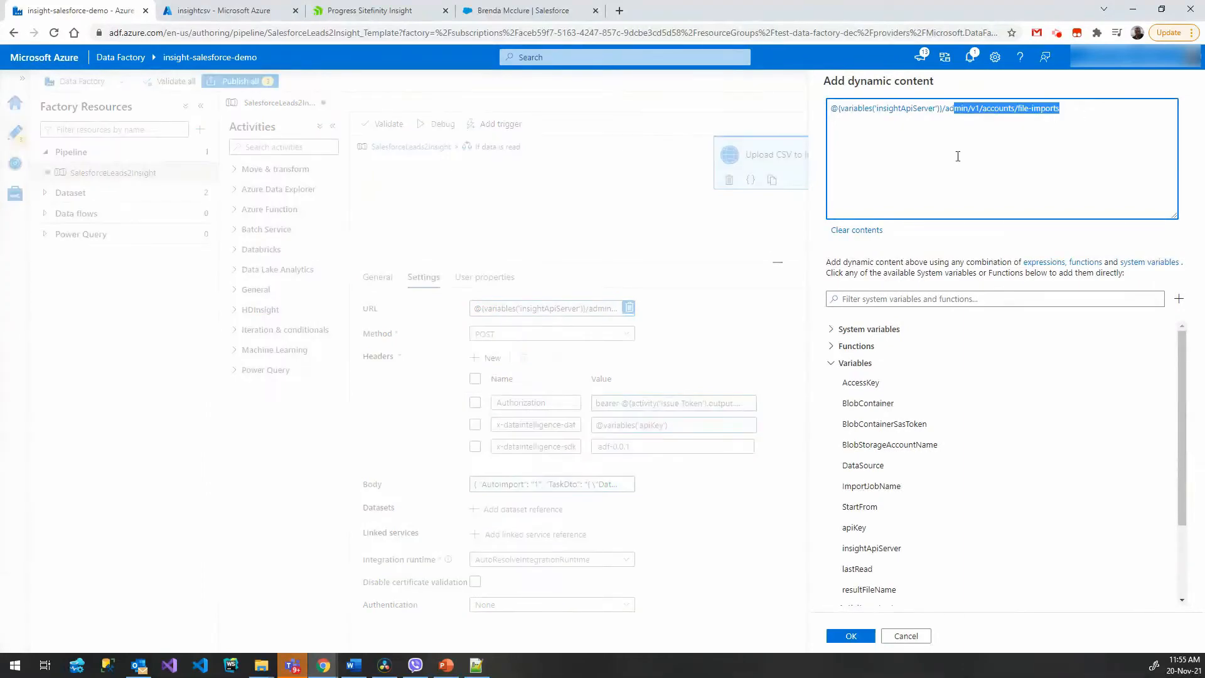
pyautogui.click(906, 636)
# Examine the AutoImport flag and import file URL in the Upload CSV to Insight request body without changing them.
pyautogui.click(596, 490)
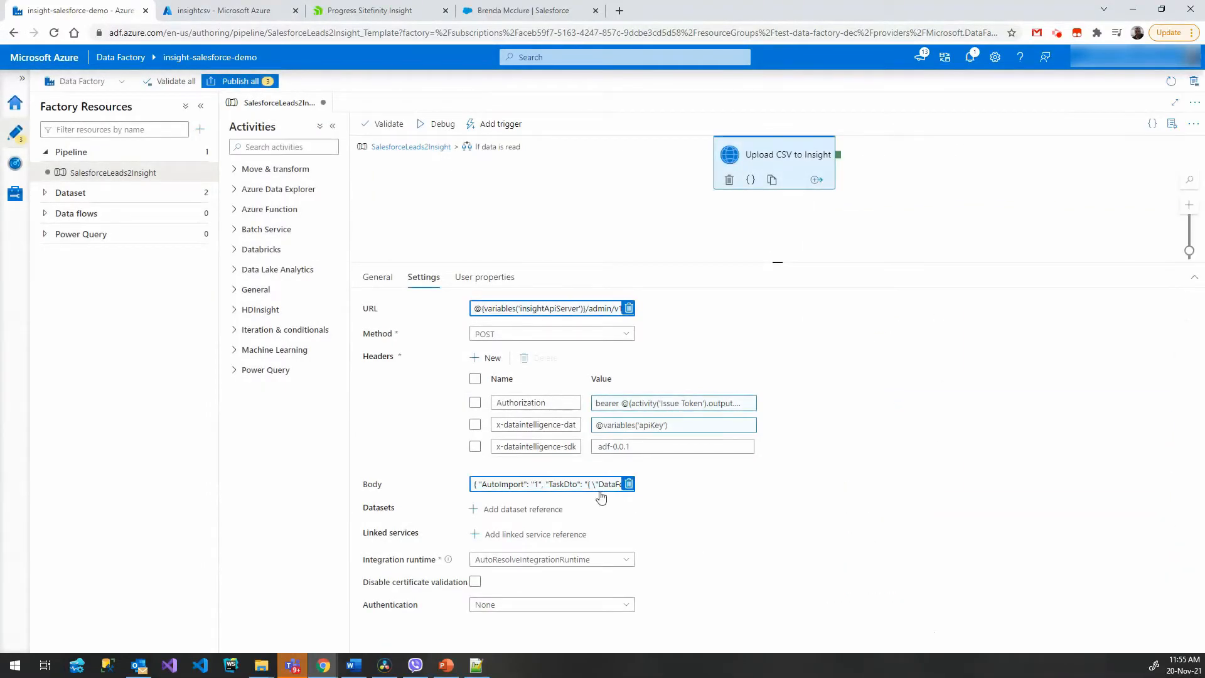
pyautogui.doubleClick(849, 109)
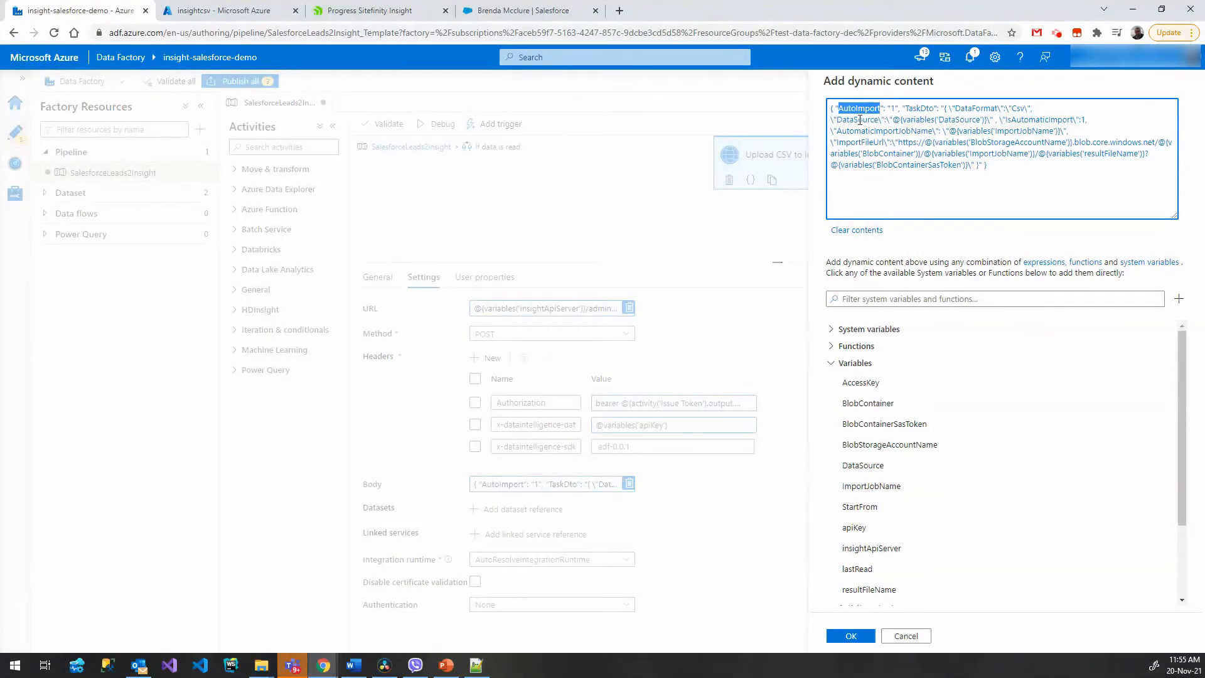
pyautogui.moveTo(900, 143); pyautogui.dragTo(990, 171)
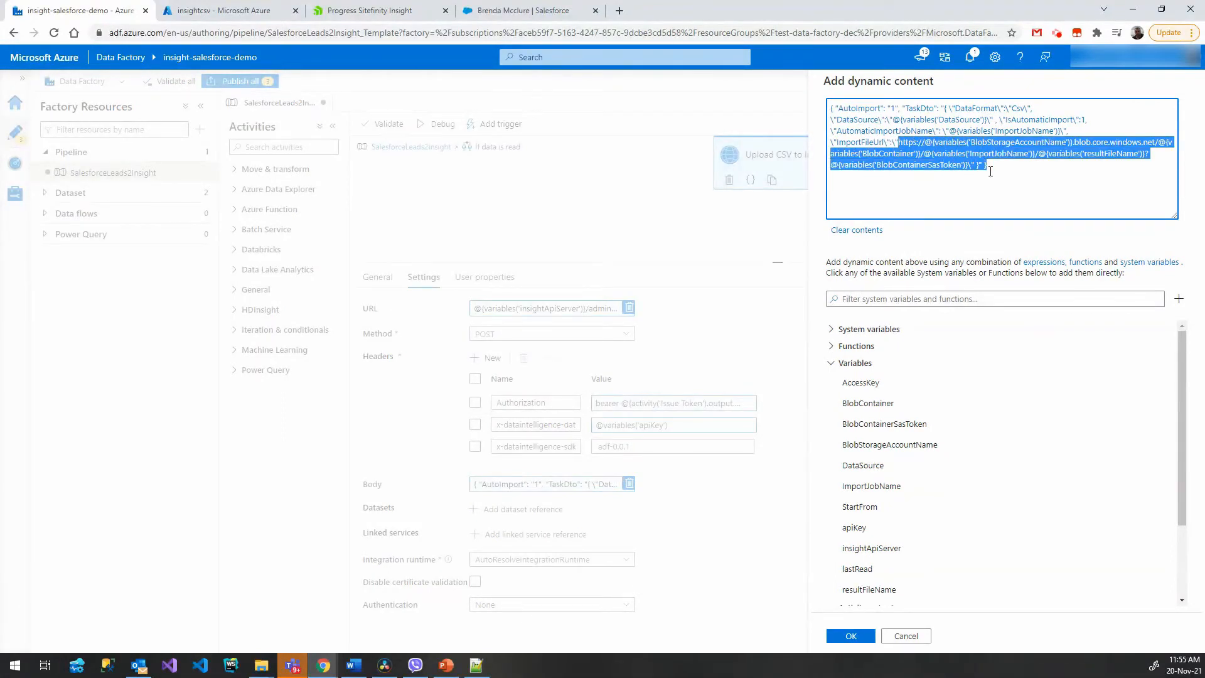
pyautogui.click(995, 204)
pyautogui.click(921, 636)
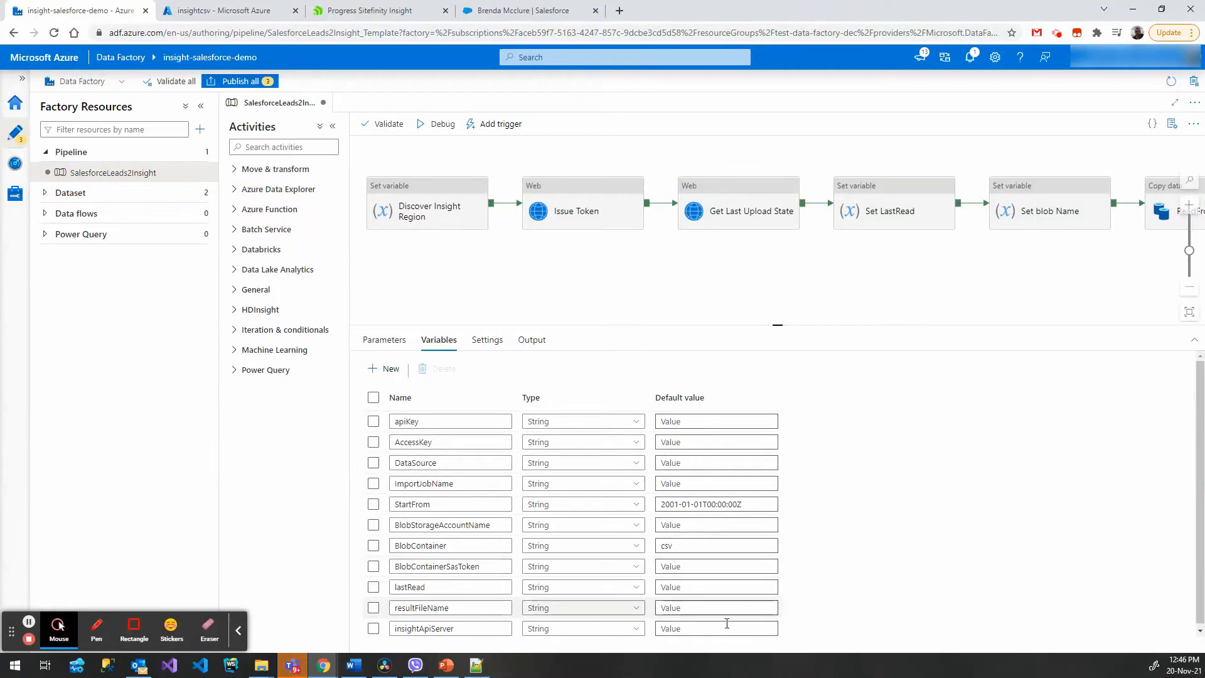
# Copy the data center's API key from Sitefinity Insight and paste it as the default value of the pipeline's apiKey variable.
pyautogui.click(698, 423)
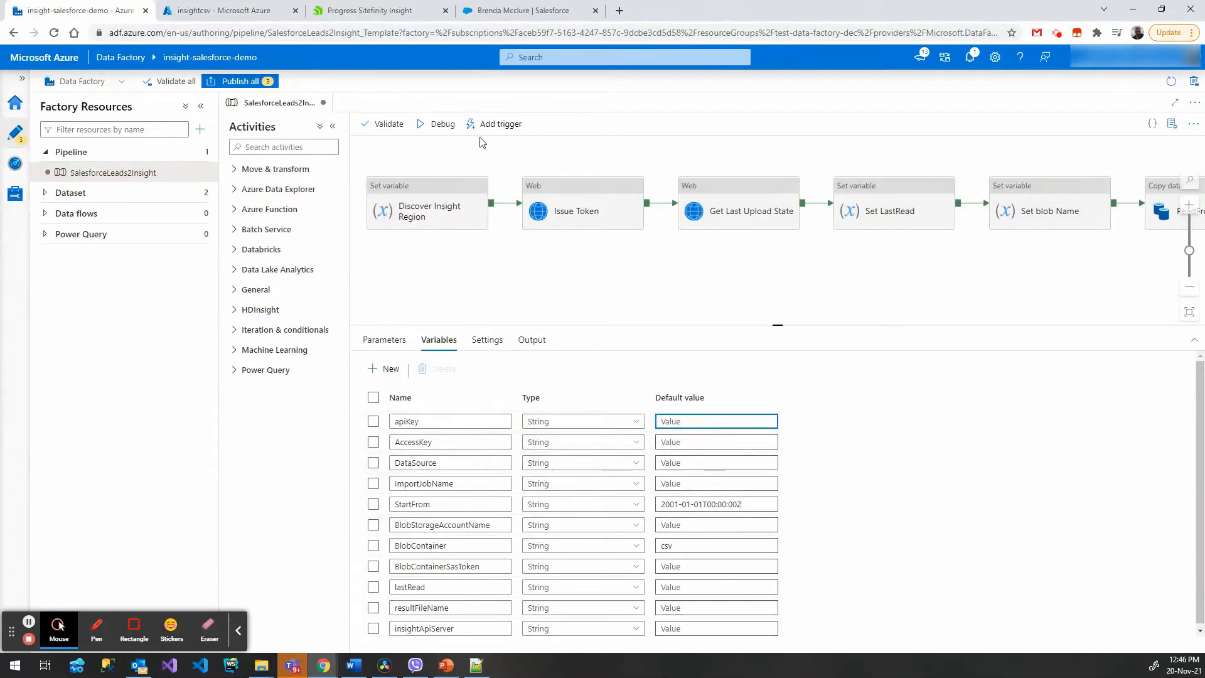
pyautogui.click(402, 12)
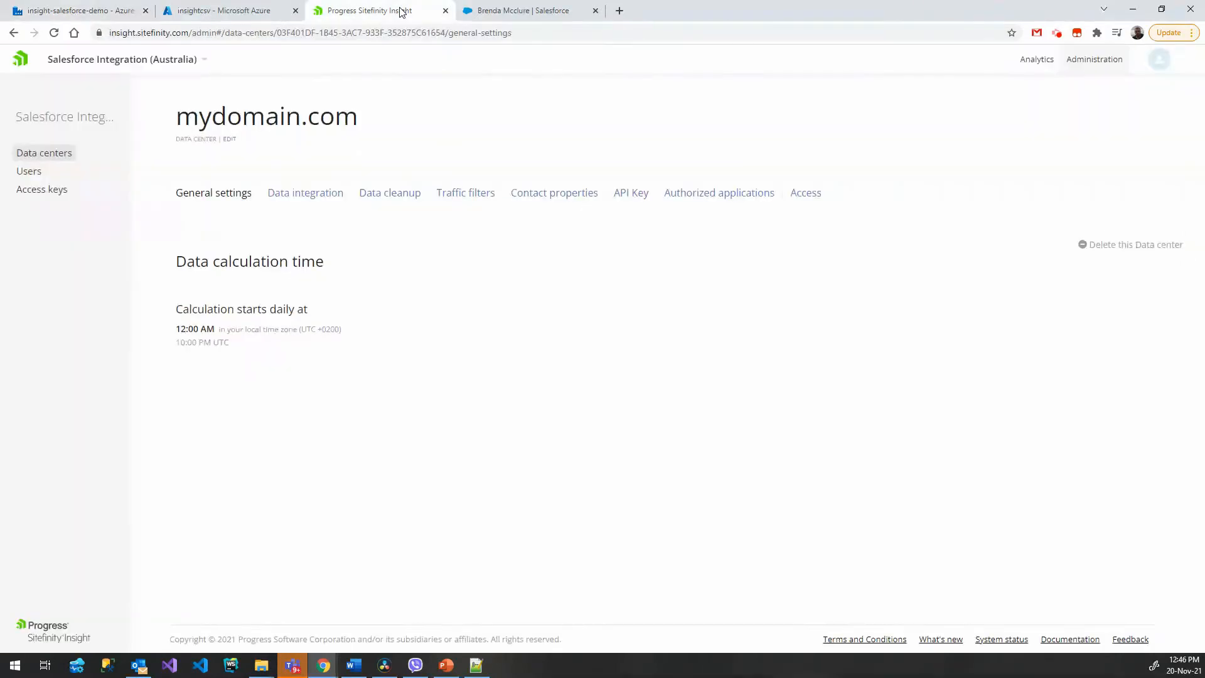
pyautogui.click(625, 194)
pyautogui.click(720, 309)
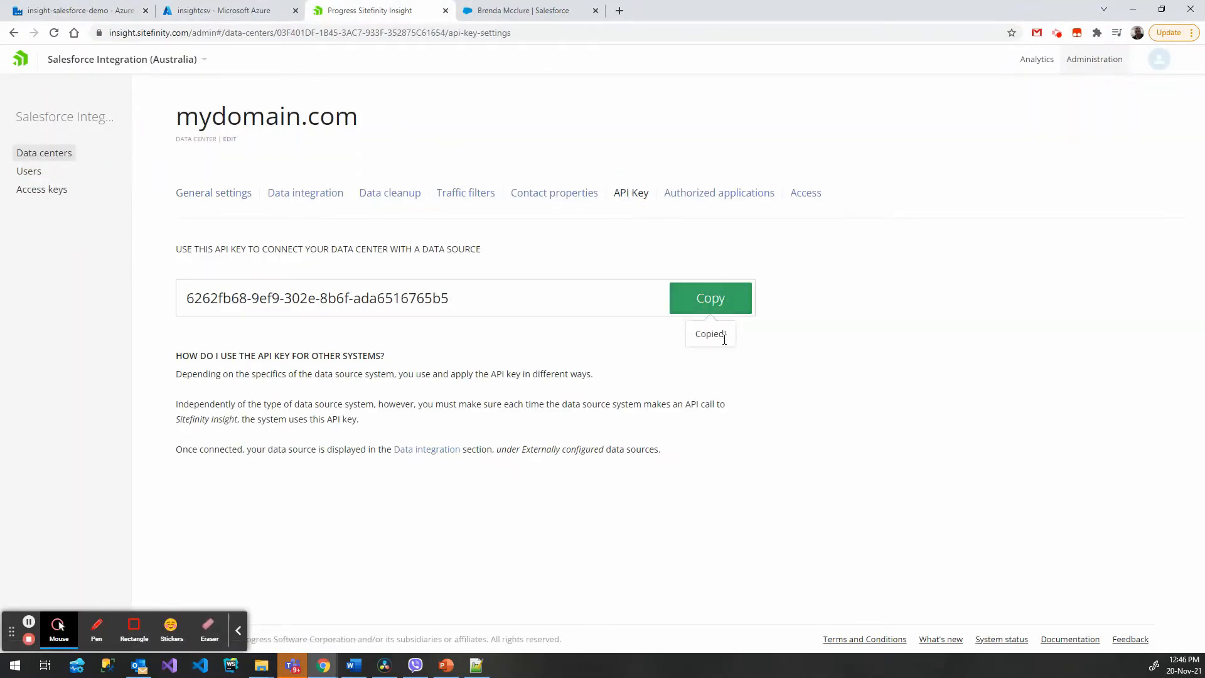
pyautogui.click(88, 11)
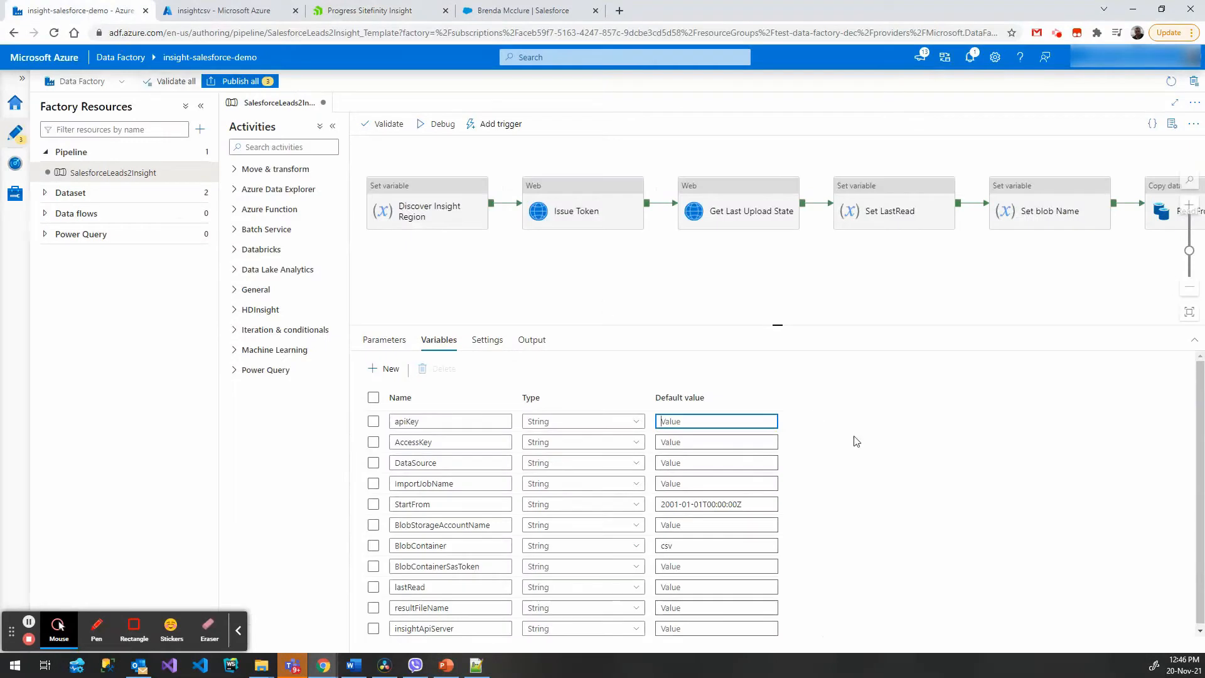
pyautogui.click(724, 416)
pyautogui.hotkey('ctrl', 'v')
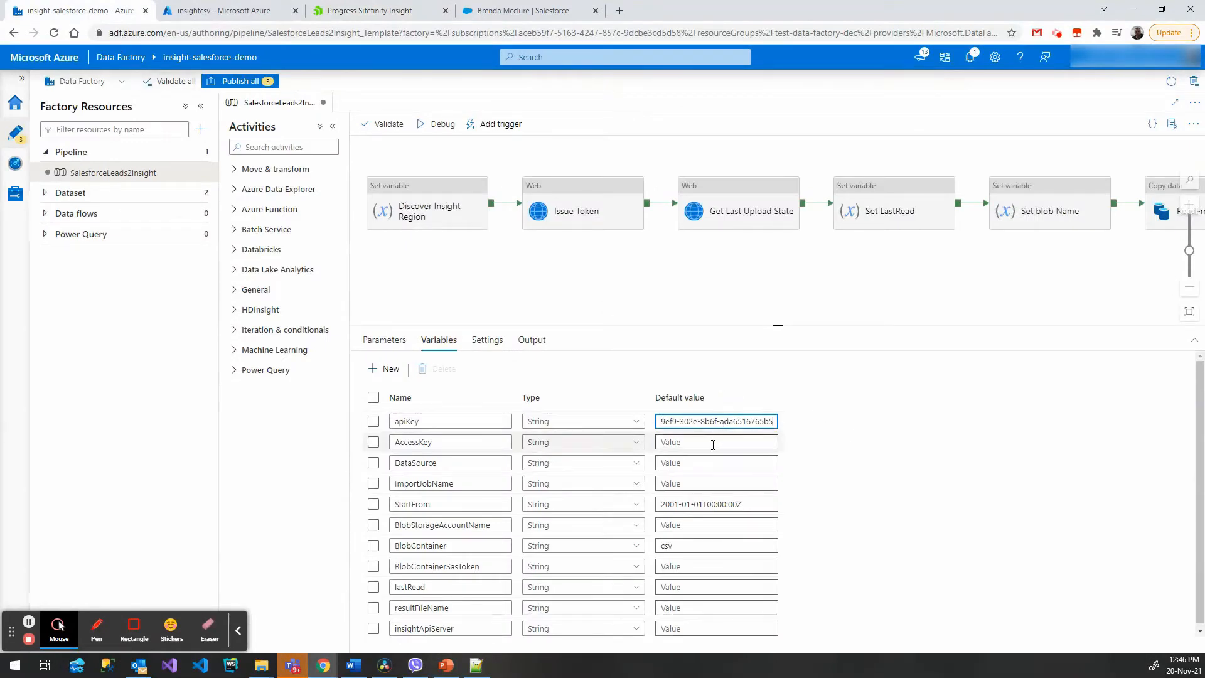
# Generate a Sitefinity Insight access key named ADF that grants access only to the mydomain.com data center, and copy it.
pyautogui.click(715, 441)
pyautogui.click(386, 15)
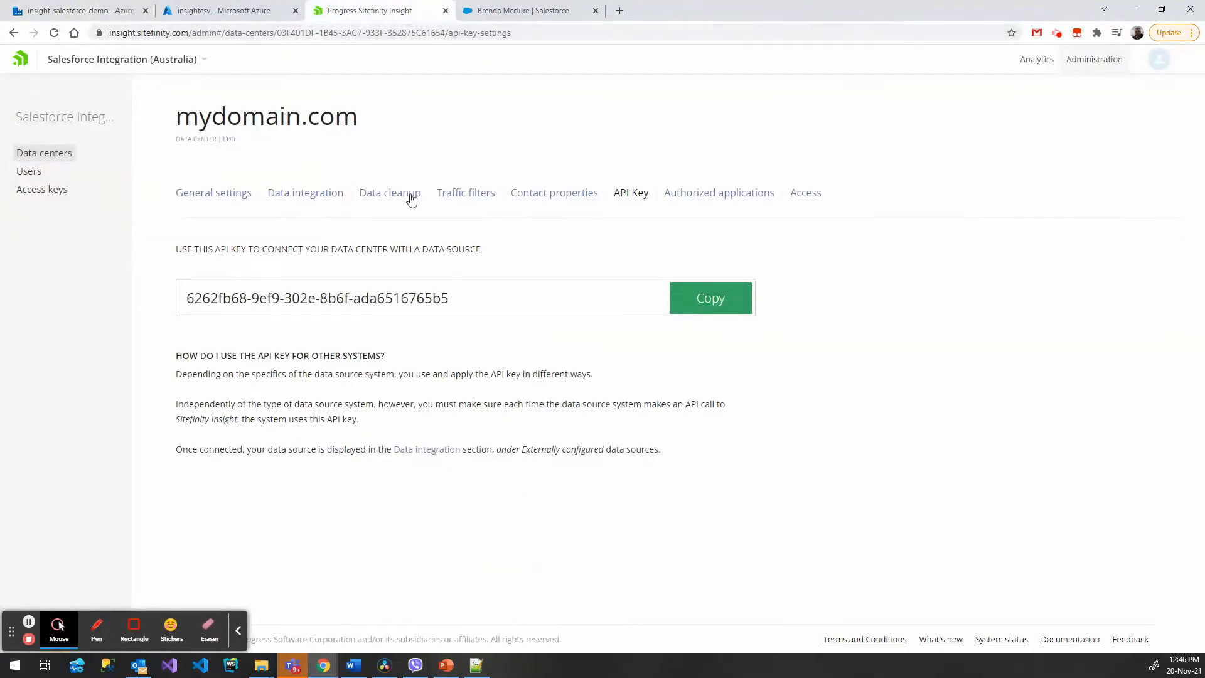
pyautogui.click(39, 193)
pyautogui.click(196, 210)
pyautogui.click(475, 183)
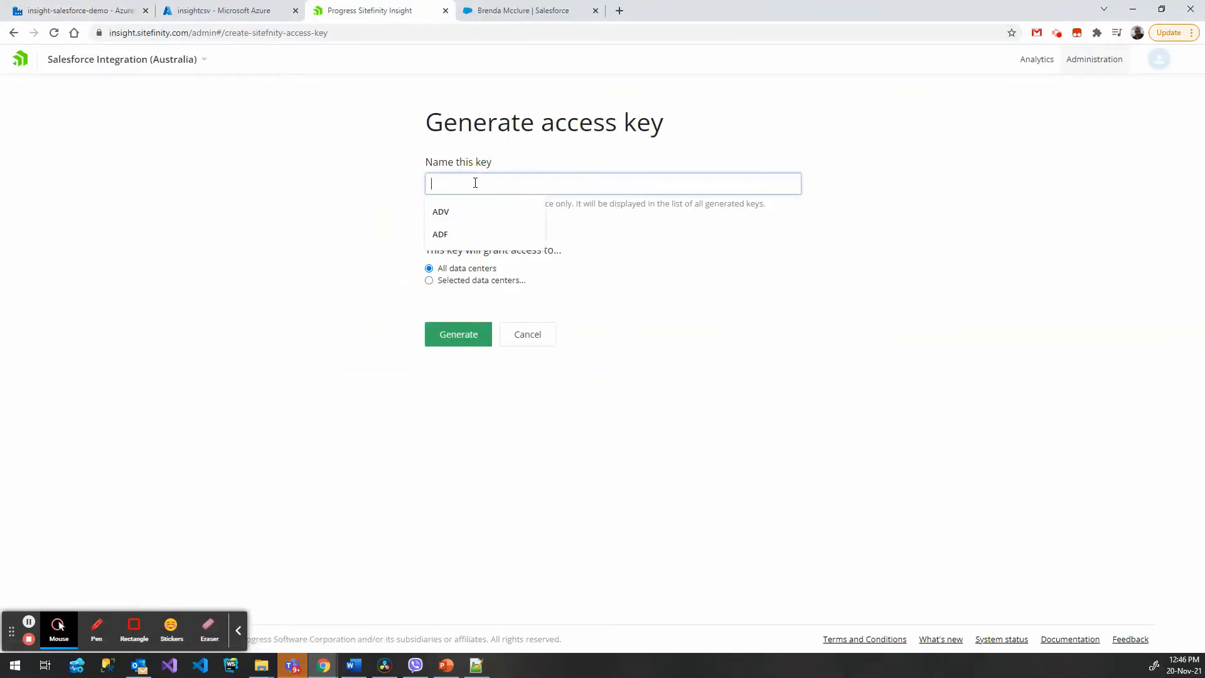
pyautogui.write('ADF')
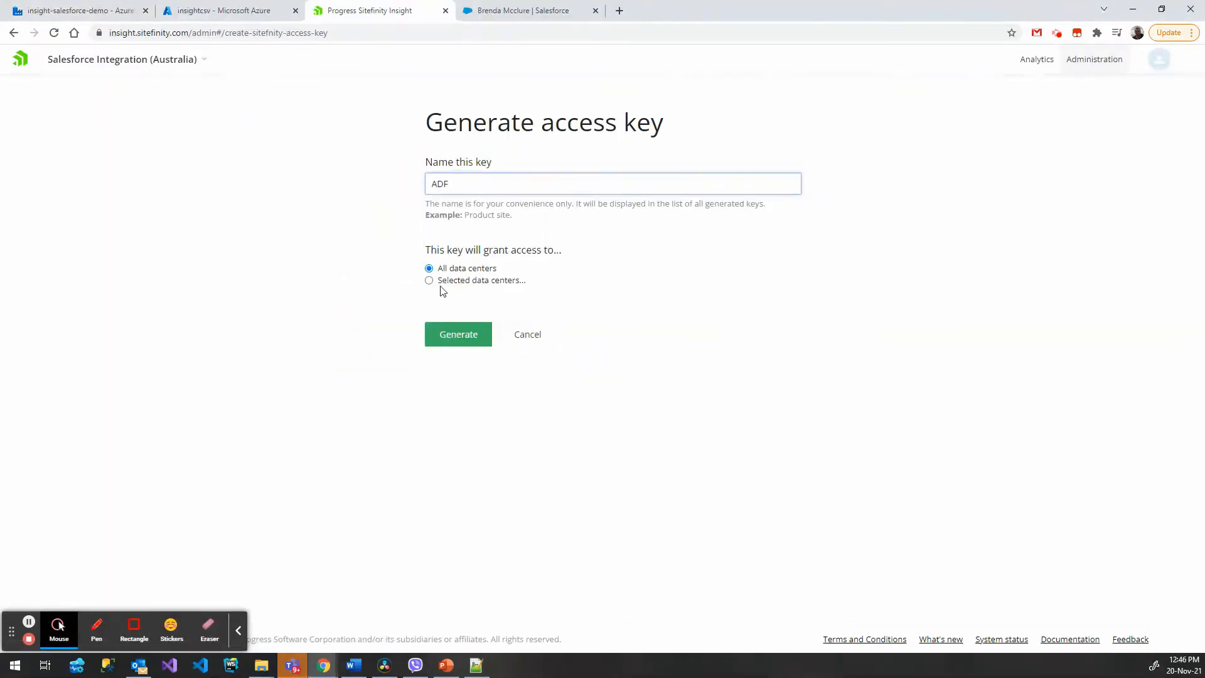
pyautogui.click(445, 280)
pyautogui.click(453, 292)
pyautogui.click(464, 348)
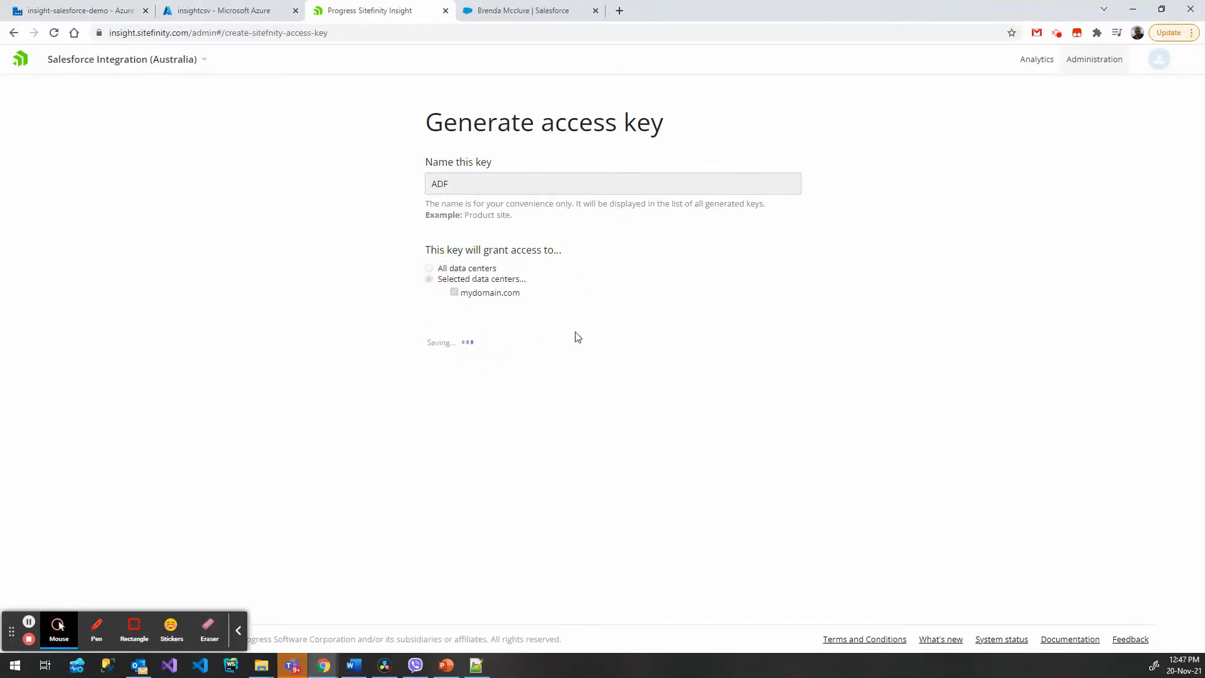
pyautogui.click(780, 198)
# Return to Azure Data Factory and paste the copied access key as the AccessKey variable's default value.
pyautogui.click(119, 12)
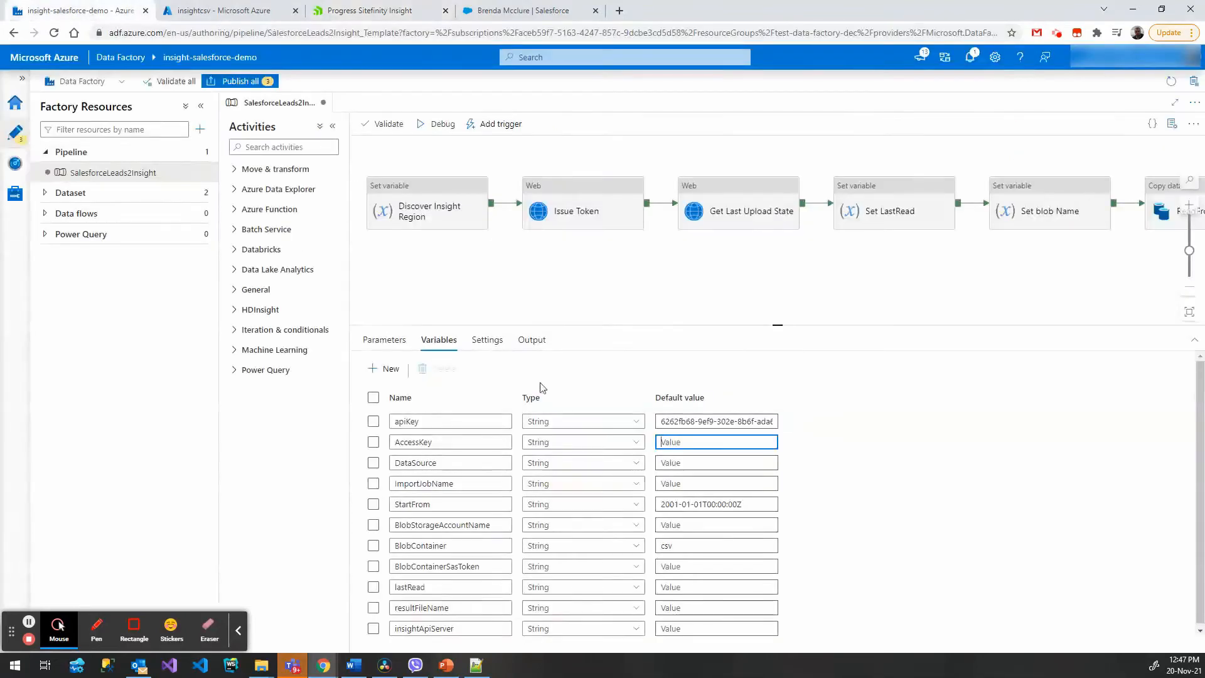
pyautogui.click(681, 442)
pyautogui.hotkey('ctrl', 'v')
# Set the default values of DataSource to Salesforce and ImportJobName to SalesforceLeads.
pyautogui.click(685, 462)
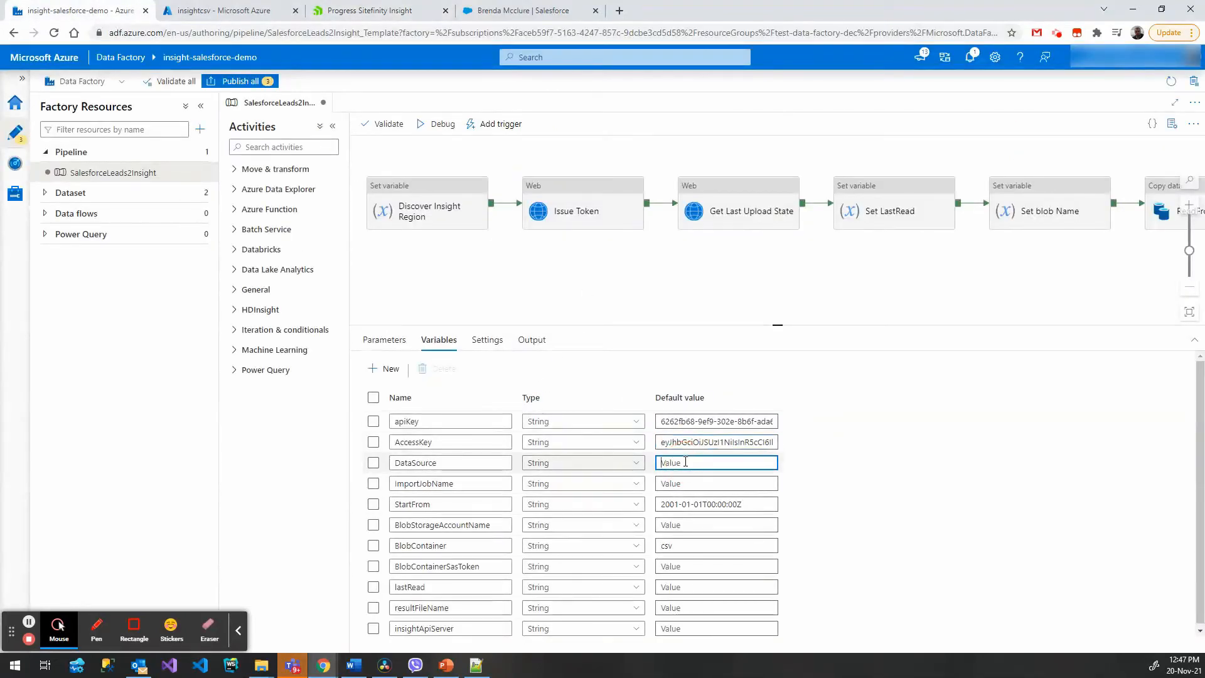
pyautogui.write('Salesforce')
pyautogui.click(729, 482)
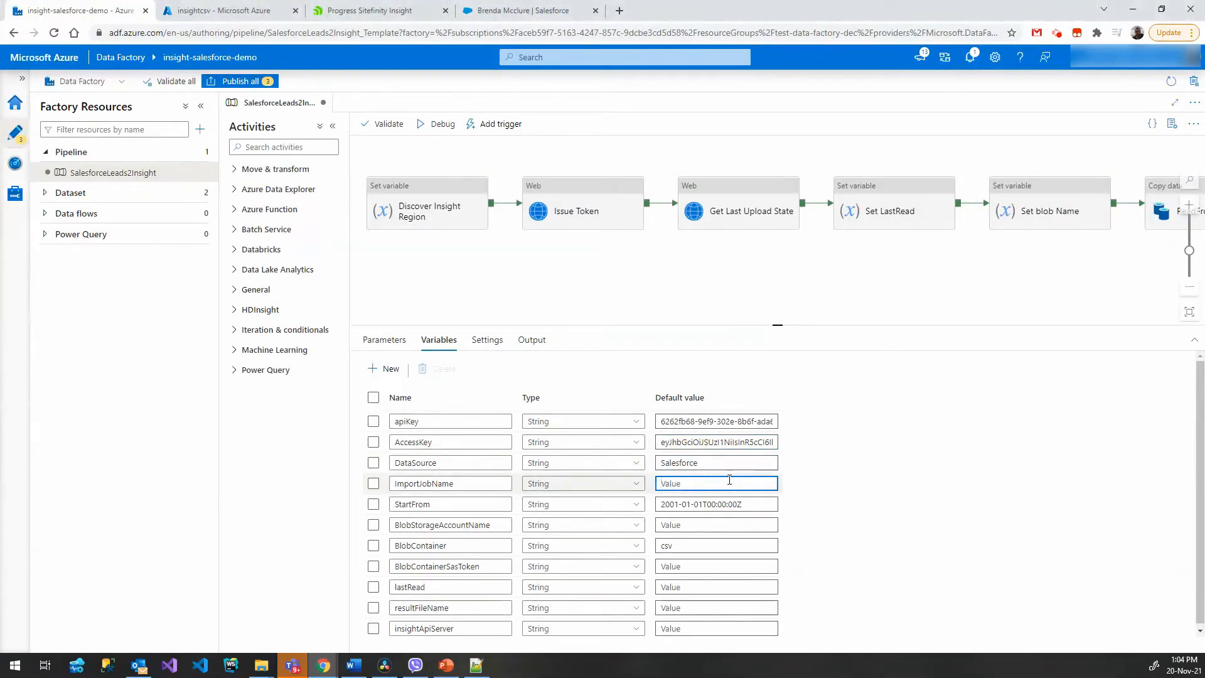
pyautogui.write('SalesforceLeads')
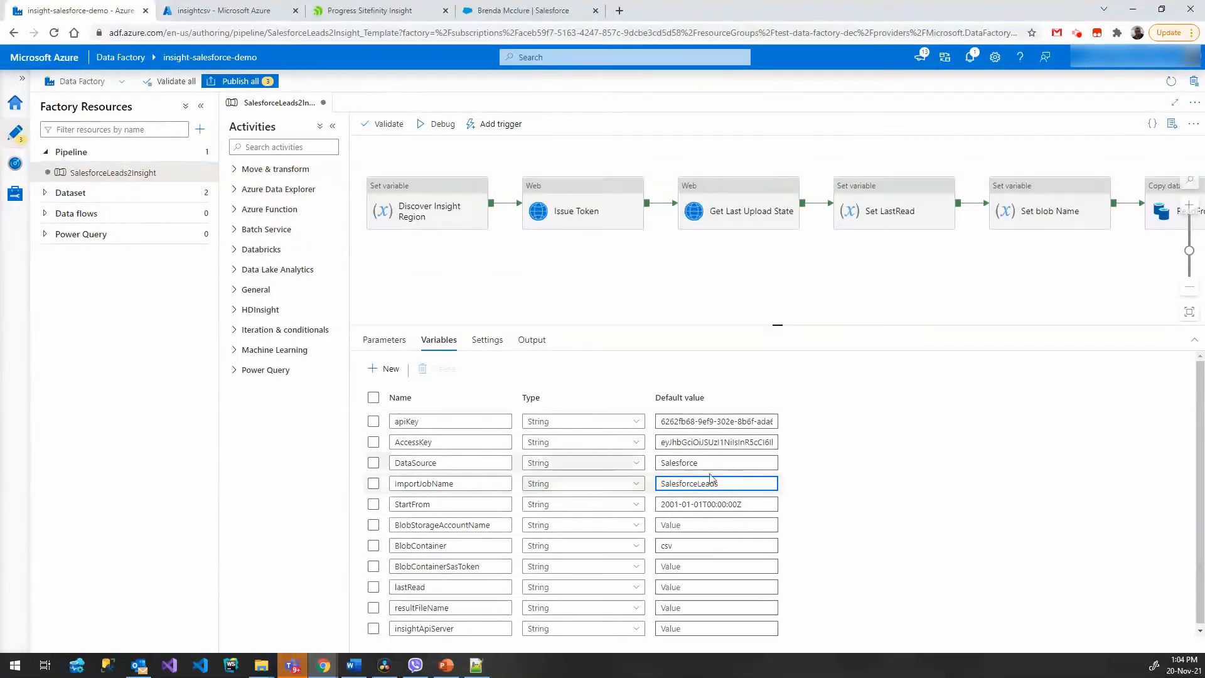
# Review the StartFrom and BlobContainer variables, and set BlobStorageAccountName's default value to insightcsv.
pyautogui.click(468, 505)
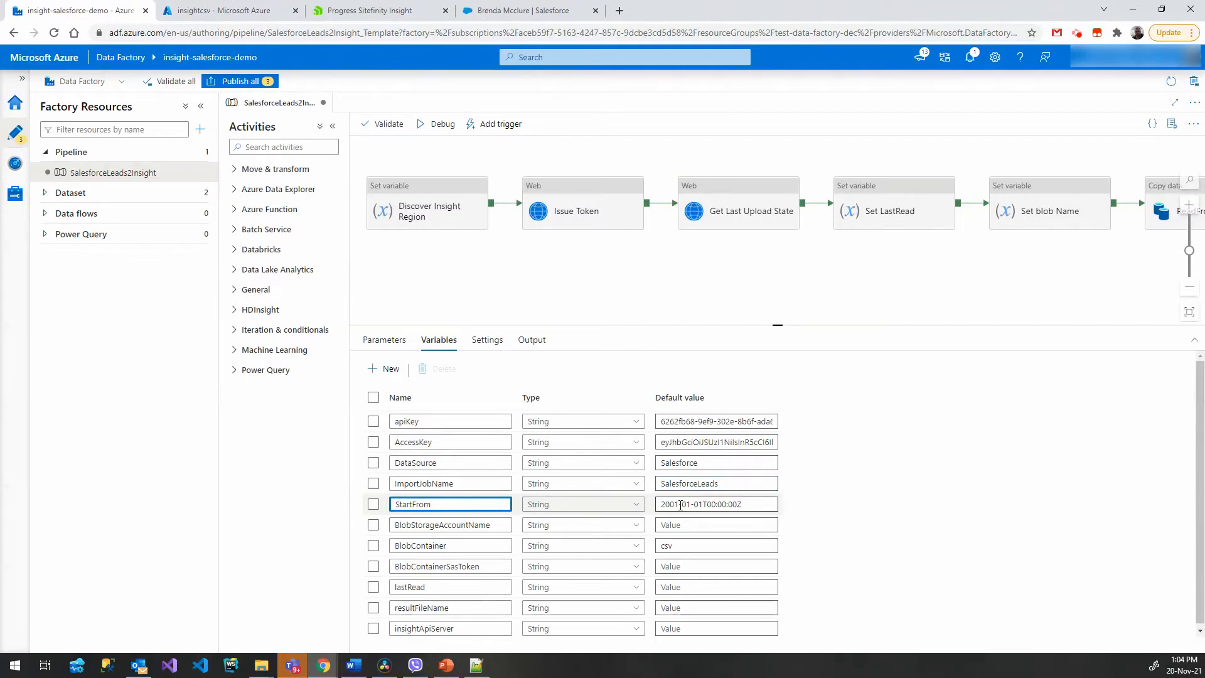
pyautogui.click(680, 526)
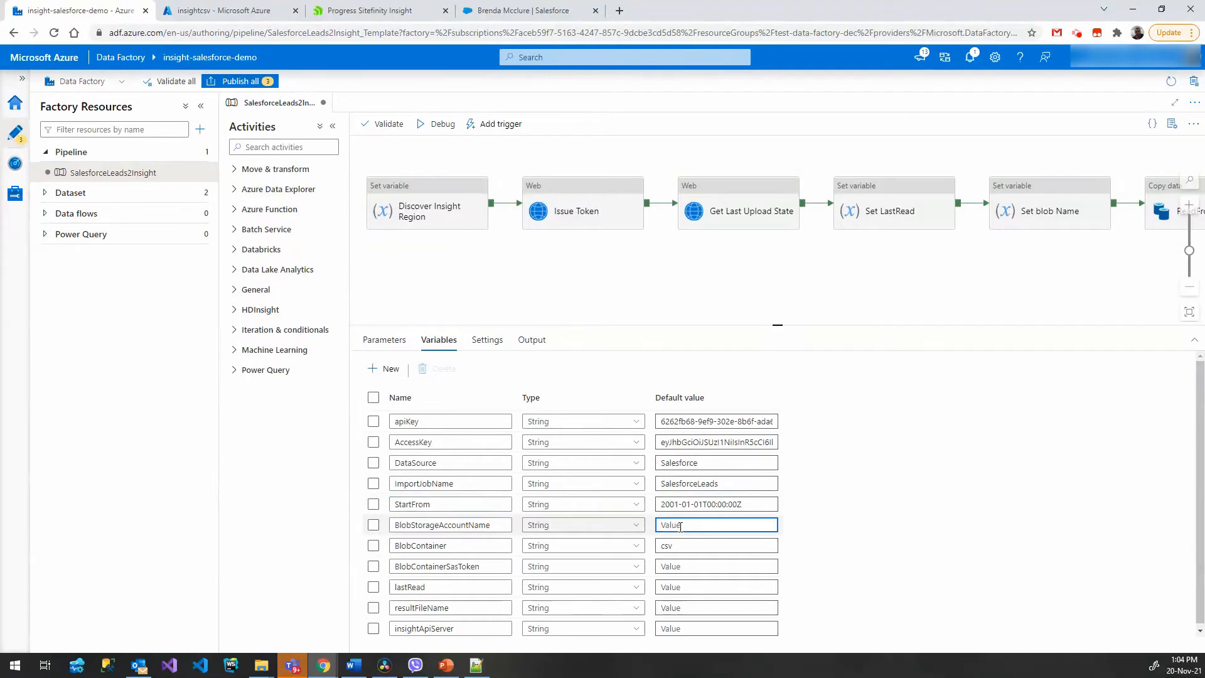
pyautogui.write('insightcsv')
pyautogui.click(682, 546)
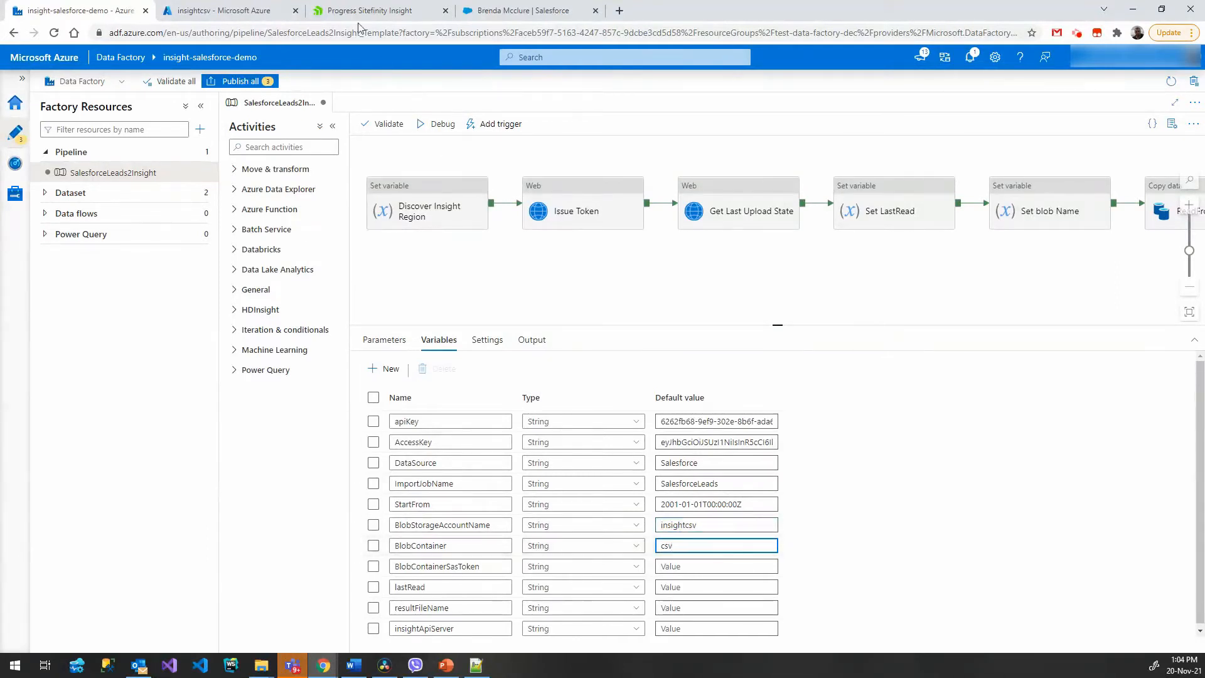
# Switch to the insightcsv storage account in the Azure portal and create a private blob container named csv.
pyautogui.click(216, 11)
pyautogui.click(403, 146)
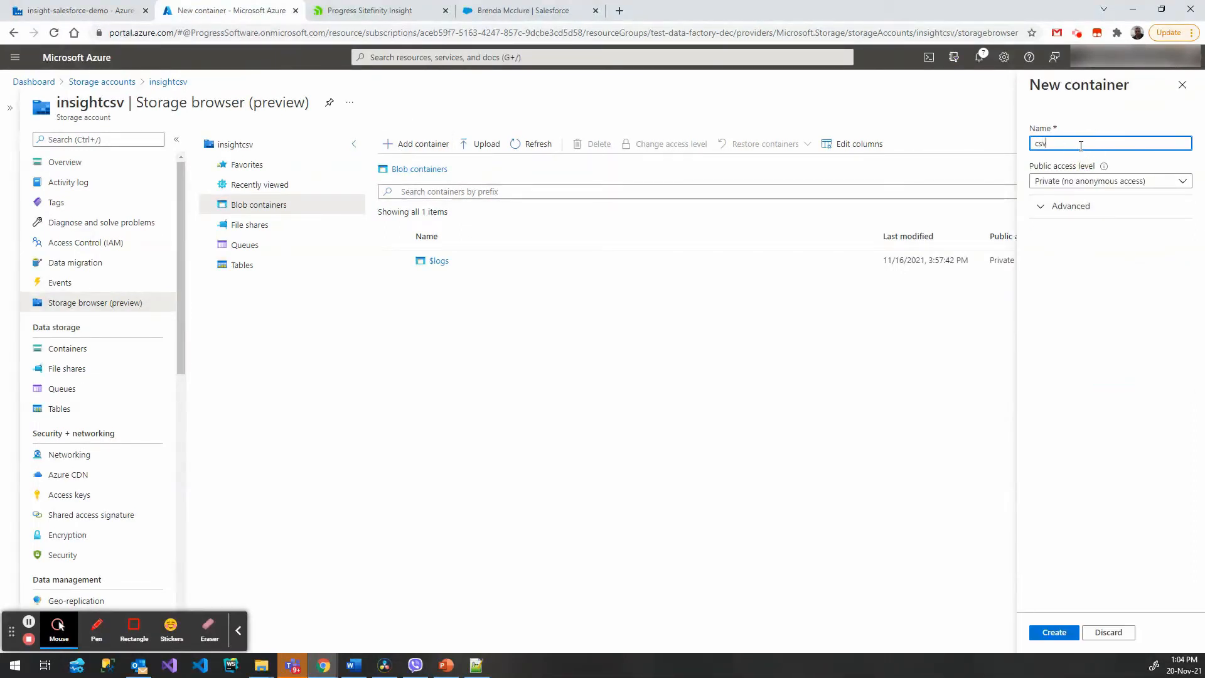
pyautogui.click(1065, 632)
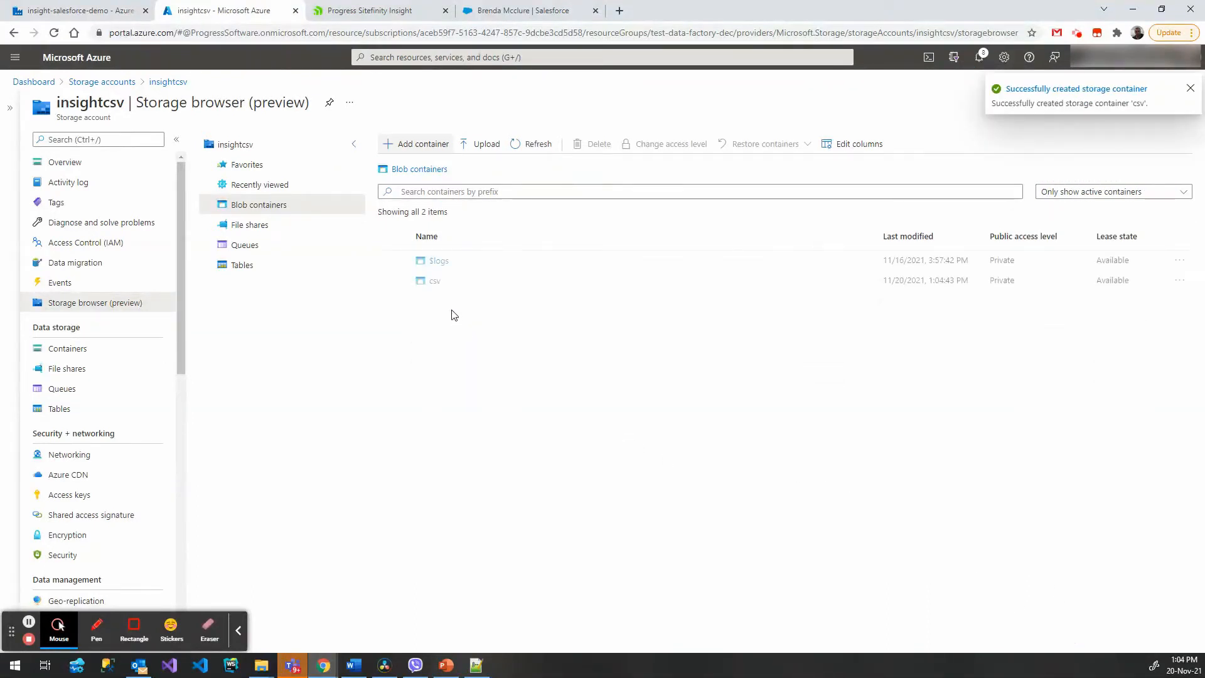
# Generate a SAS token for the csv container with the expiry date set to 11/20/2022, and copy the blob SAS token.
pyautogui.rightClick(434, 283)
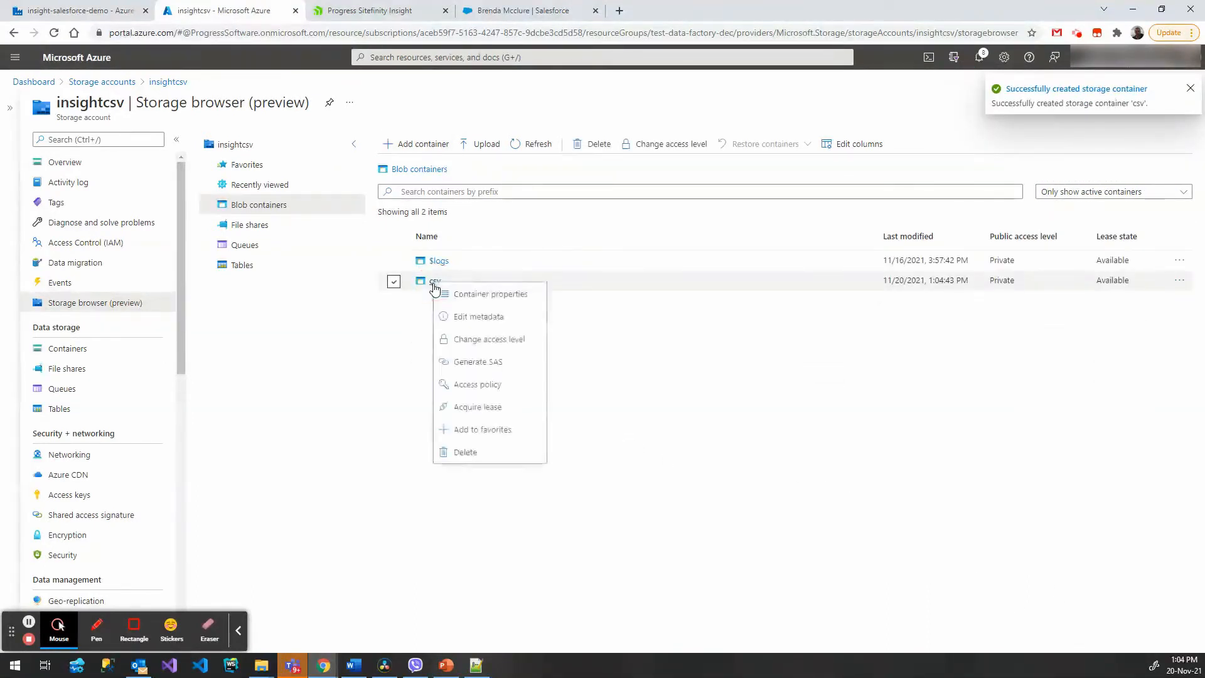
pyautogui.click(487, 362)
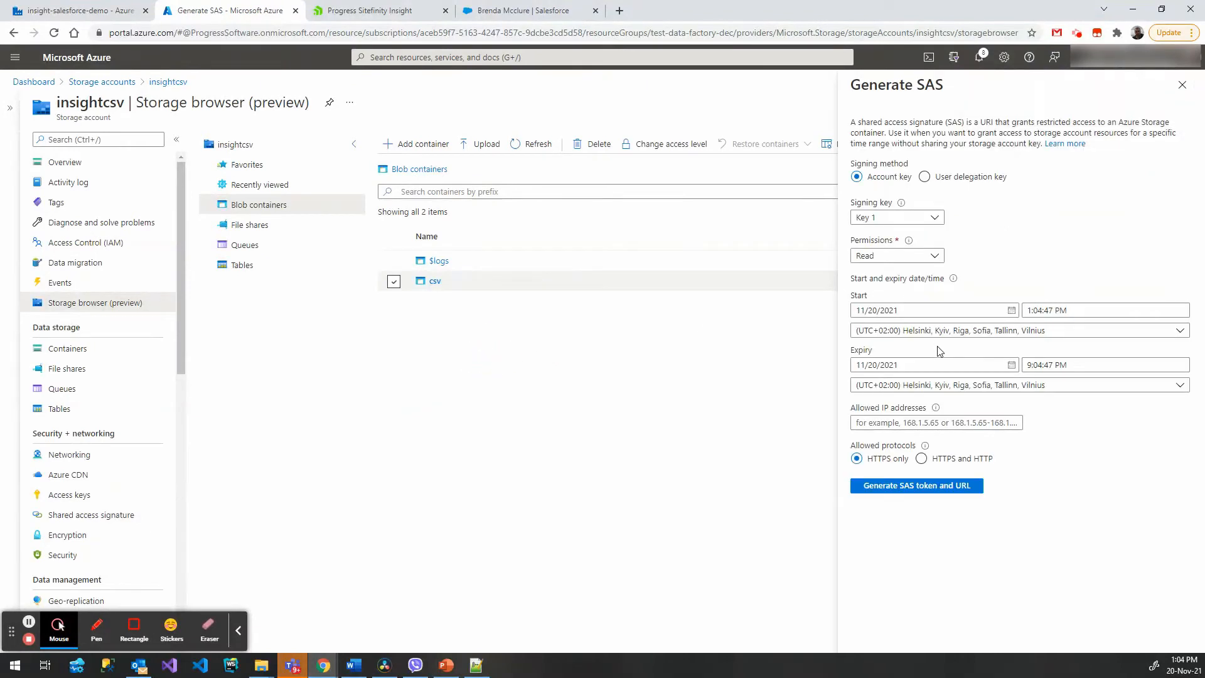
pyautogui.click(925, 361)
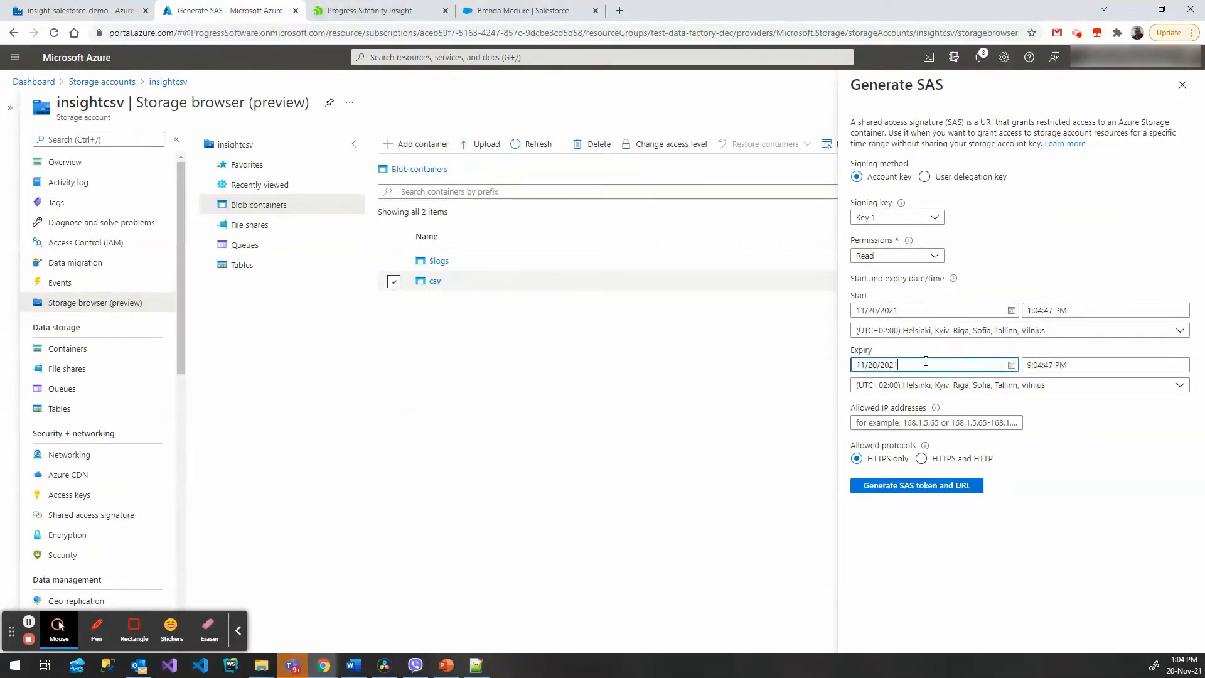
pyautogui.write('2')
pyautogui.click(928, 499)
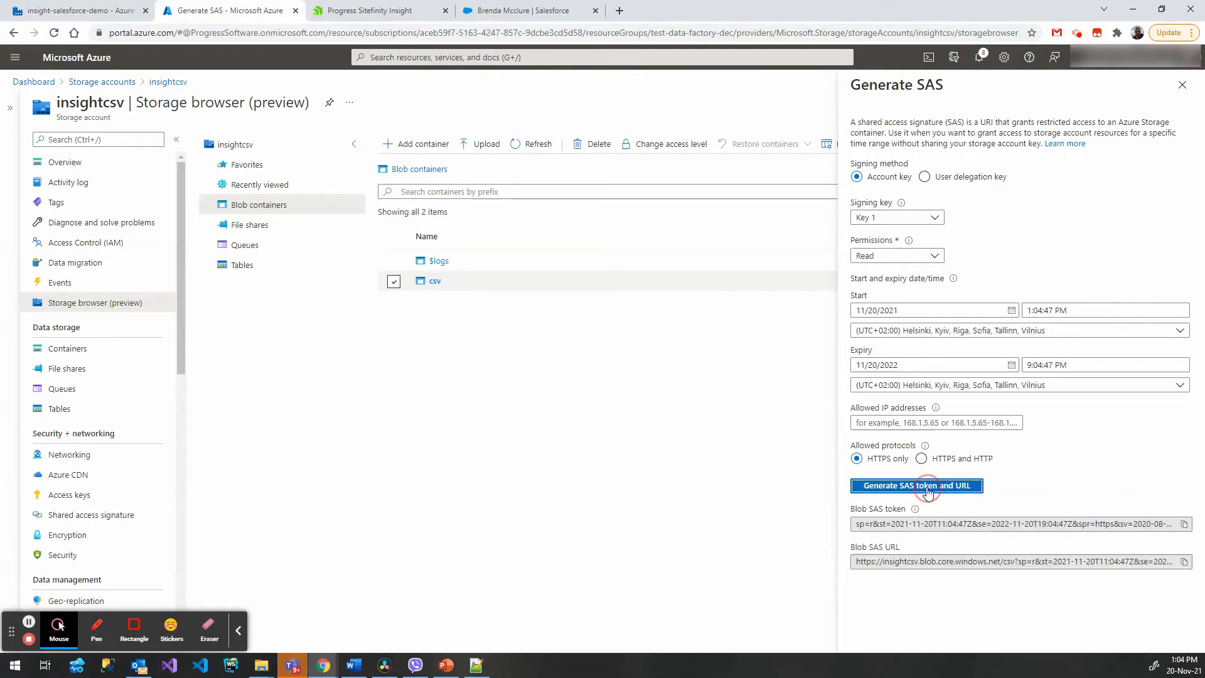
pyautogui.click(1184, 523)
# Return to Azure Data Factory and paste the copied SAS token as the BlobContainerSasToken variable's default value.
pyautogui.click(63, 10)
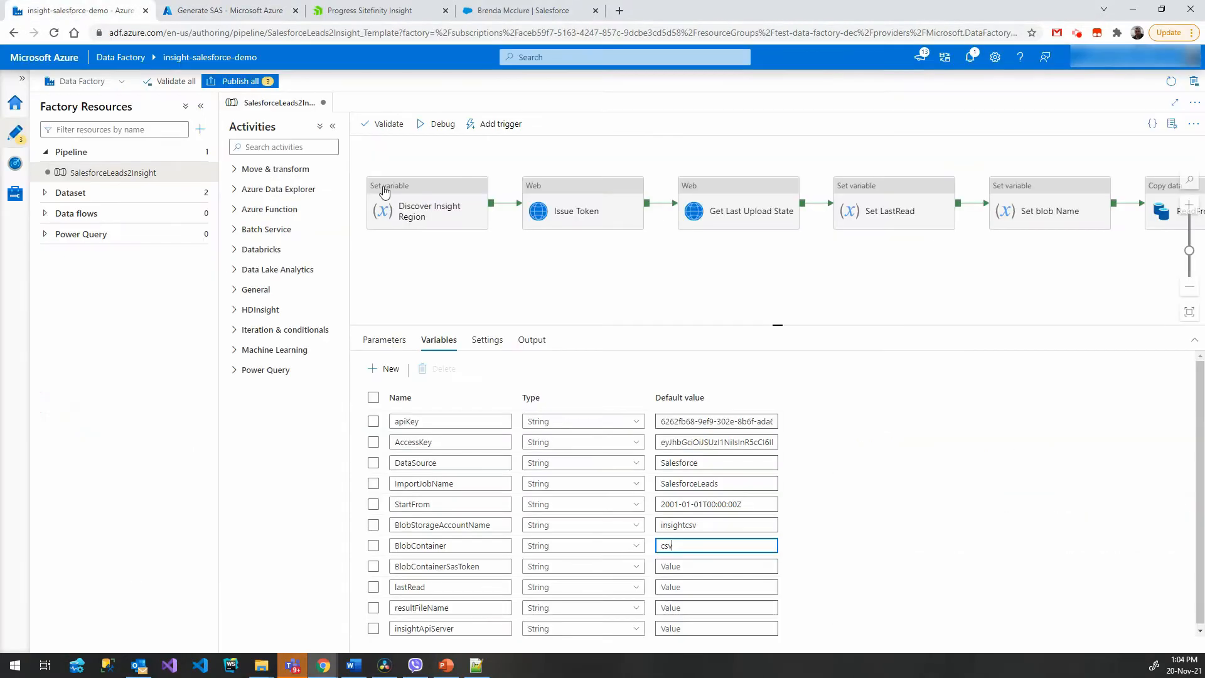
pyautogui.click(690, 568)
pyautogui.hotkey('ctrl', 'v')
pyautogui.click(807, 575)
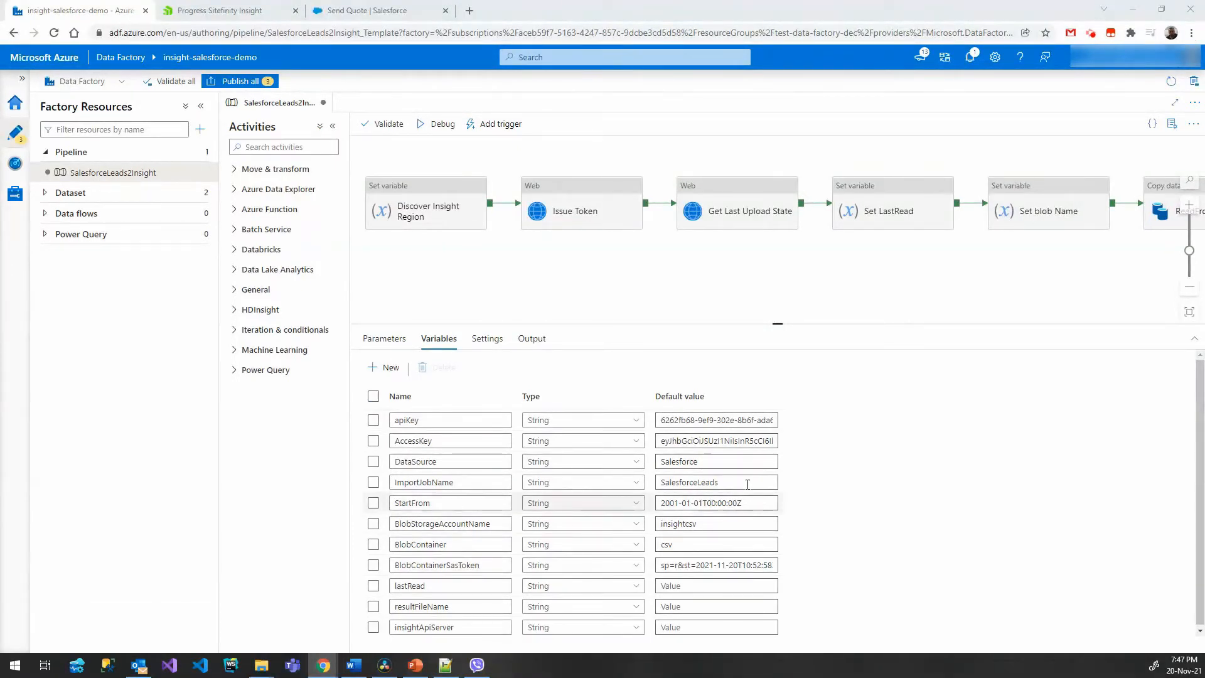
# Publish all pending changes and run the SalesforceLeads2Insight pipeline in debug mode, refreshing its run output.
pyautogui.click(251, 85)
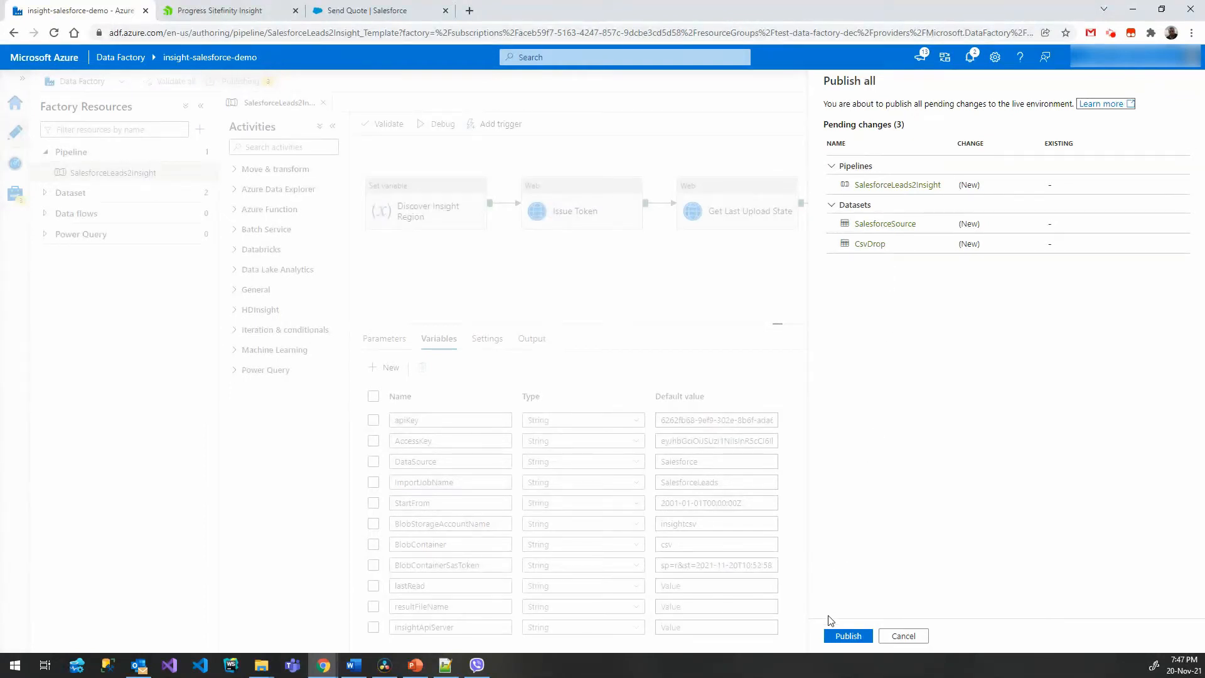
pyautogui.click(838, 636)
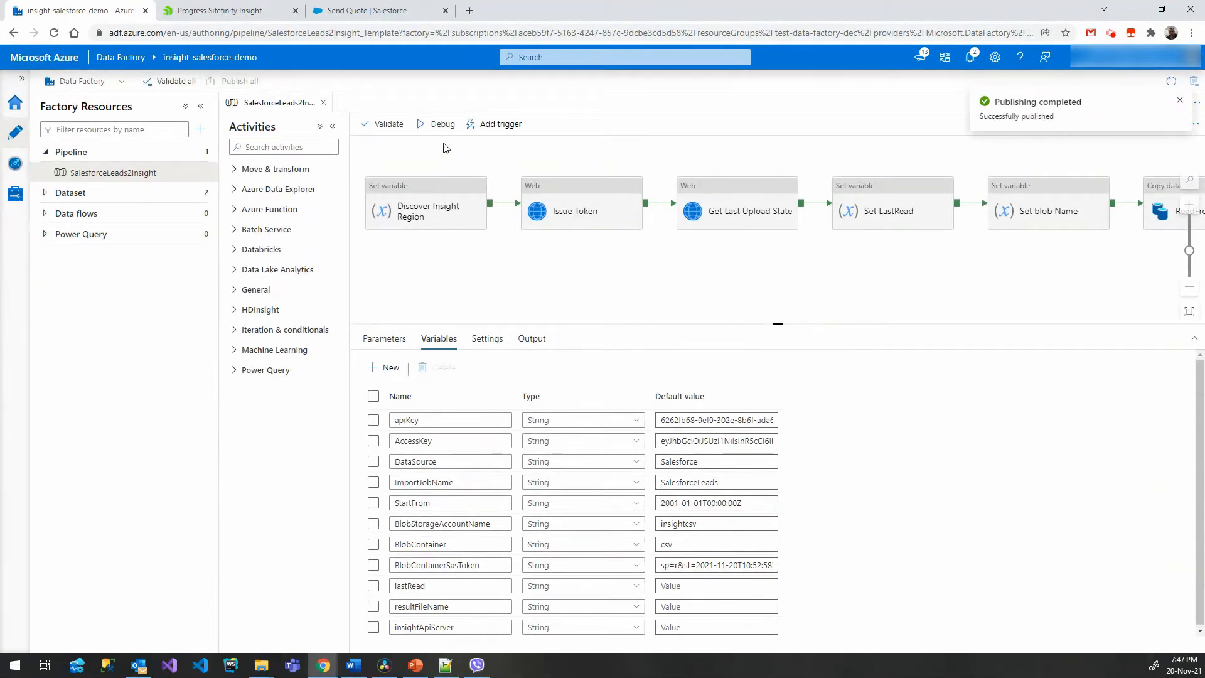
pyautogui.click(434, 124)
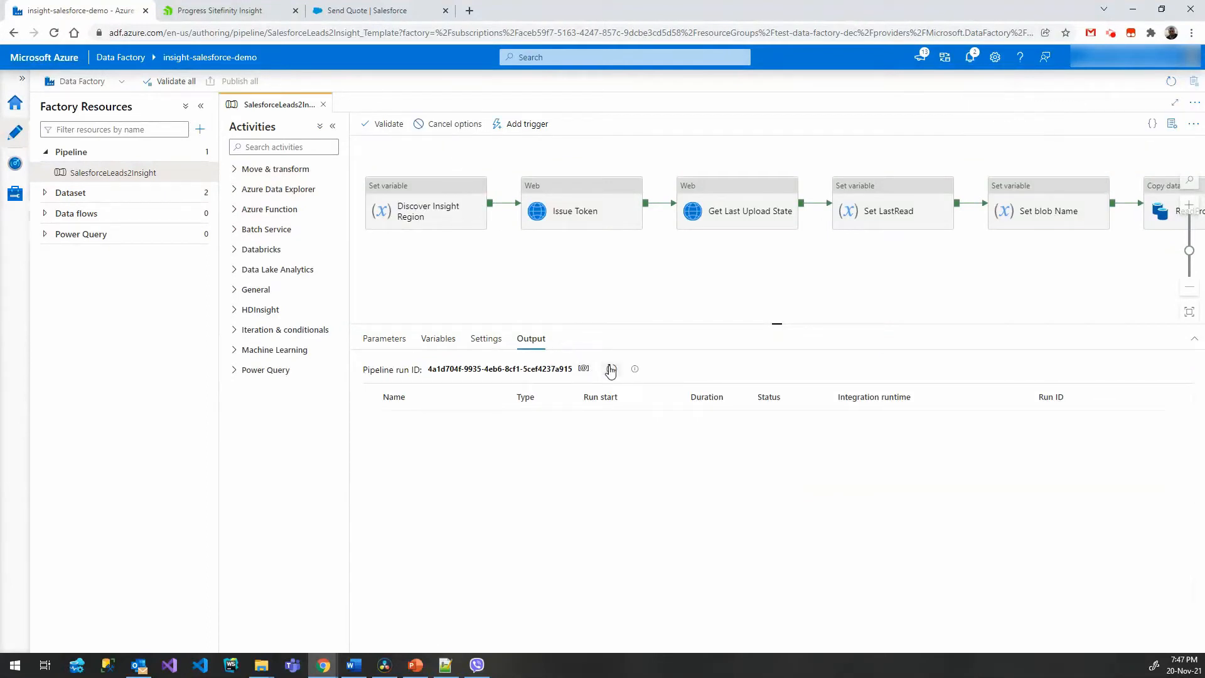
pyautogui.click(612, 369)
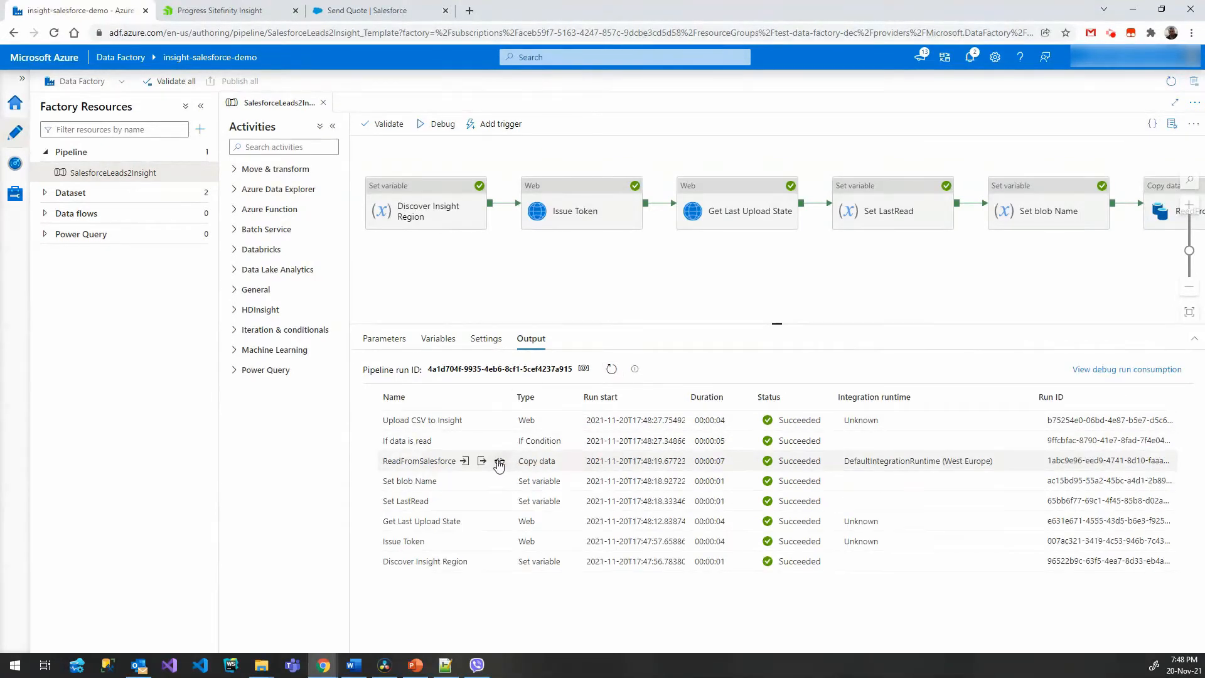
# Check the rows read and rows written in the ReadFromSalesforce activity's run details.
pyautogui.click(498, 463)
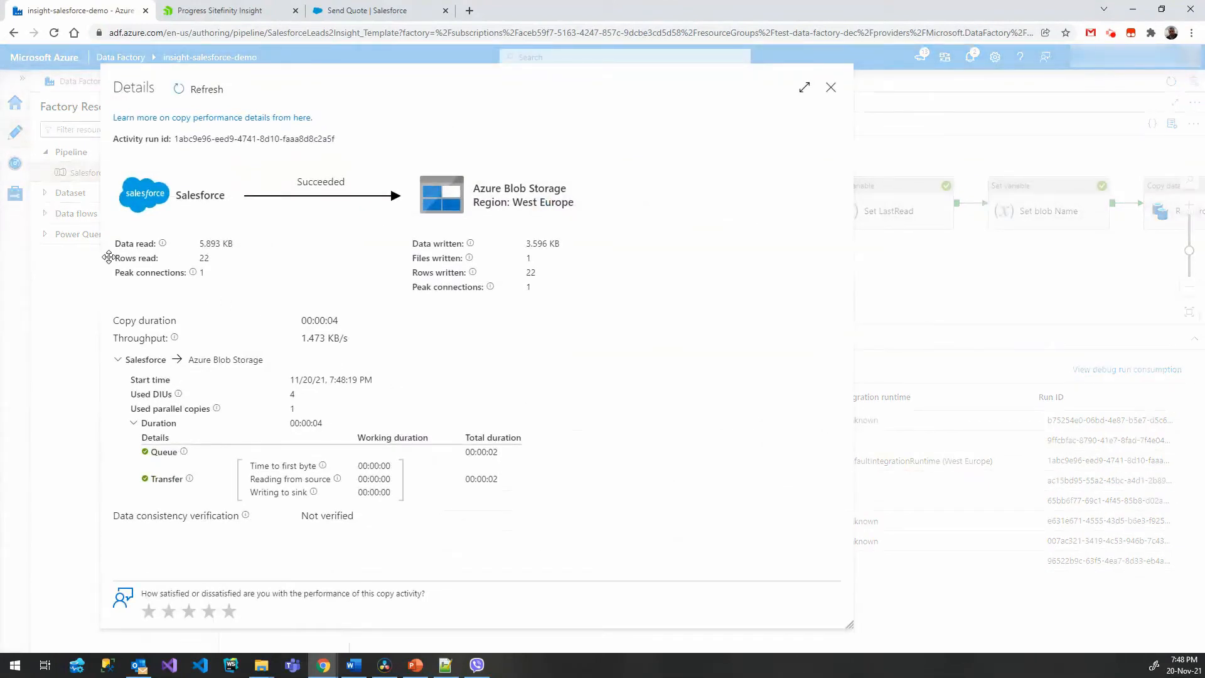
pyautogui.moveTo(114, 257); pyautogui.dragTo(229, 265)
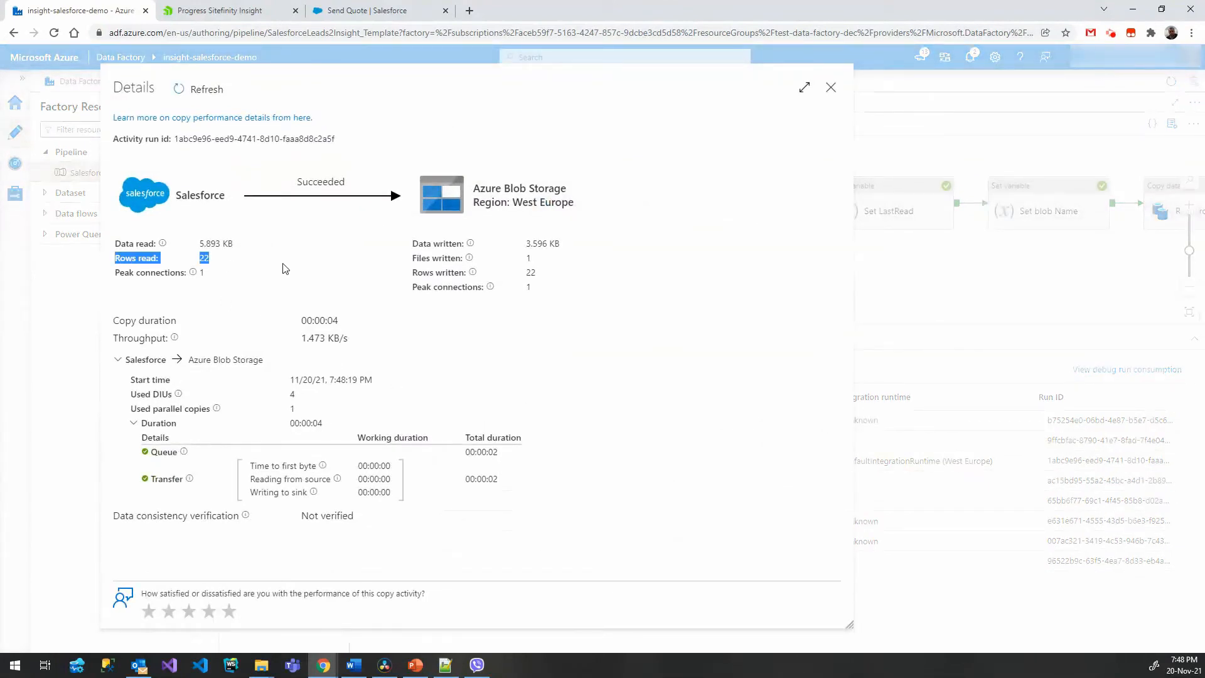
pyautogui.moveTo(415, 274); pyautogui.dragTo(552, 278)
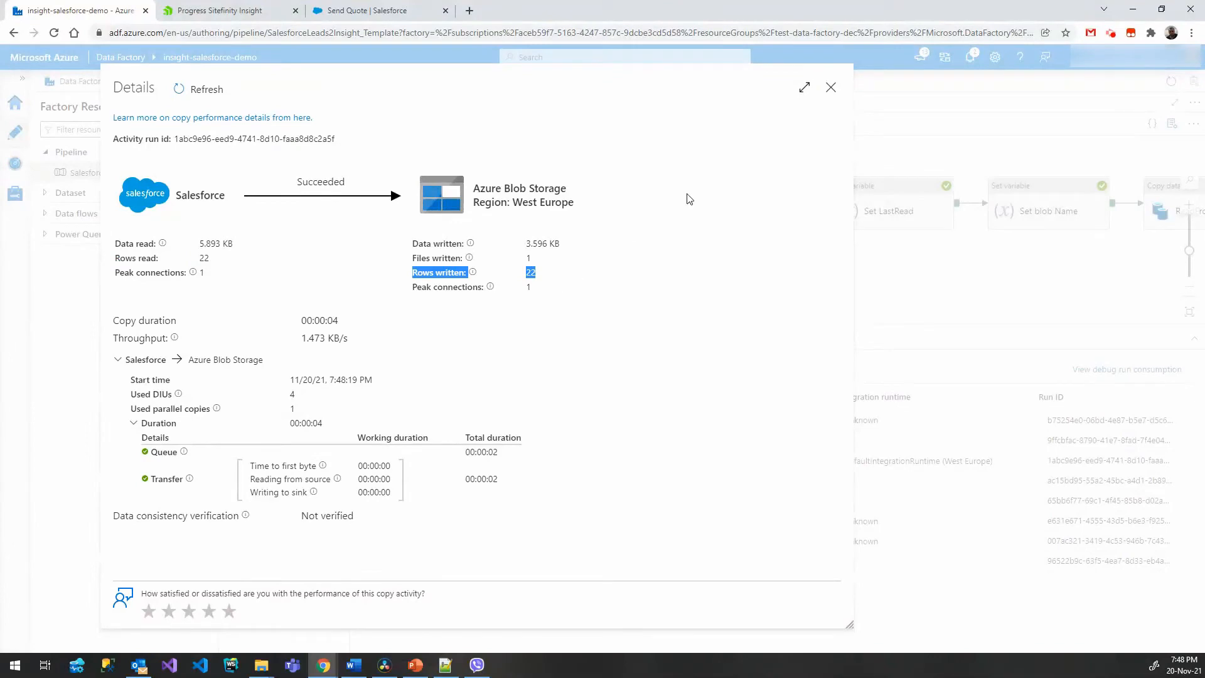
pyautogui.click(830, 87)
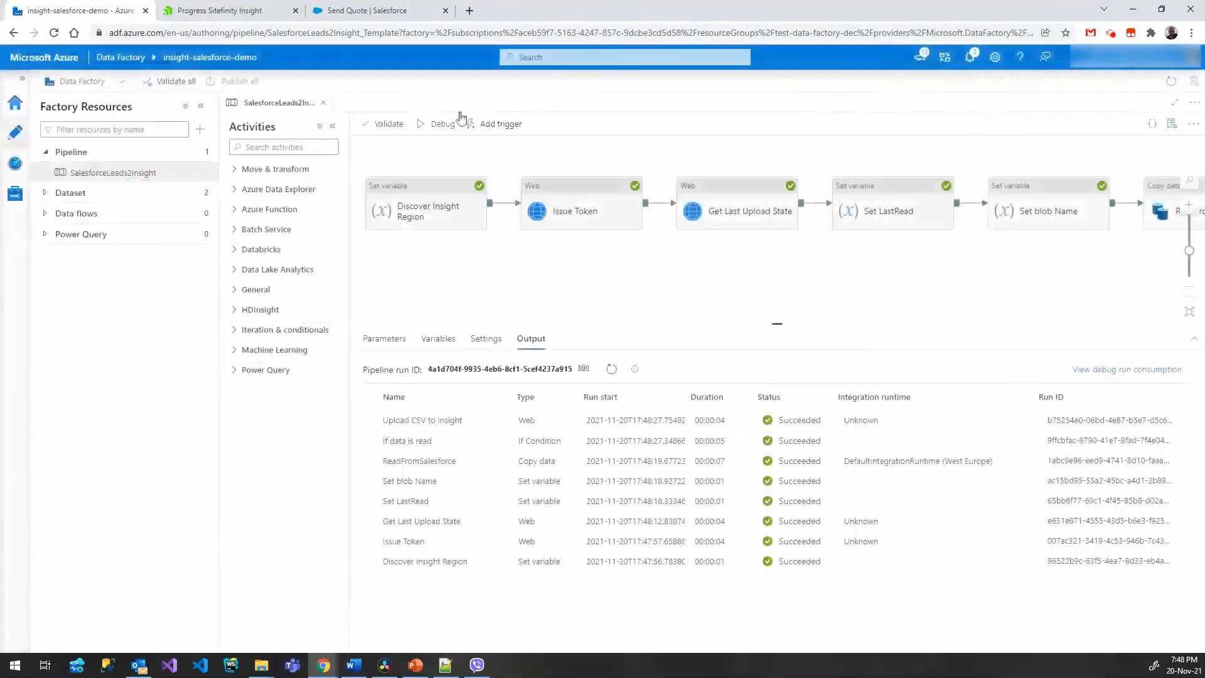
# Switch to Sitefinity Insight and check the visitors imported from Salesforce in the mydomain.com data center's data integration.
pyautogui.click(237, 12)
pyautogui.click(1096, 67)
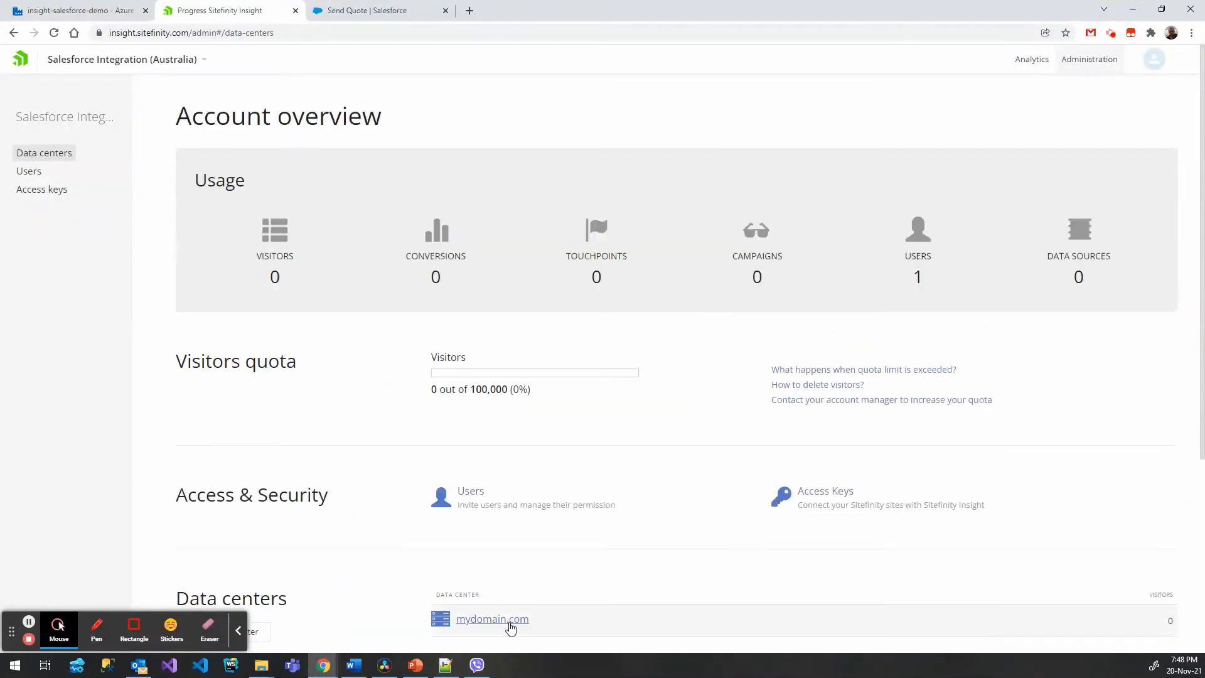
pyautogui.click(510, 624)
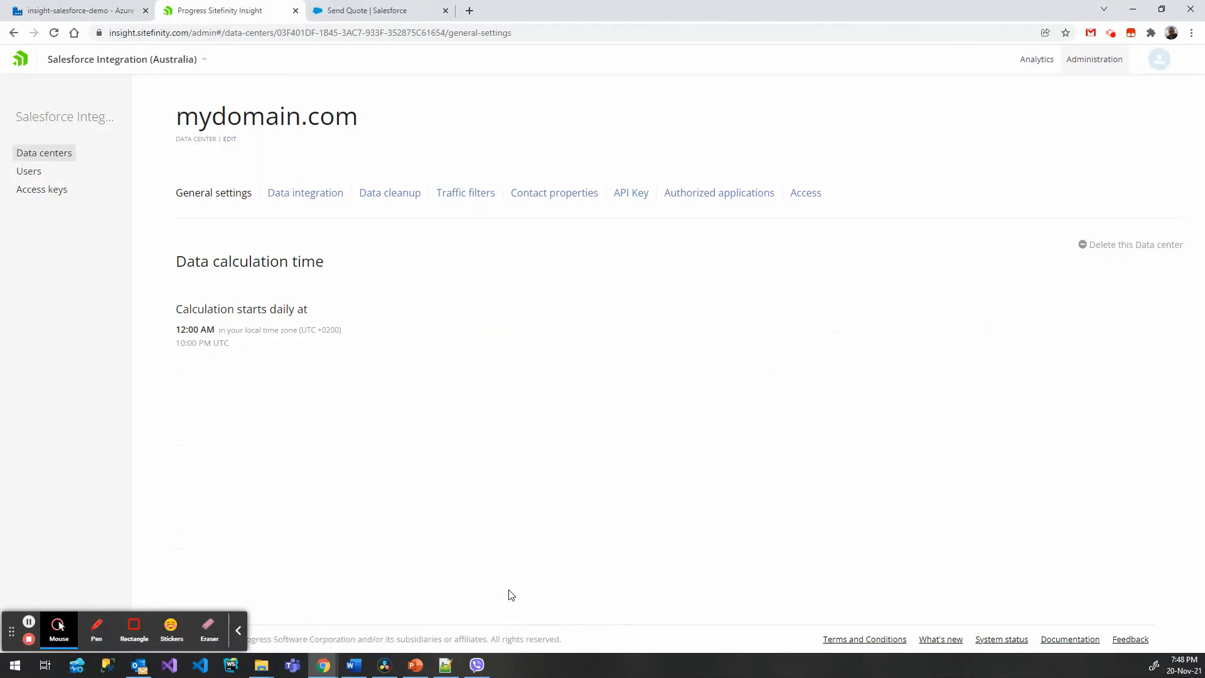
pyautogui.click(319, 196)
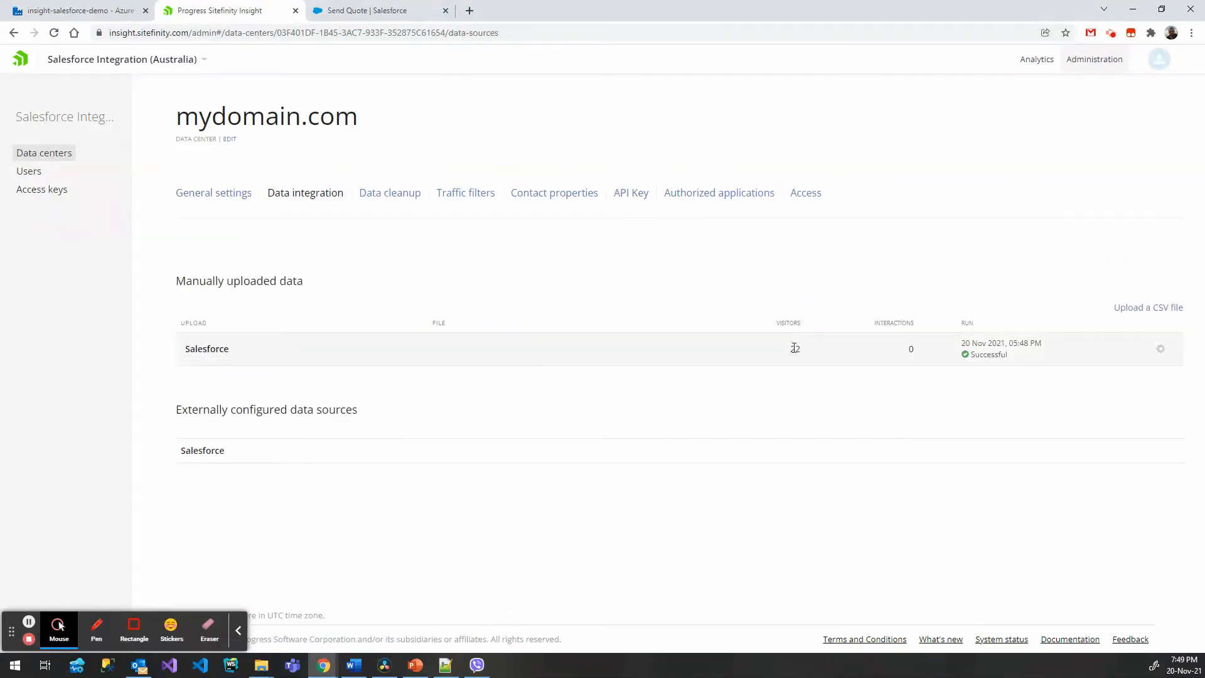
pyautogui.moveTo(791, 349); pyautogui.dragTo(837, 350)
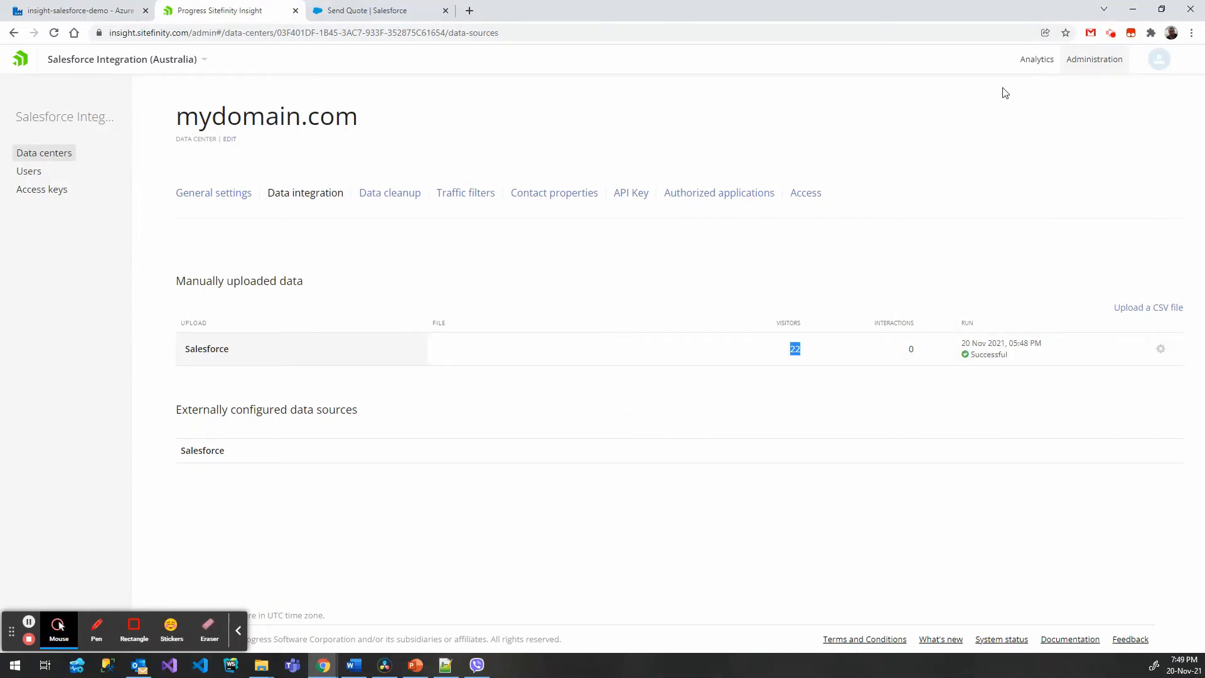
# Browse the contacts in the mydomain.com analytics and show the full details of one imported contact.
pyautogui.click(1029, 63)
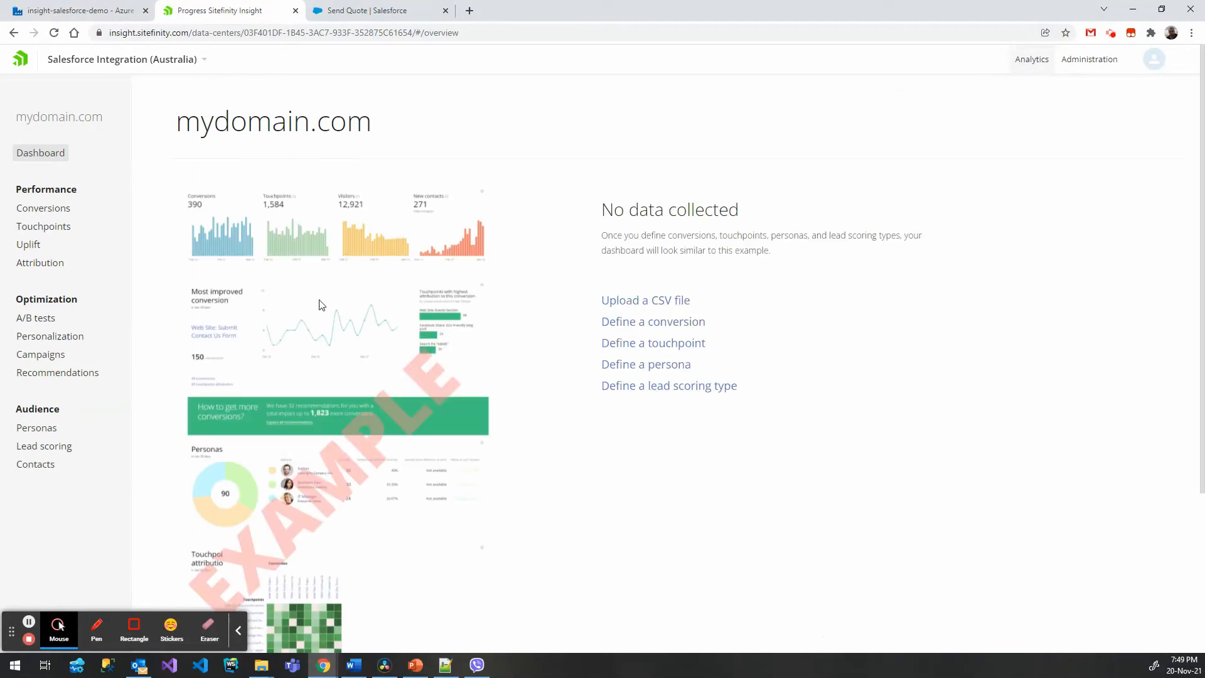
pyautogui.click(47, 465)
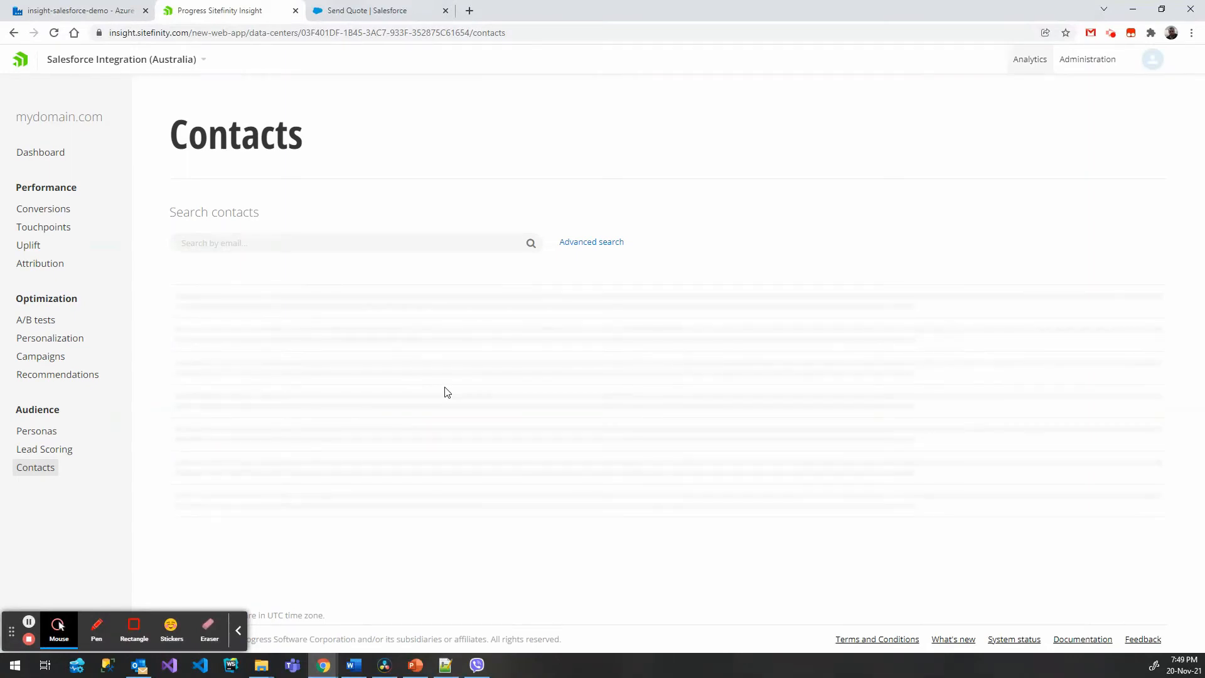
pyautogui.scroll(-5, 284, 458)
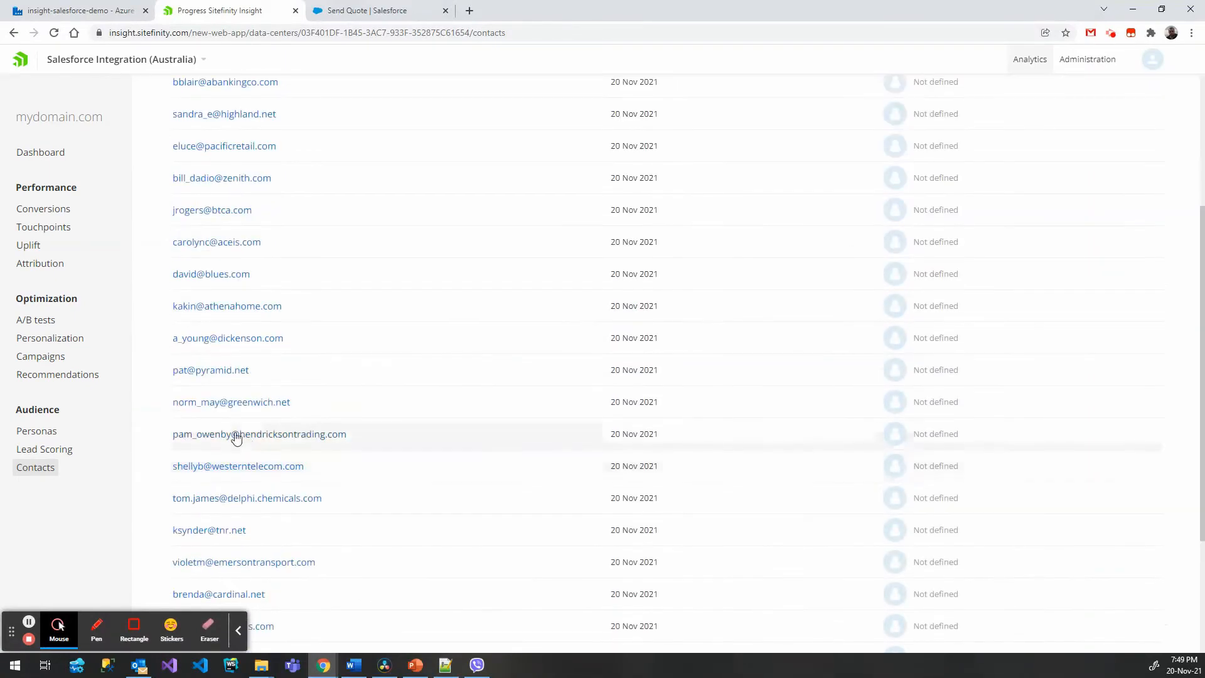
pyautogui.click(216, 406)
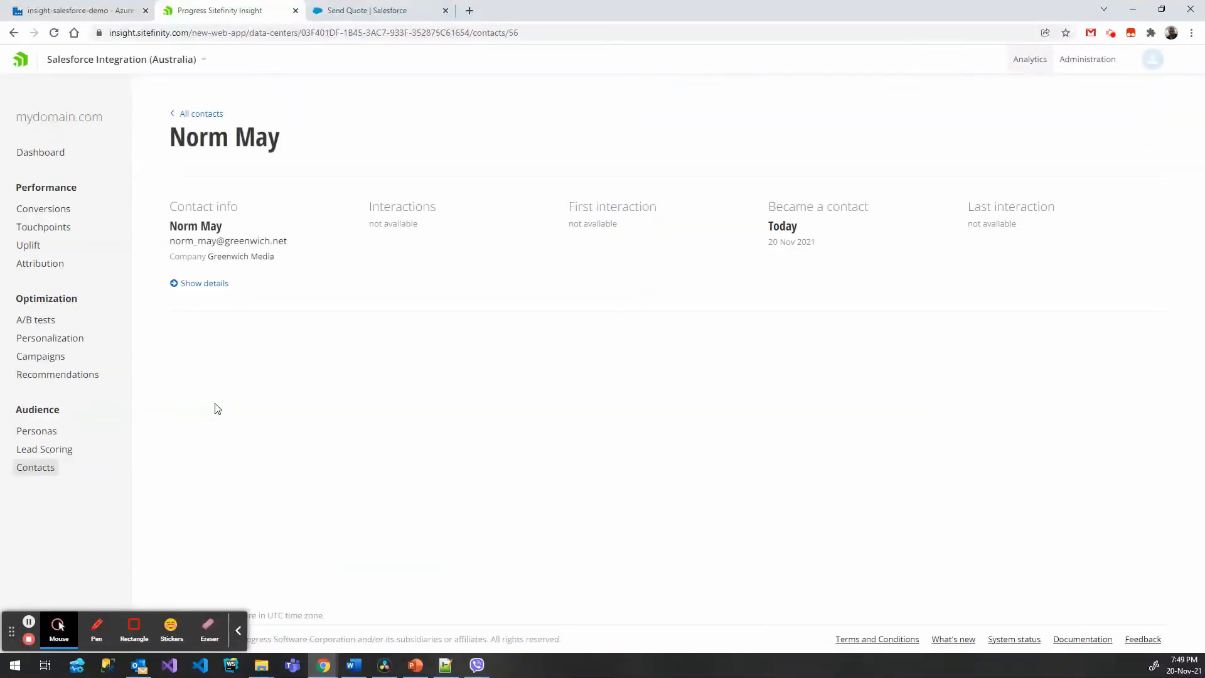
pyautogui.click(204, 283)
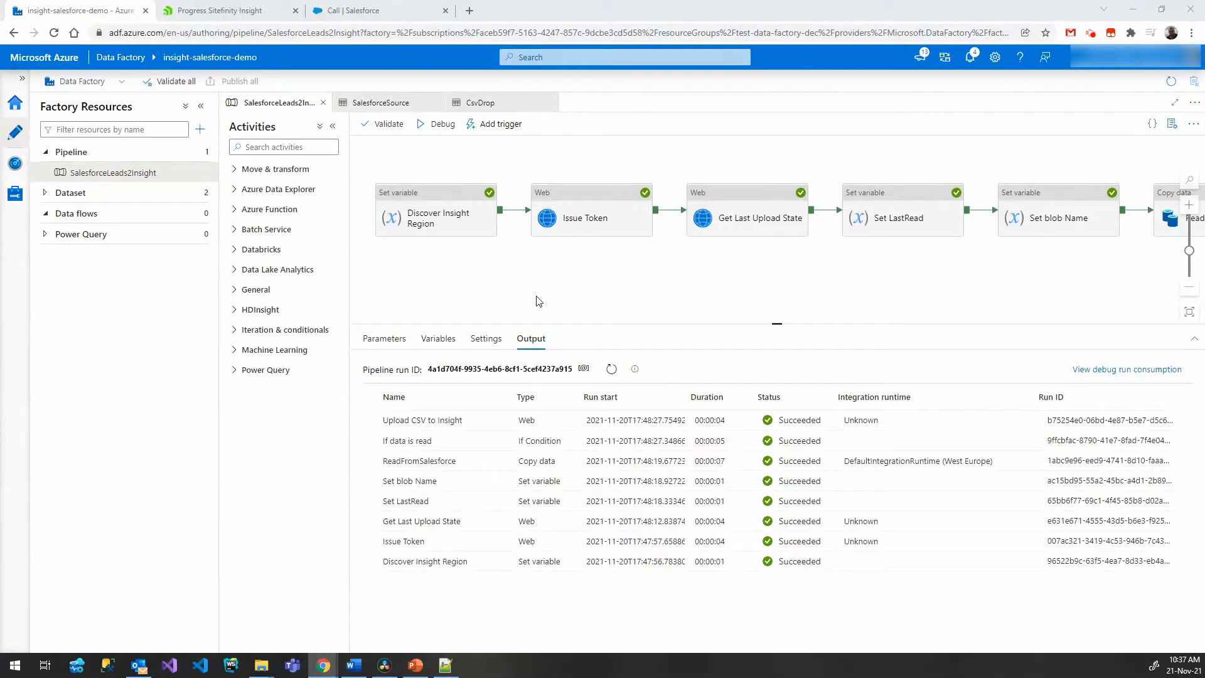
# Clone the SalesforceLeads2Insight pipeline in Azure Data Factory and name the copy SalesforceLeadsActivities2Insight.
pyautogui.click(210, 173)
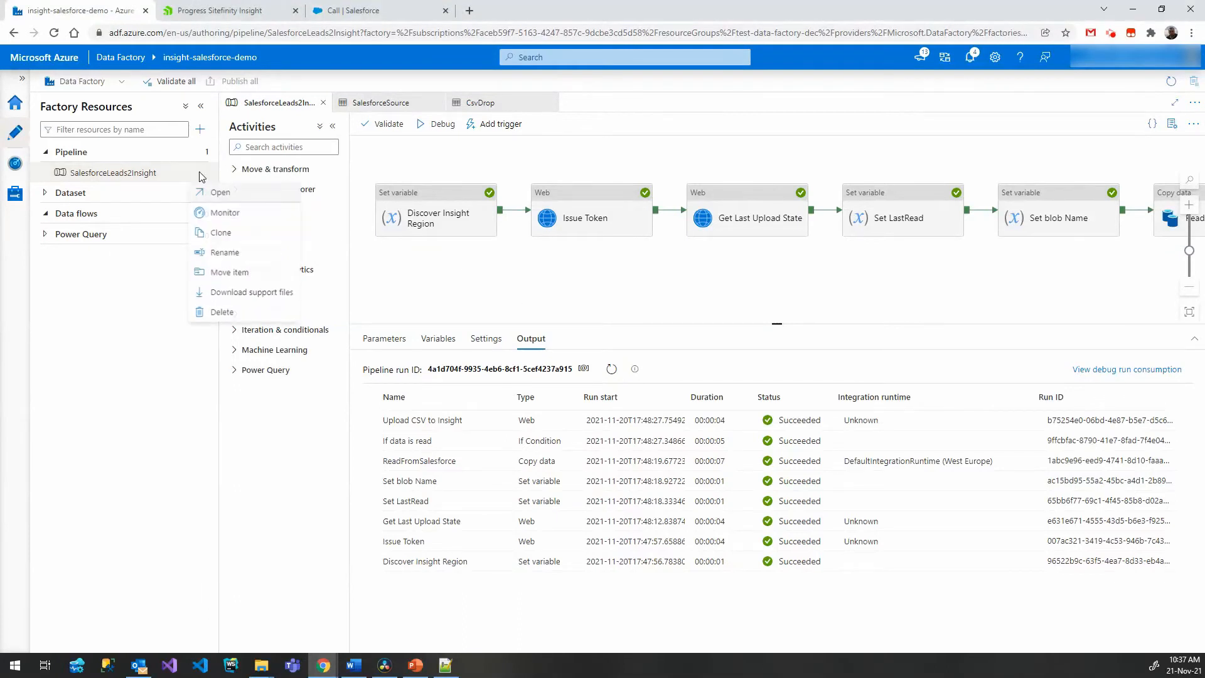
pyautogui.click(238, 234)
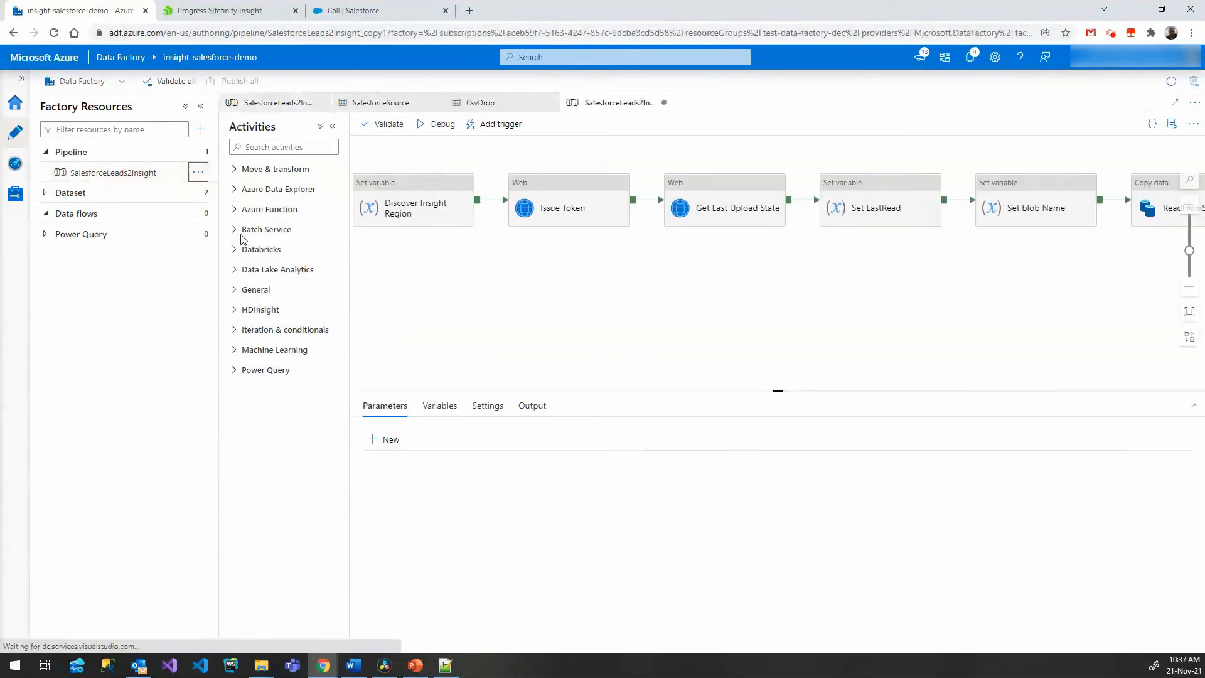
pyautogui.click(1140, 216)
pyautogui.press('BackSpace')
pyautogui.press('BackSpace')
pyautogui.press('BackSpace')
pyautogui.press('BackSpace')
pyautogui.press('BackSpace')
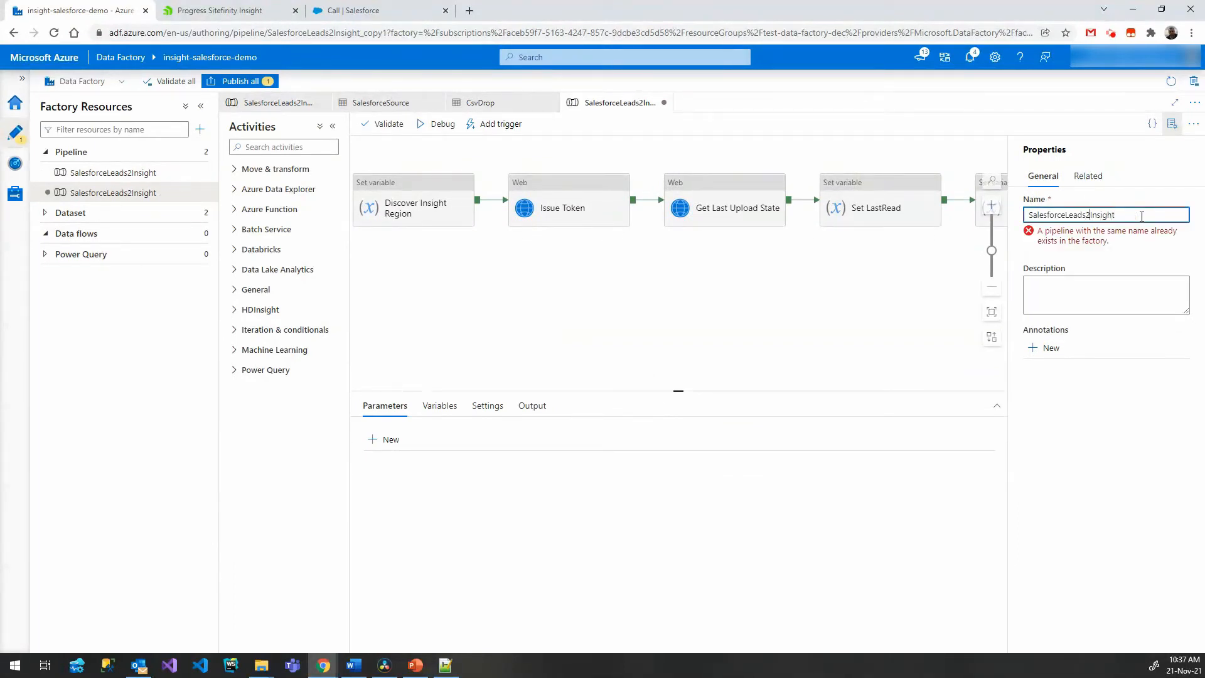
pyautogui.write('Activities')
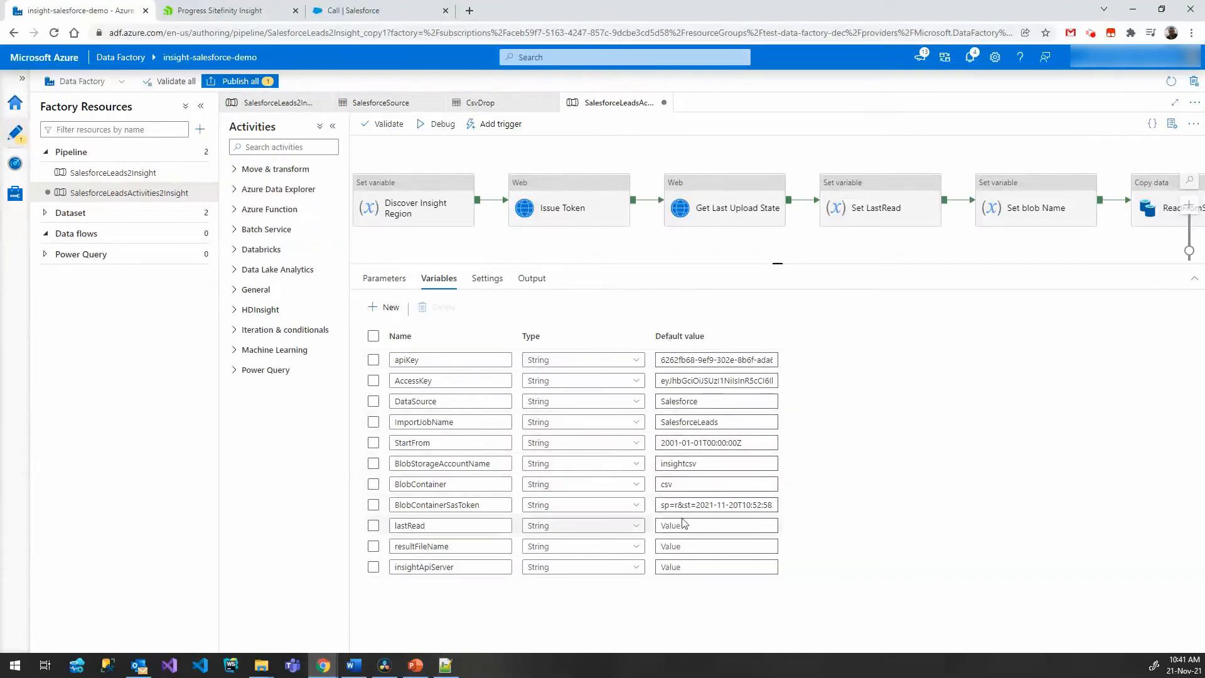
# Check the cloned pipeline's DataSource variable and set ImportJobName's default value to SalesforceLeadActivities.
pyautogui.doubleClick(698, 404)
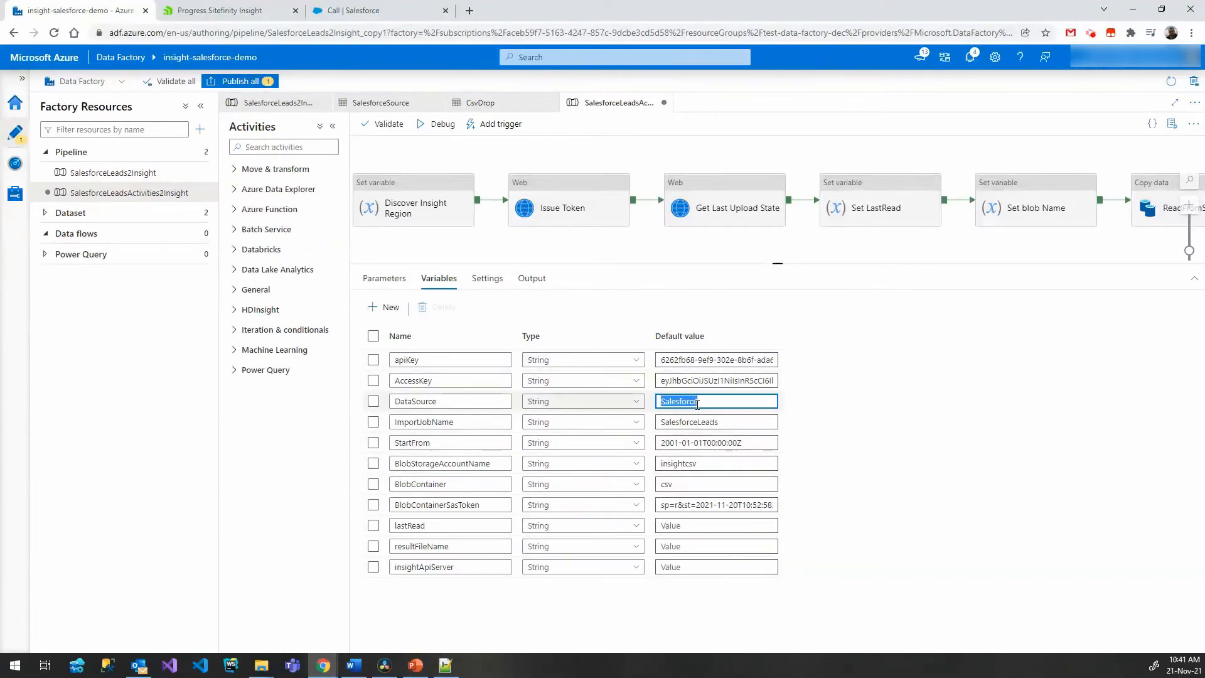
pyautogui.click(728, 417)
pyautogui.press('BackSpace')
pyautogui.write('Activities')
pyautogui.click(819, 432)
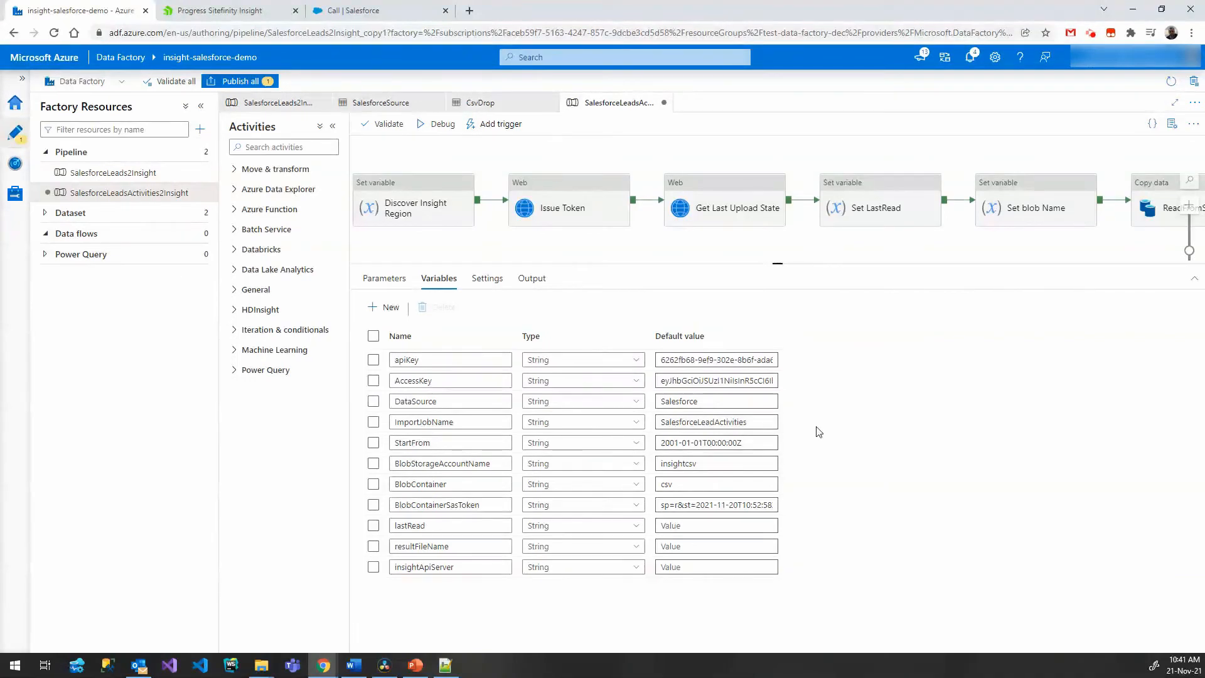
pyautogui.doubleClick(716, 422)
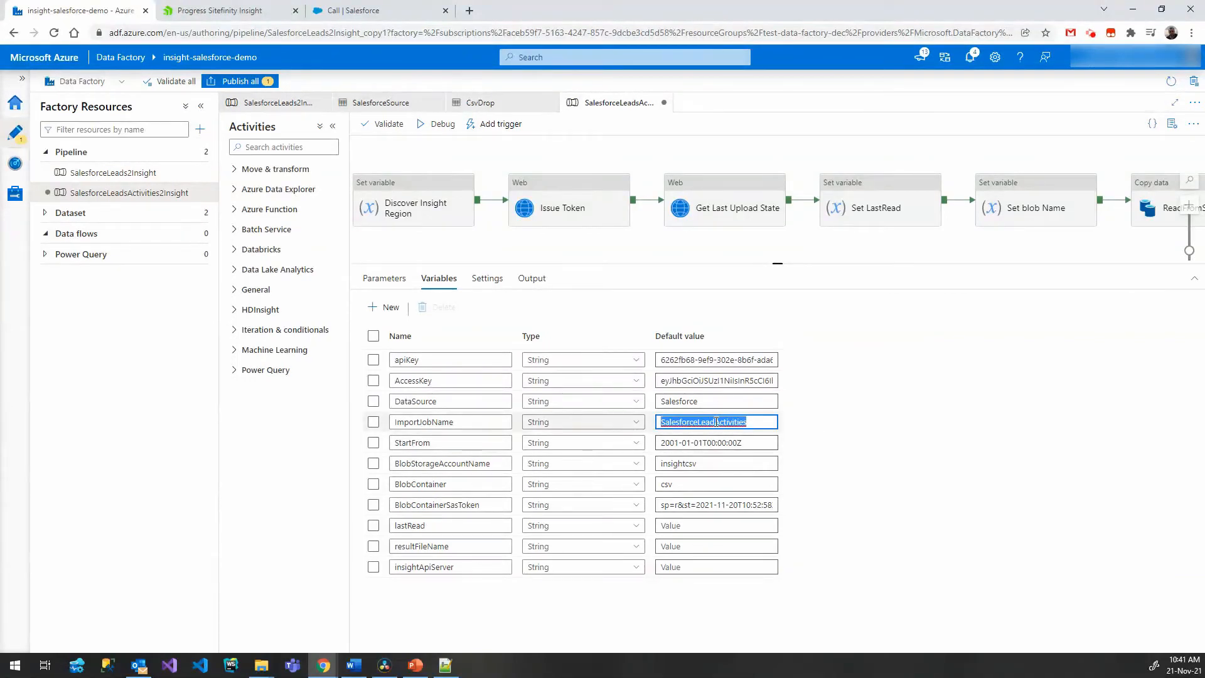
# Replace ReadFromSalesforce's source query with SELECT CreatedDate, WhoId, Subject, Description FROM Task WHERE CreatedDate > @{formatDateTime(variables('lastRead'), 'yyyy-MM-ddTHH:mm:ssZ')}.
pyautogui.moveTo(990, 247); pyautogui.dragTo(760, 268)
pyautogui.click(929, 239)
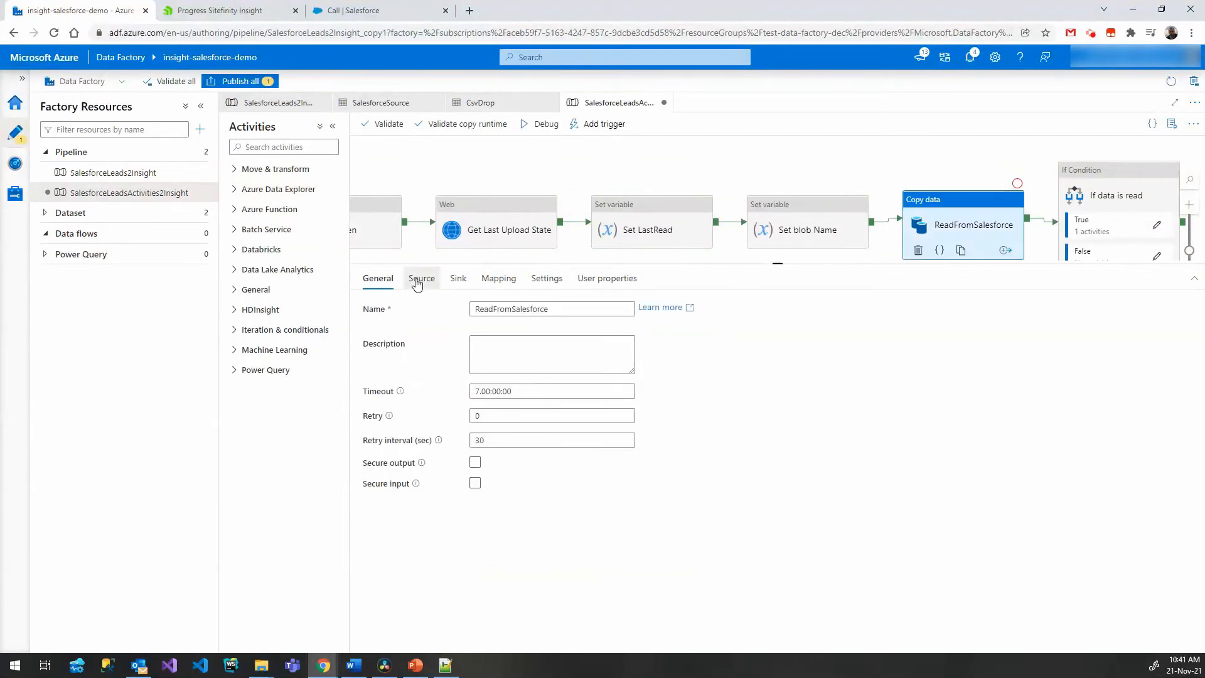
pyautogui.click(421, 278)
pyautogui.click(475, 359)
pyautogui.hotkey('ctrl', 'a')
pyautogui.write("SELECT CreatedDate, WhoId, Subject, Description FROM Task WHERE CreatedDate > @{formatDateTime(variables('lastRead'), 'yyyy-MM-ddTHH:mm:ssZ')}")
# Examine the Task query's object name, its CreatedDate filter and the selected CreatedDate, WhoId, Subject and Description fields.
pyautogui.doubleClick(1039, 108)
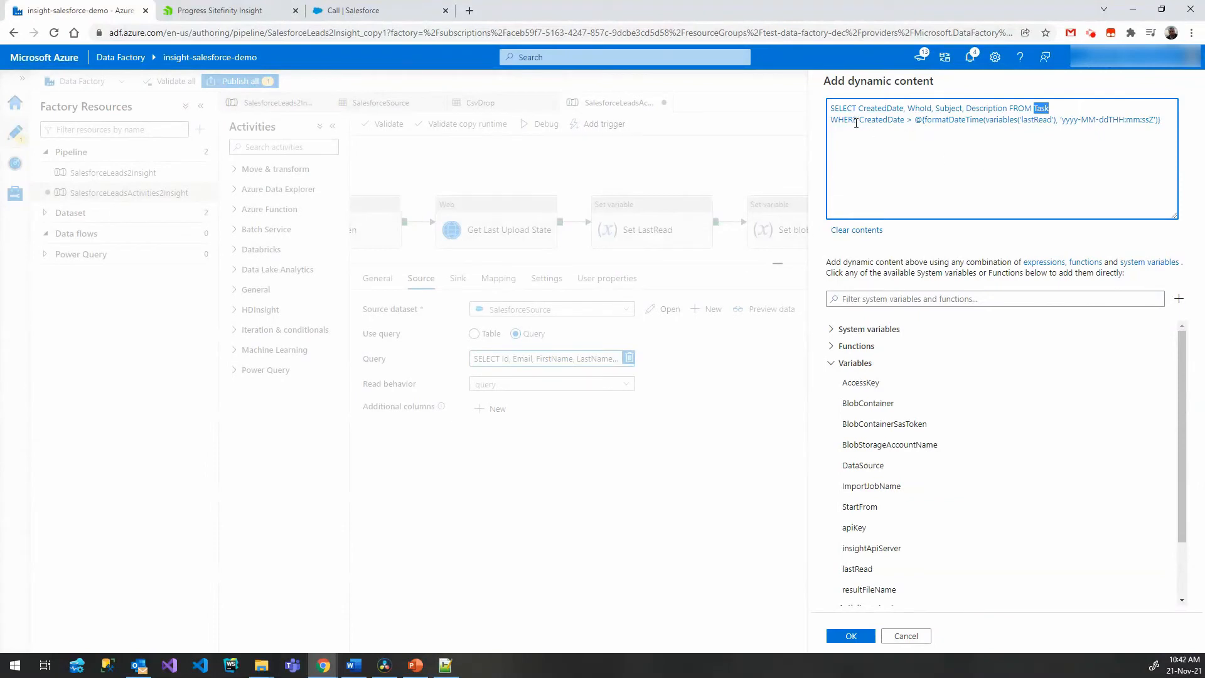
pyautogui.moveTo(860, 119); pyautogui.dragTo(1169, 123)
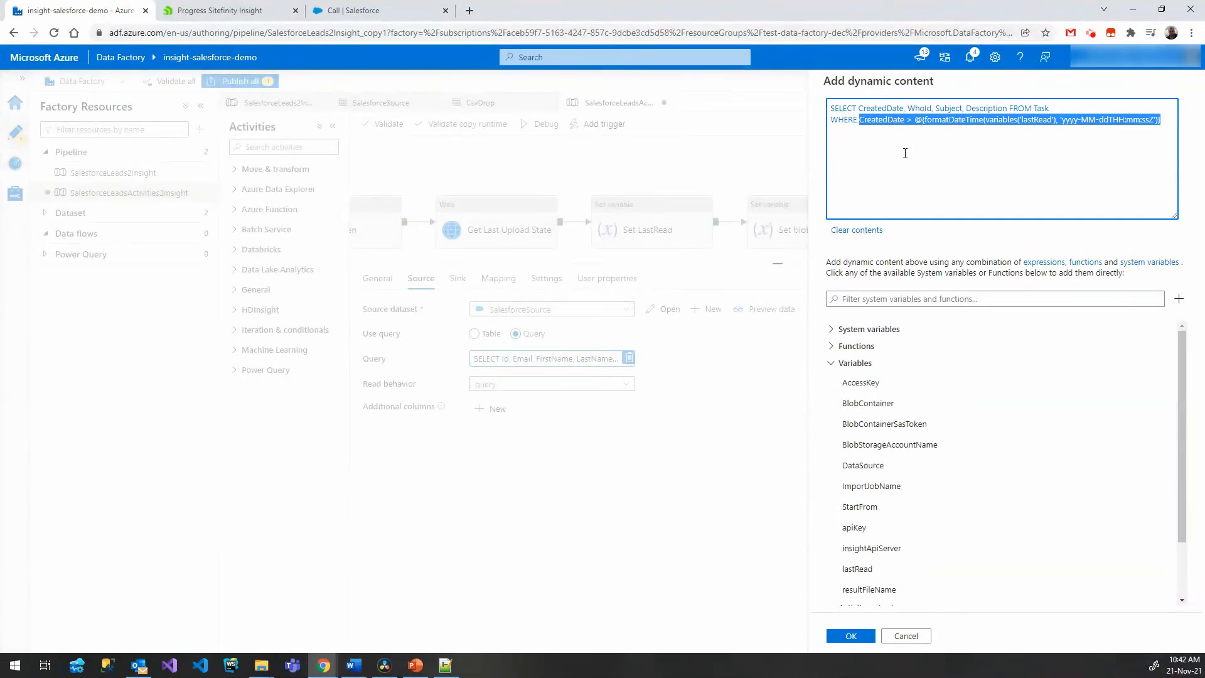
pyautogui.doubleClick(891, 120)
pyautogui.doubleClick(883, 109)
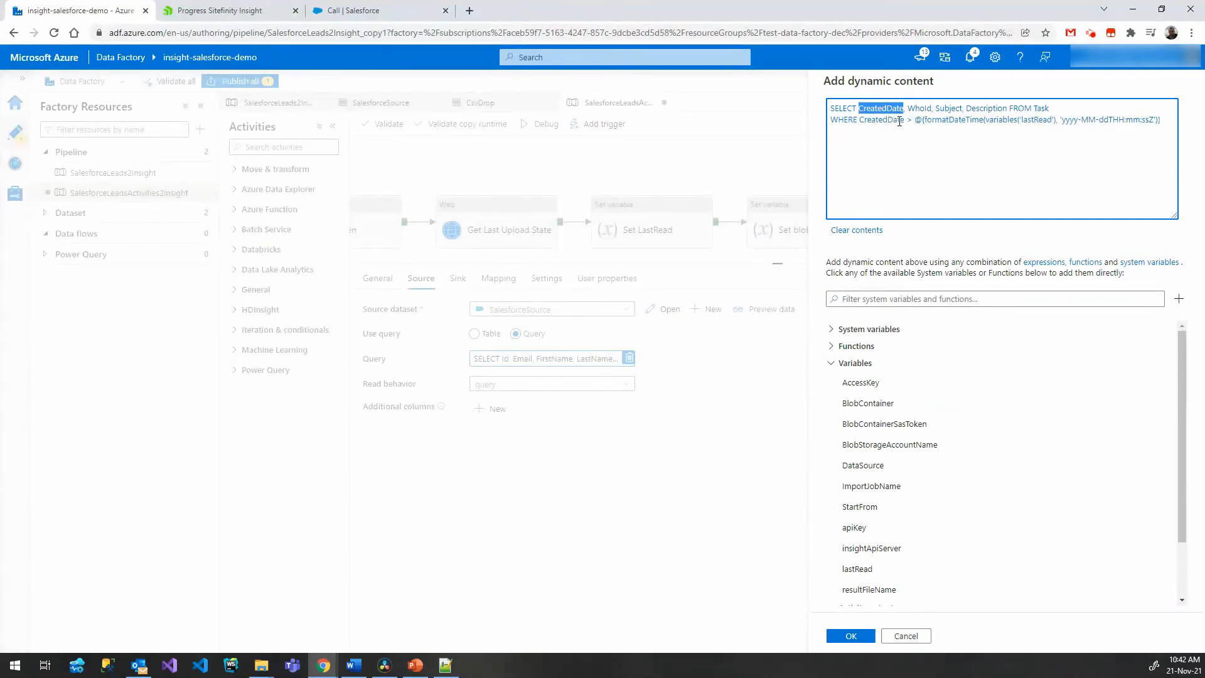
pyautogui.doubleClick(919, 109)
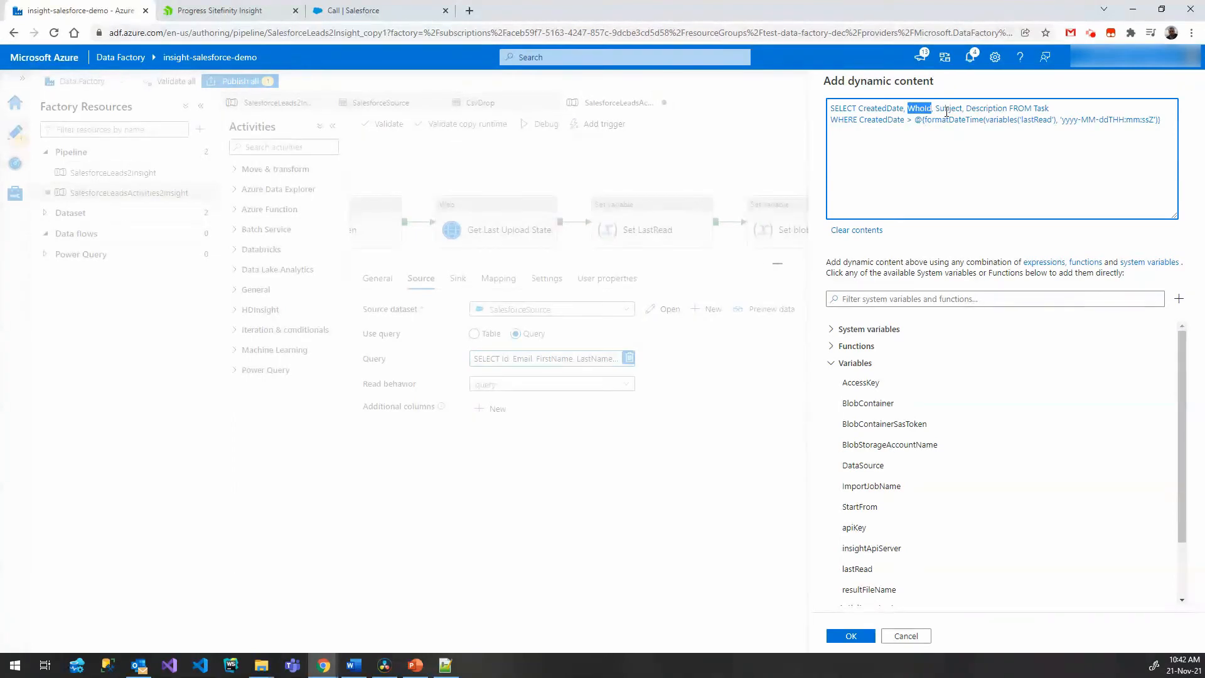
pyautogui.doubleClick(947, 109)
pyautogui.doubleClick(977, 109)
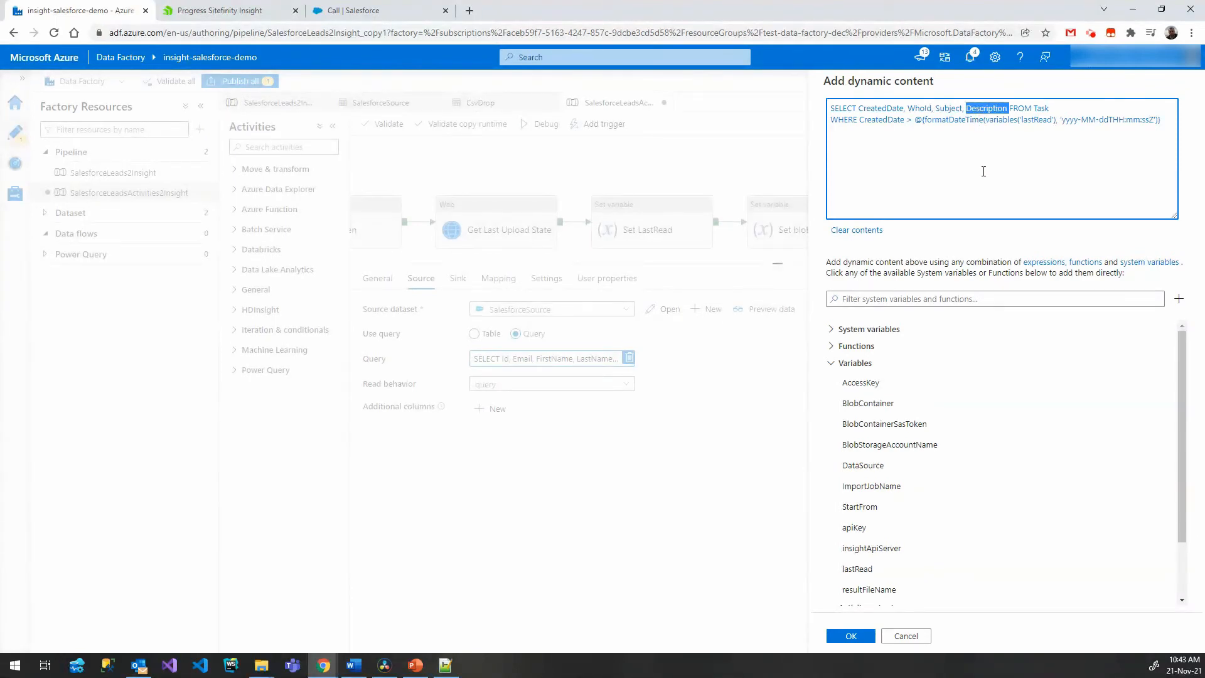
# Switch to the Salesforce call task, examine its created date, subject and comments, and leave the record without saving.
pyautogui.click(395, 11)
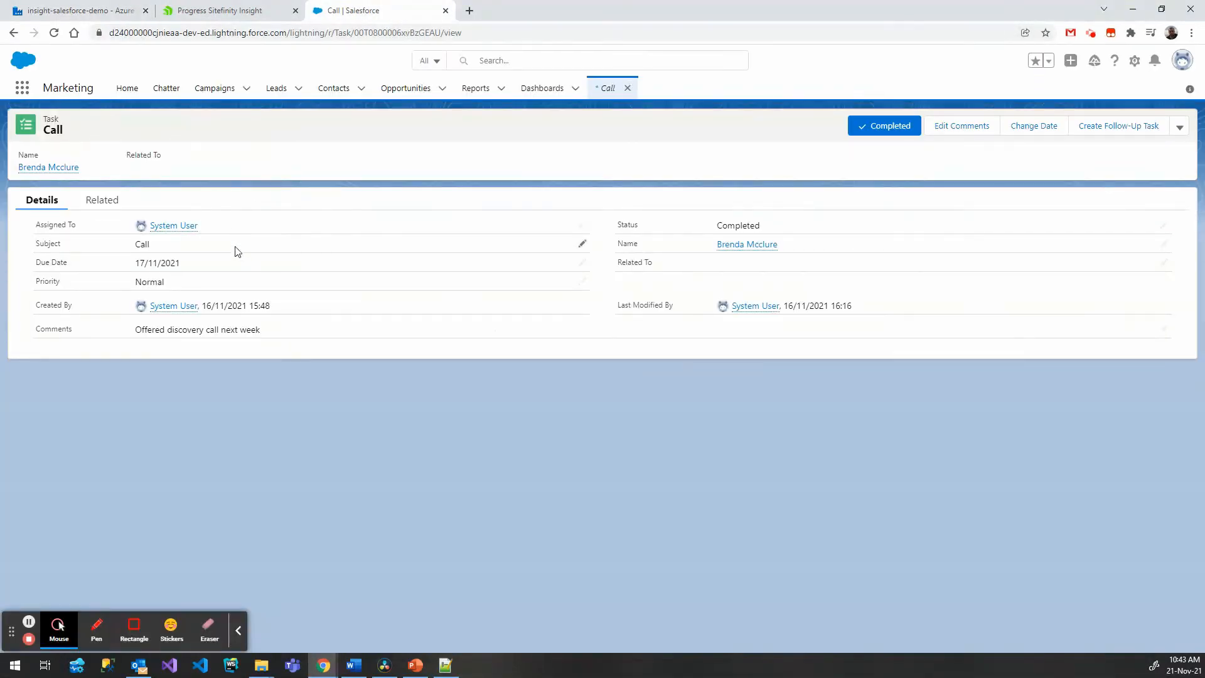
pyautogui.moveTo(202, 308); pyautogui.dragTo(282, 315)
pyautogui.doubleClick(145, 245)
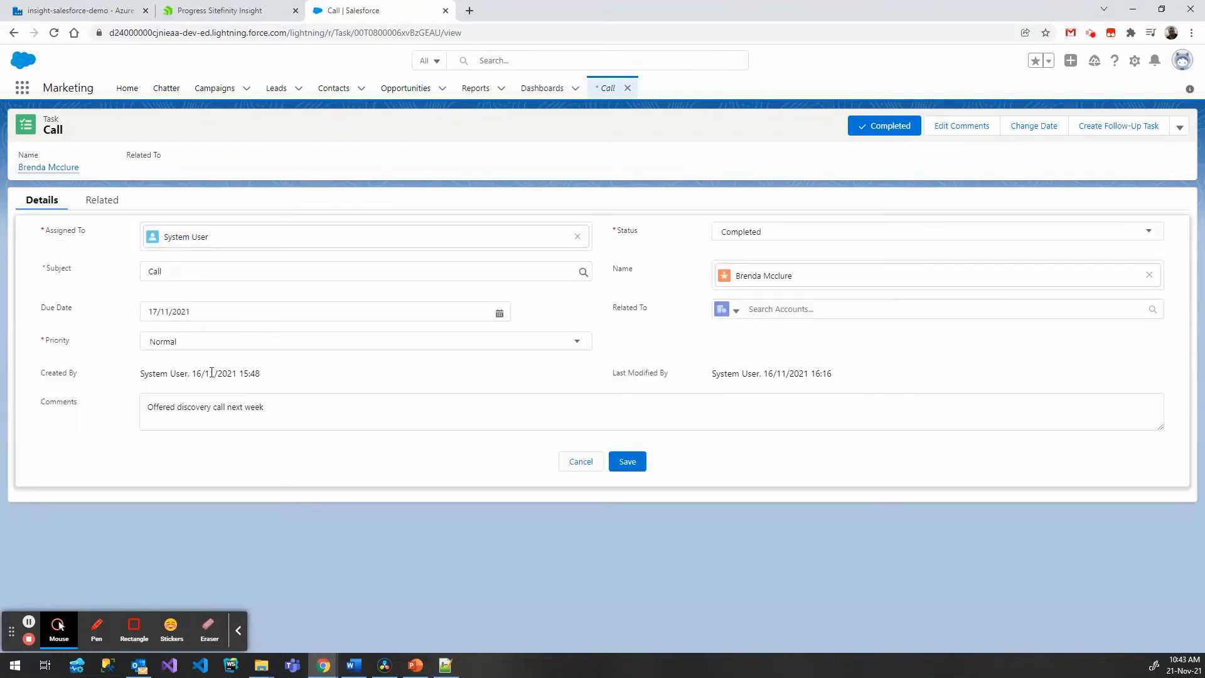
pyautogui.click(54, 407)
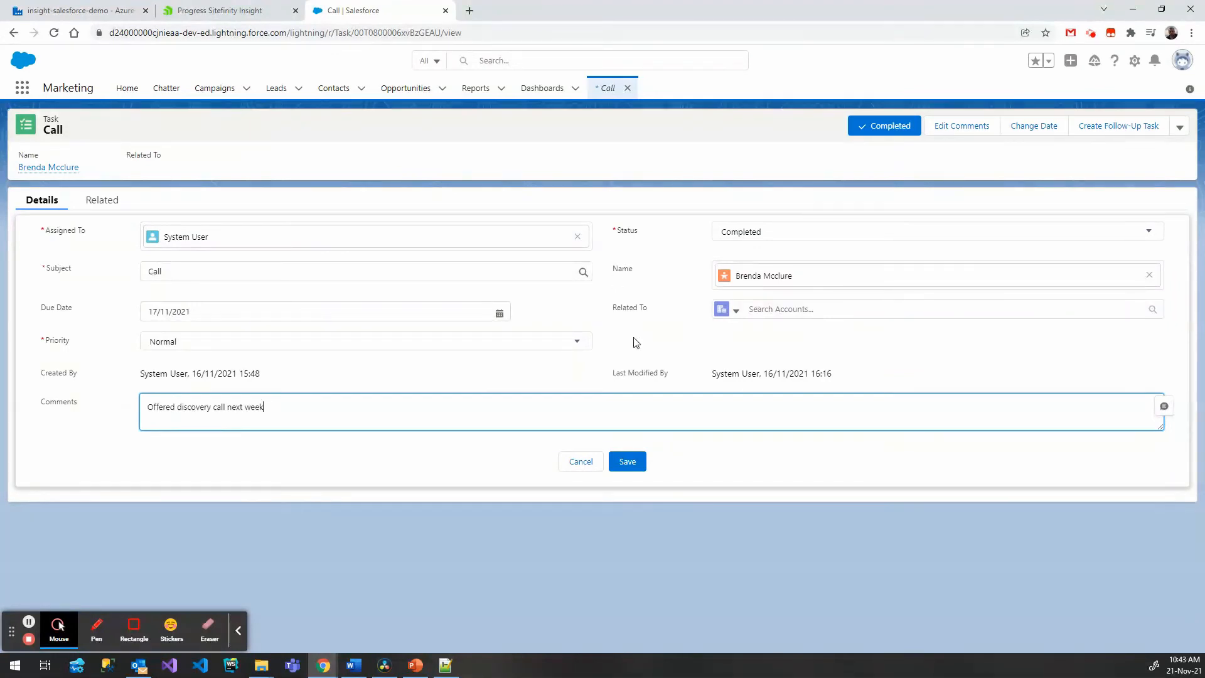
pyautogui.click(589, 459)
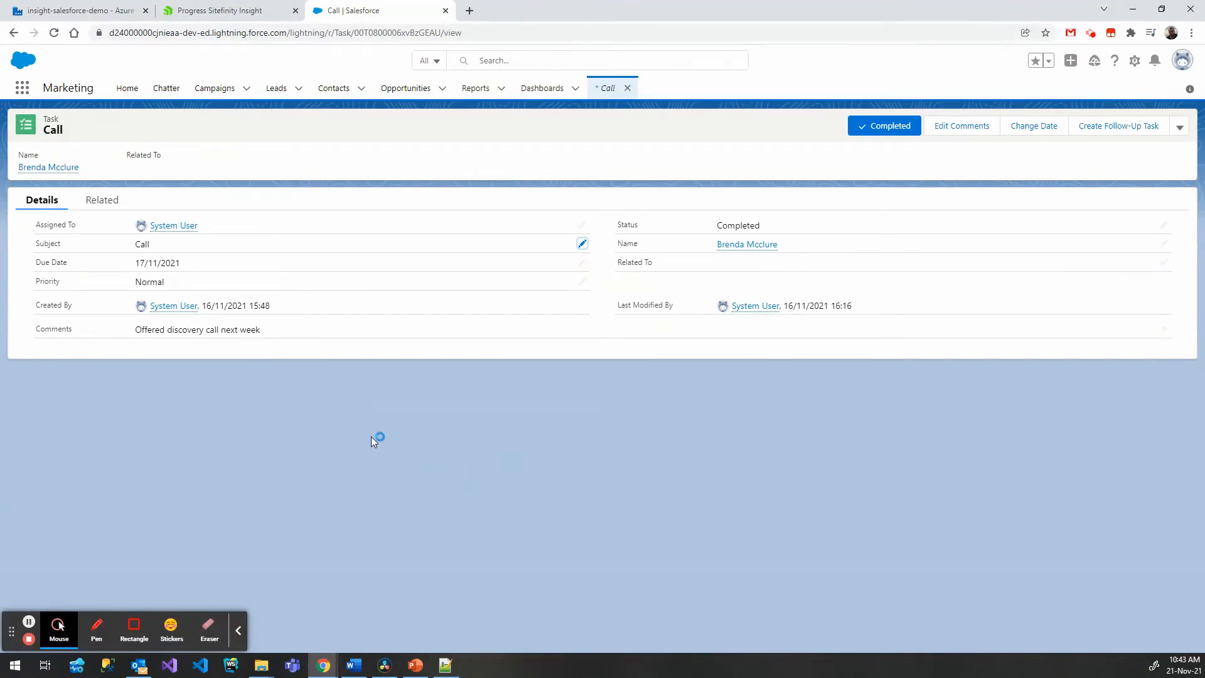
# Return to Azure Data Factory, cancel the query editor and preview the data of the SalesforceSource dataset's Task object.
pyautogui.click(114, 15)
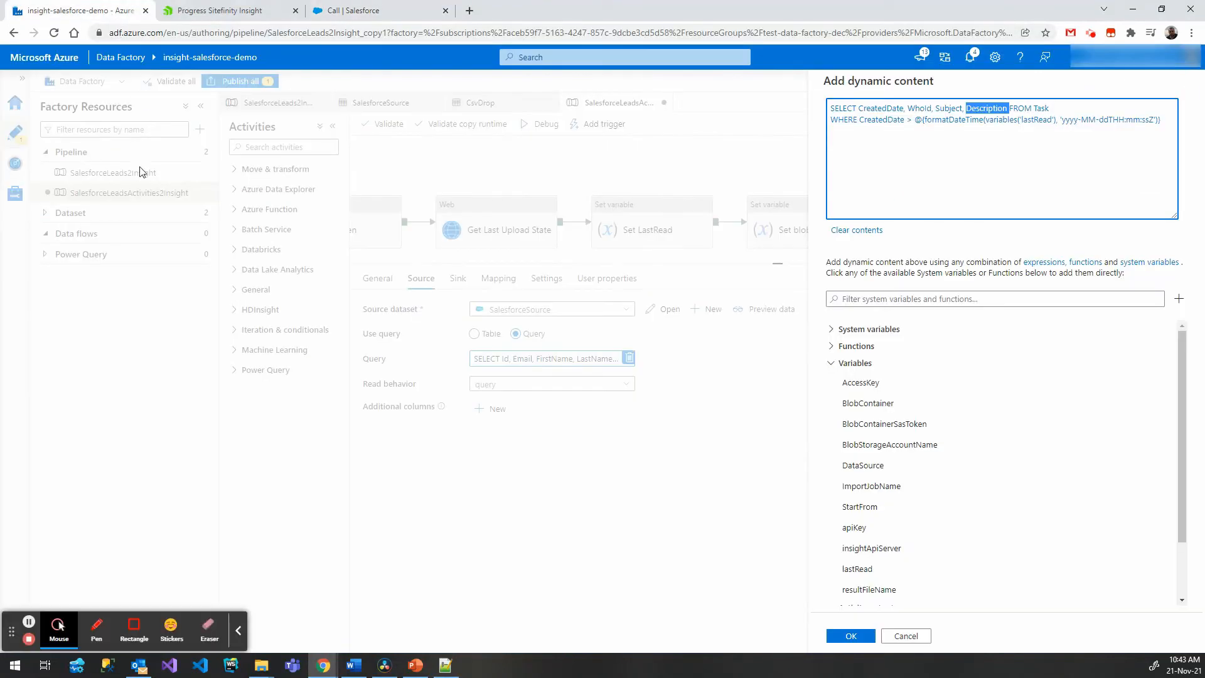
pyautogui.click(913, 636)
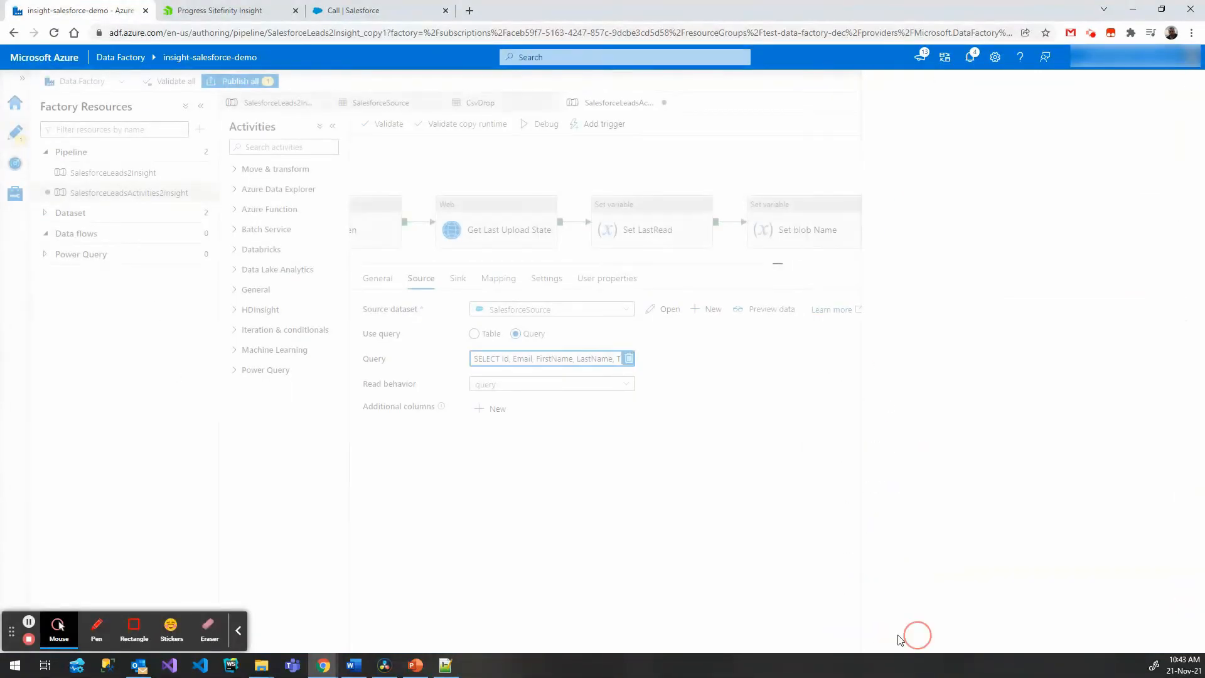
pyautogui.click(46, 234)
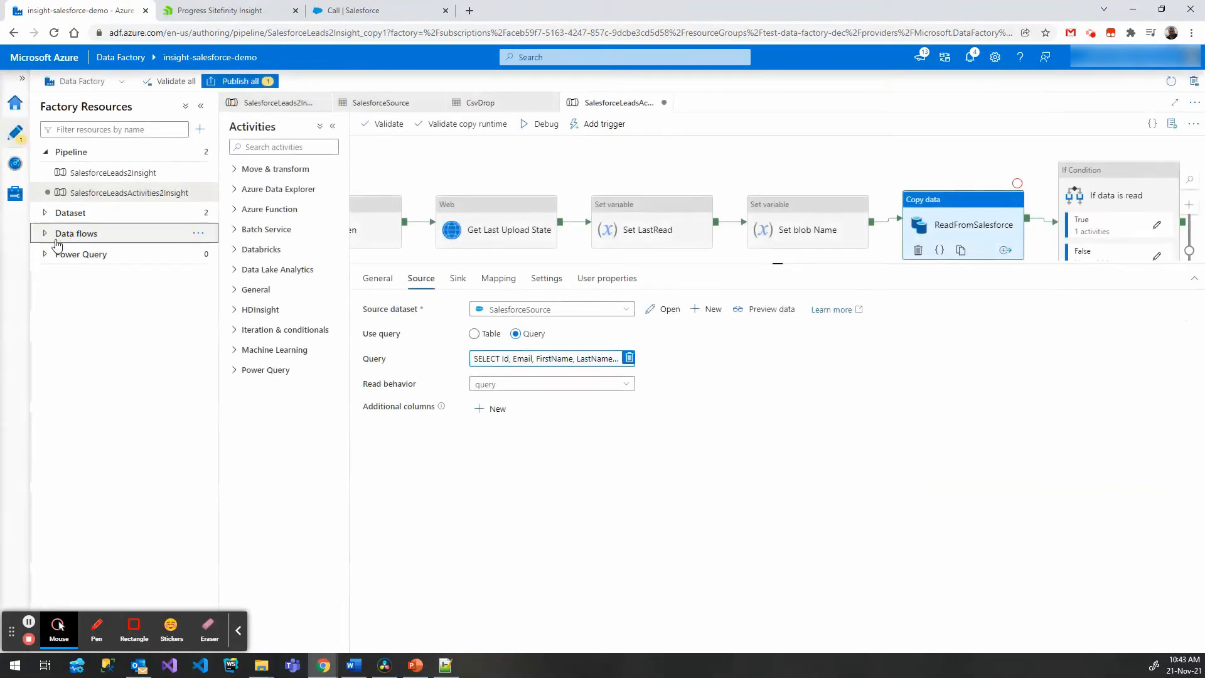
pyautogui.click(45, 213)
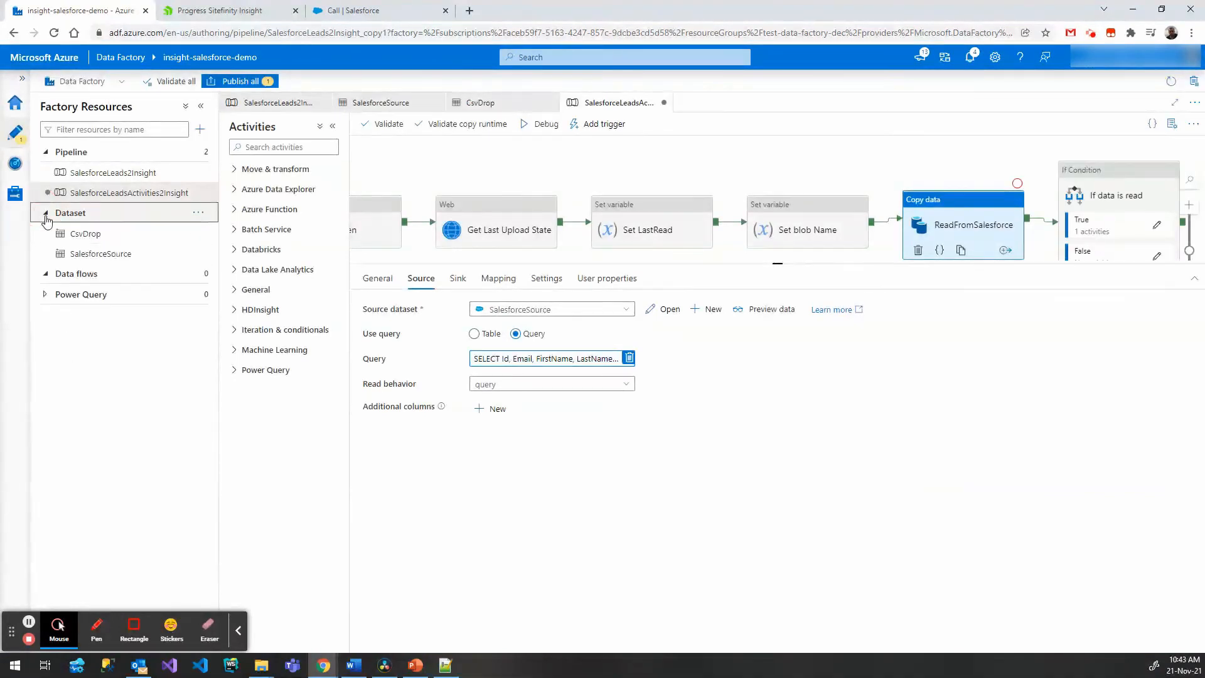
pyautogui.click(129, 258)
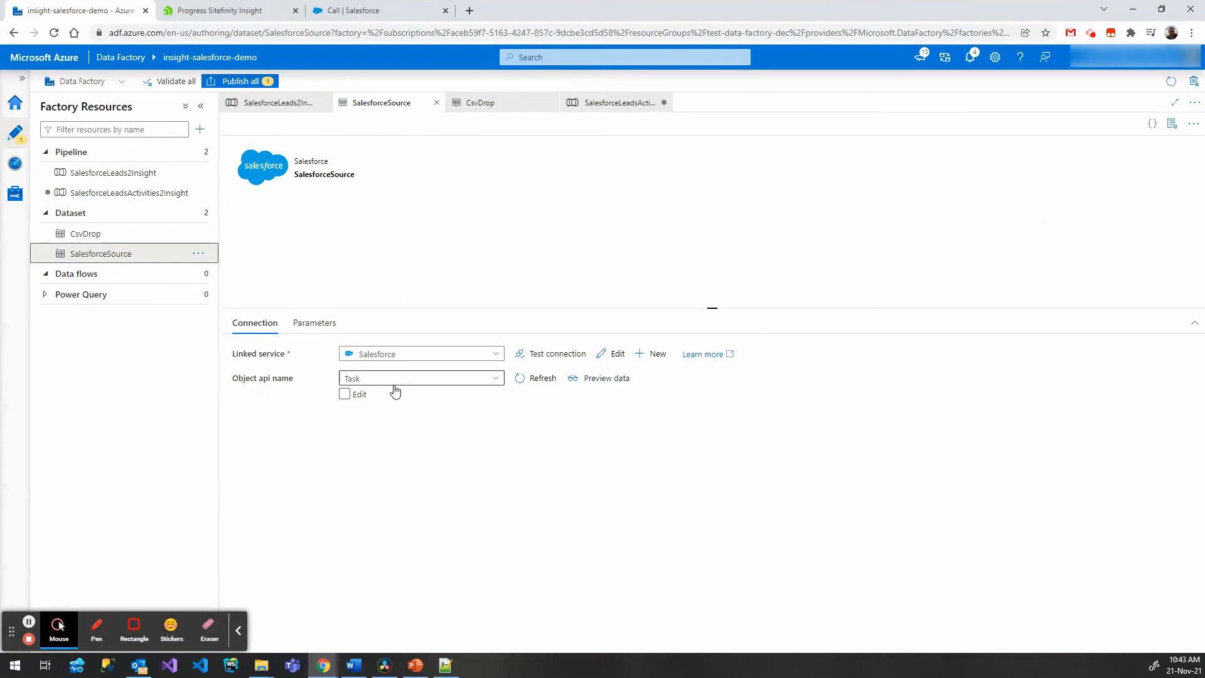
pyautogui.click(581, 379)
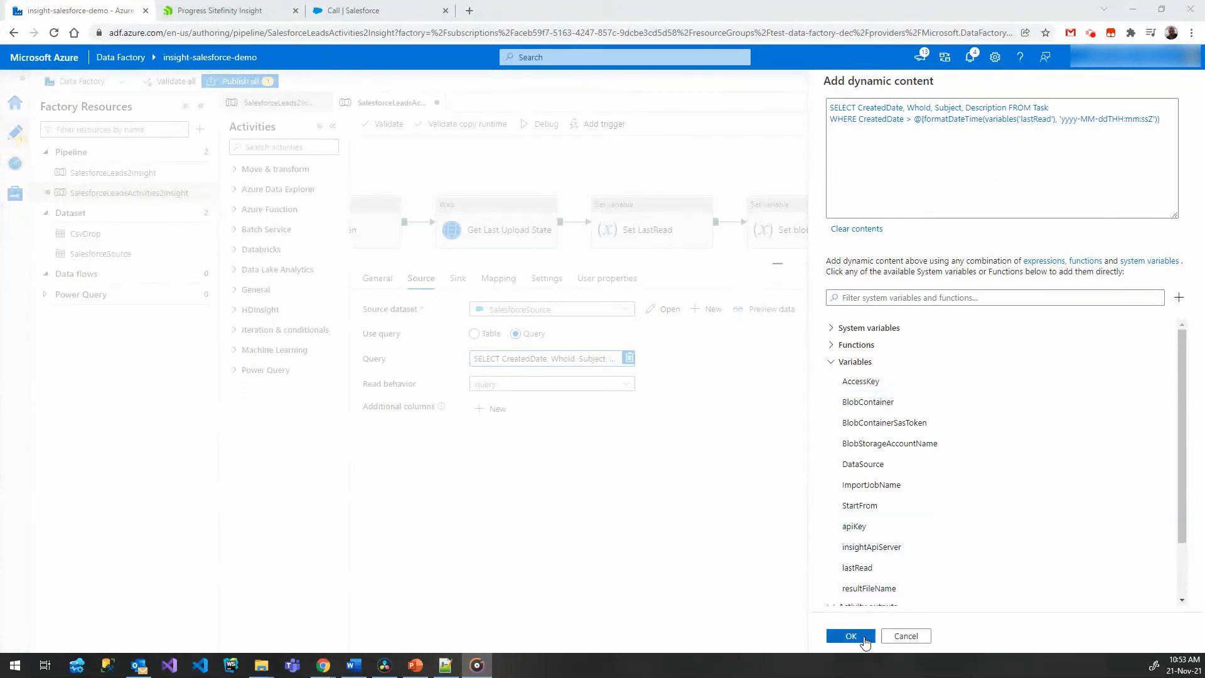
# Apply the Task query to ReadFromSalesforce and set WhoId as the source column mapped to UniqueId.
pyautogui.click(865, 638)
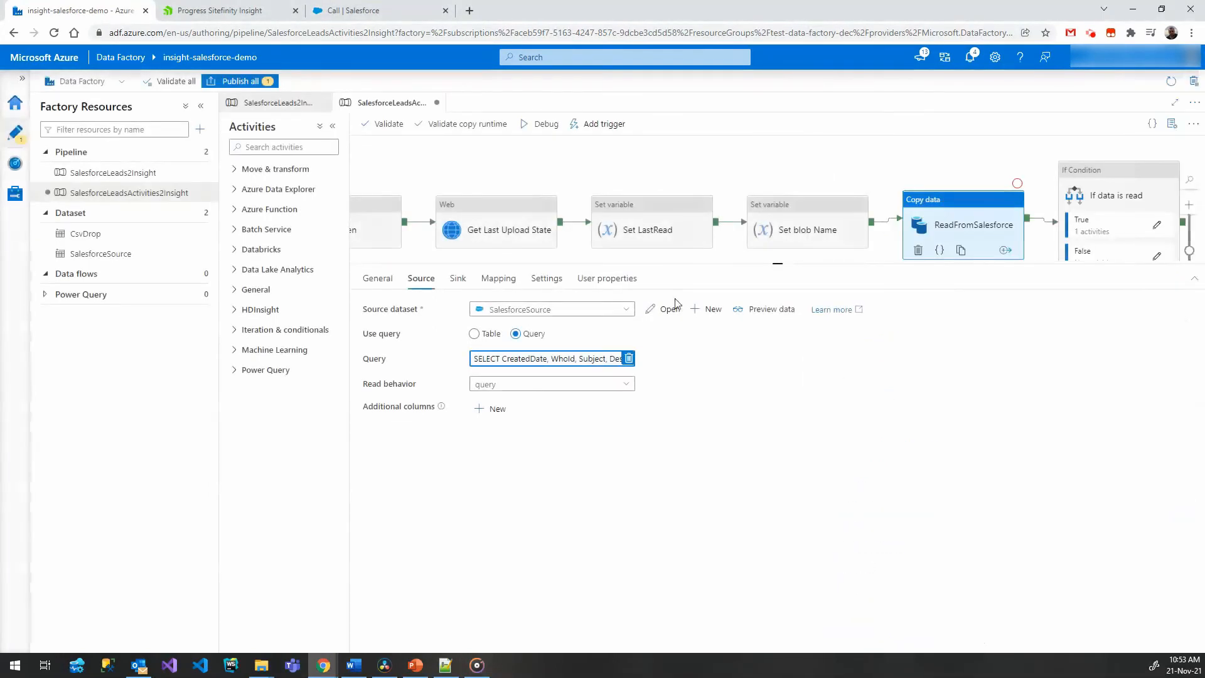
pyautogui.click(498, 281)
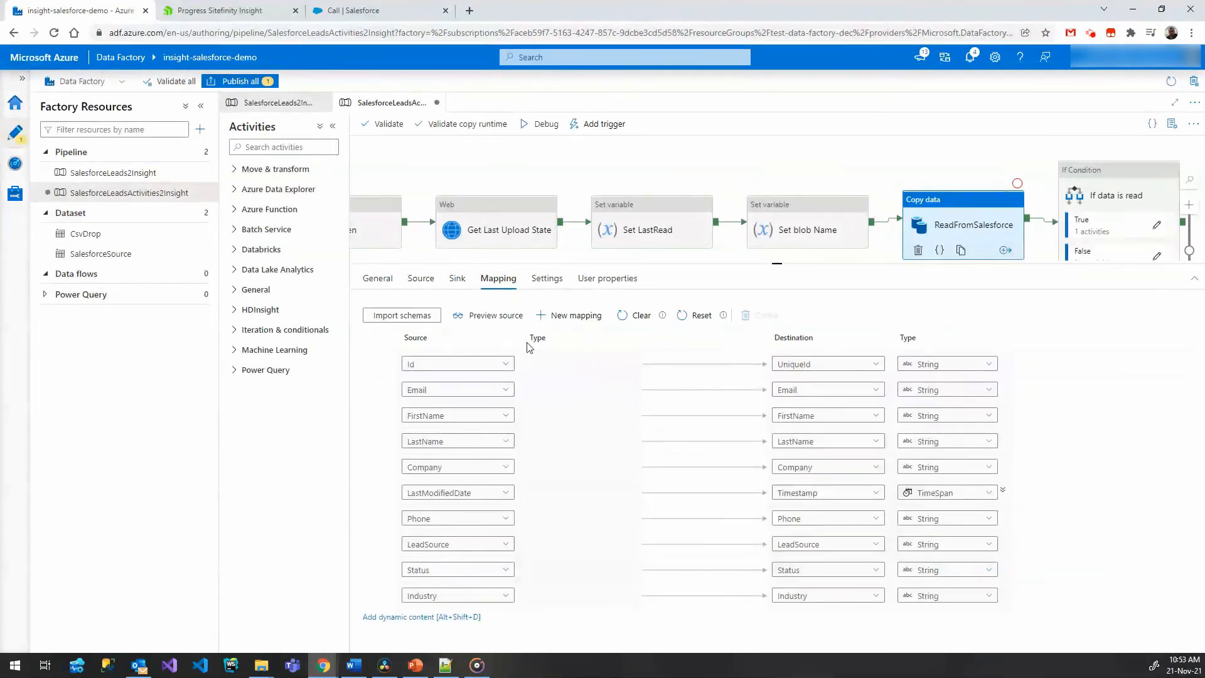
pyautogui.click(427, 364)
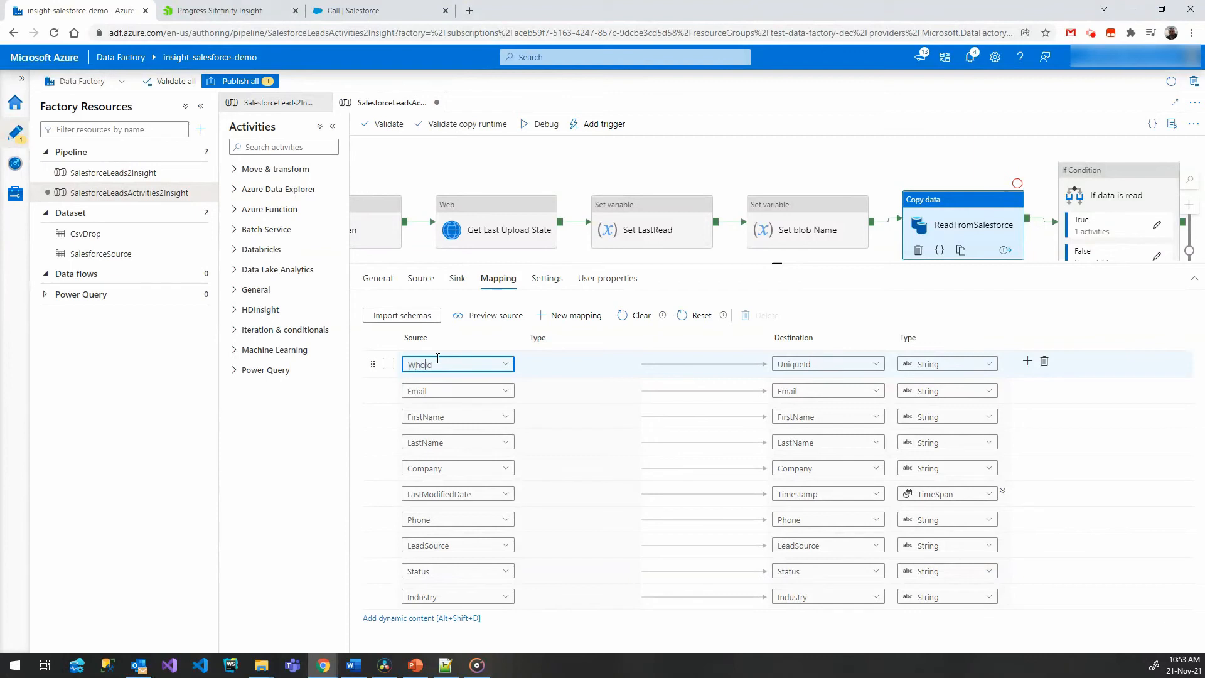
# Delete the Email, FirstName, LastName and Company rows from ReadFromSalesforce's column mapping.
pyautogui.click(388, 421)
pyautogui.click(388, 447)
pyautogui.click(388, 473)
pyautogui.click(387, 499)
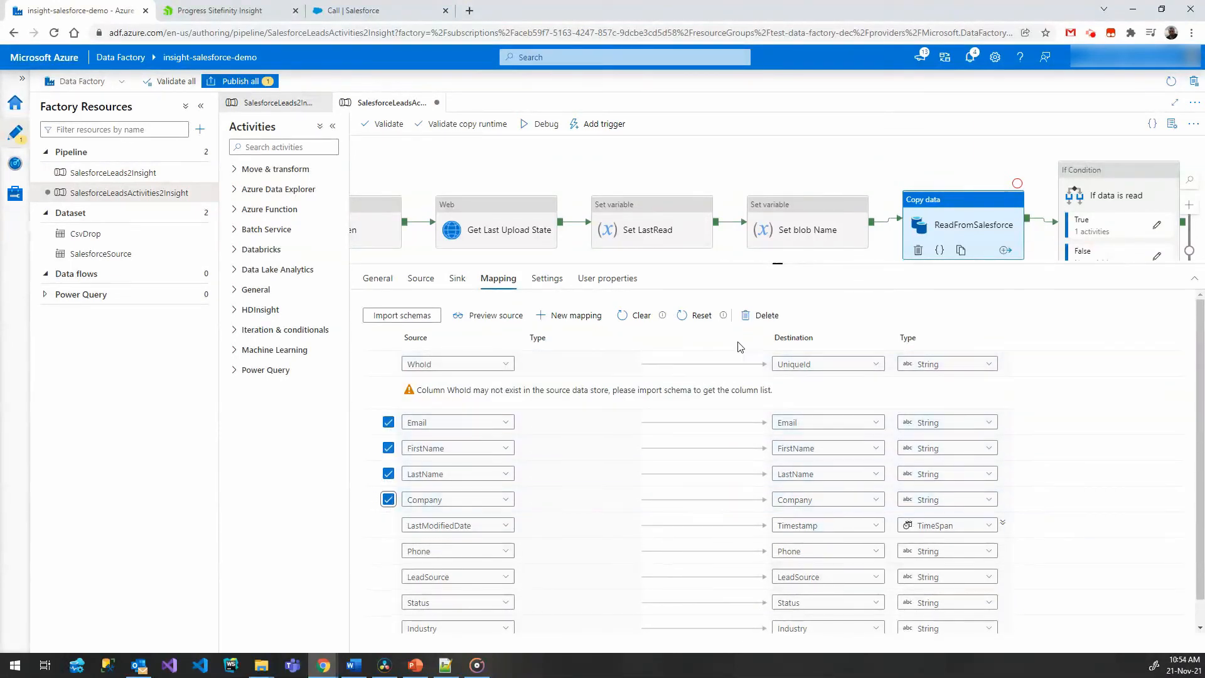
pyautogui.click(761, 314)
# Set CreatedDate as the source column mapped to Timestamp.
pyautogui.click(480, 424)
pyautogui.hotkey('ctrl', 'a')
pyautogui.write('CreatedDate')
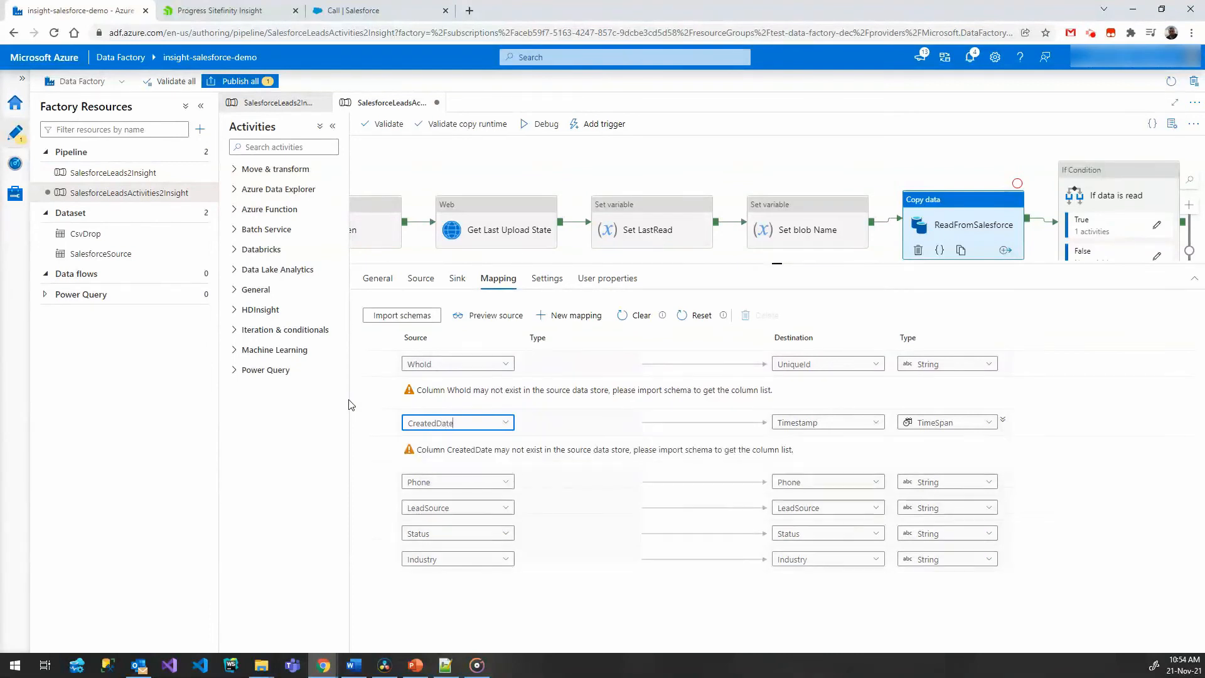
# Change the Phone mapping row so that source column Subject maps to destination Predicate.
pyautogui.click(441, 481)
pyautogui.hotkey('ctrl', 'a')
pyautogui.write('Subject')
pyautogui.click(826, 481)
pyautogui.hotkey('ctrl', 'a')
pyautogui.write('Predicate')
# Change the LeadSource mapping row so that source column Description maps to destination Object.
pyautogui.click(455, 540)
pyautogui.hotkey('ctrl', 'a')
pyautogui.write('Description')
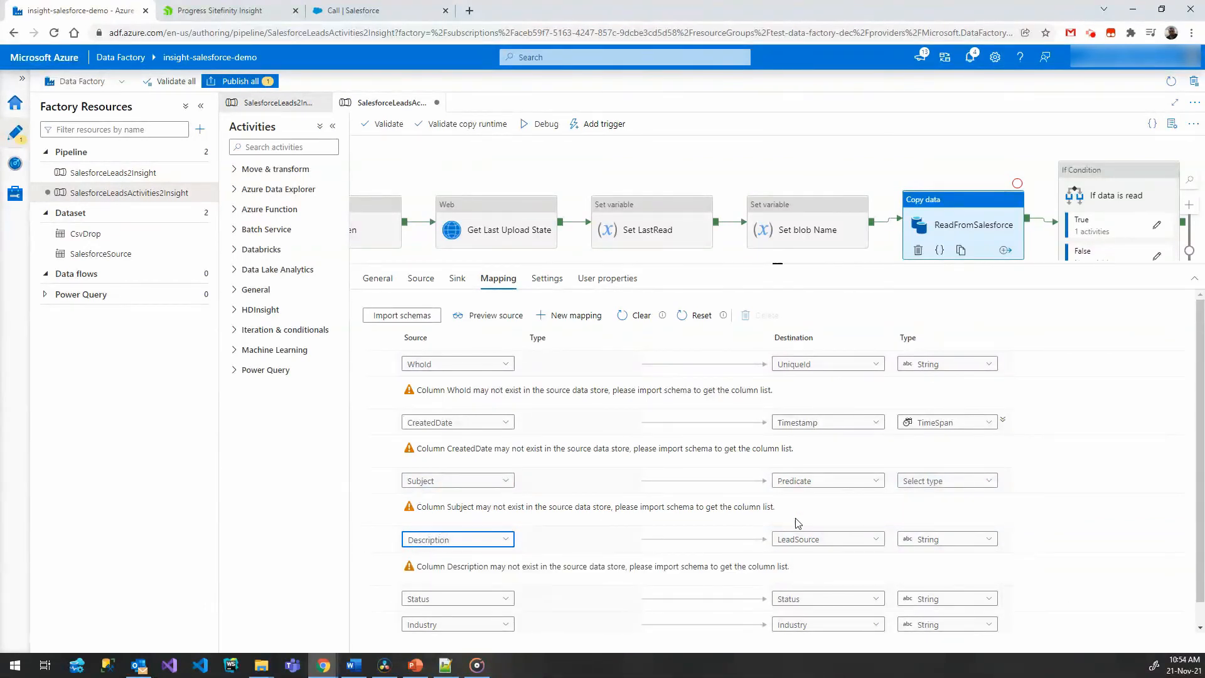
pyautogui.click(827, 533)
pyautogui.hotkey('ctrl', 'a')
pyautogui.write('Ob')
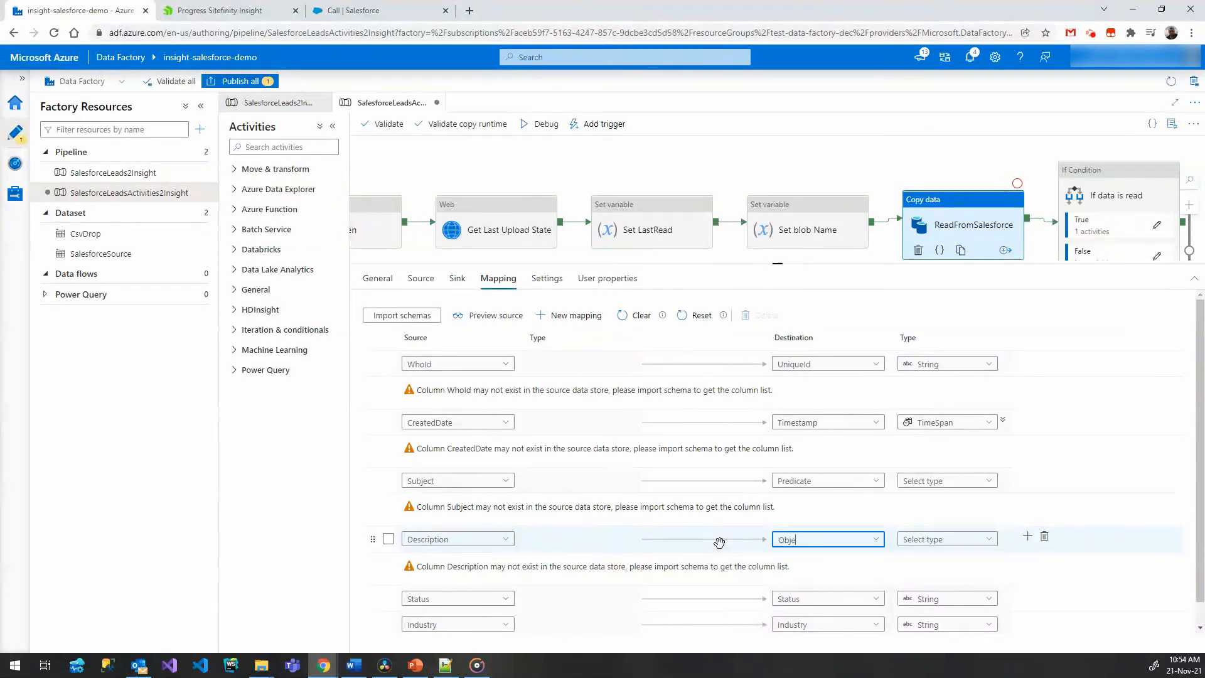
# Delete the Status and Industry rows from the column mapping.
pyautogui.click(389, 598)
pyautogui.click(389, 623)
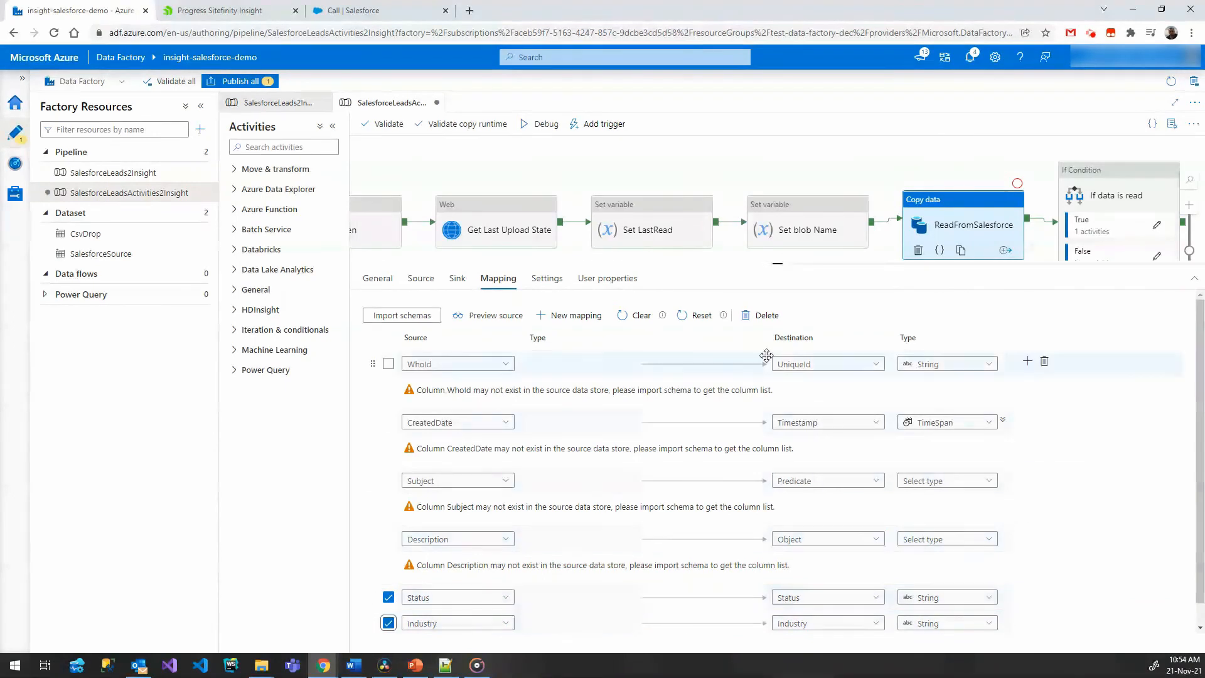
pyautogui.click(765, 315)
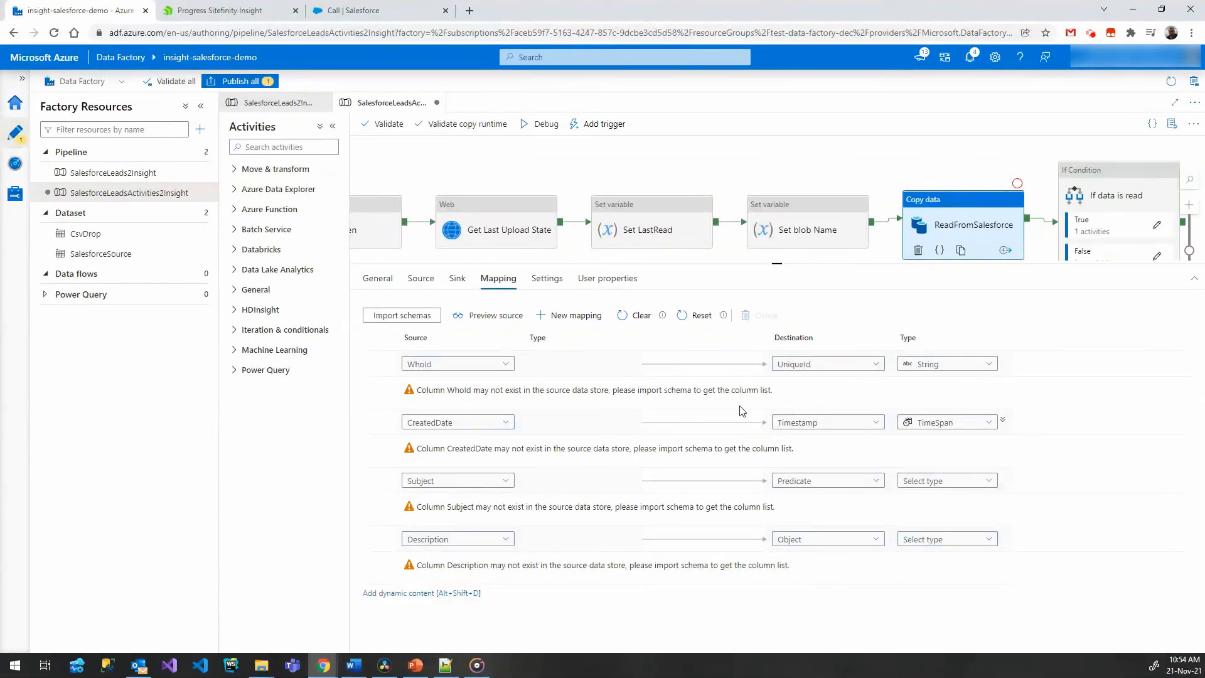
# Review the mapping's destination columns UniqueId, Timestamp, Predicate and Object, then return to the pipeline's own settings.
pyautogui.doubleClick(816, 364)
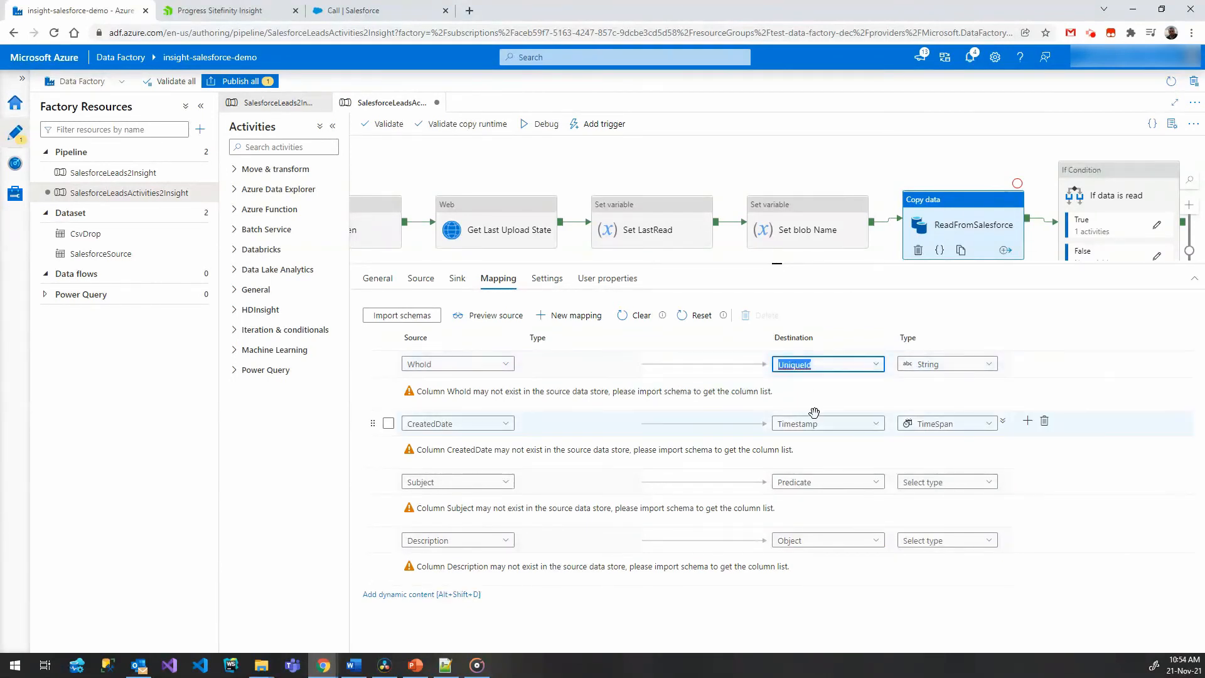
pyautogui.doubleClick(815, 423)
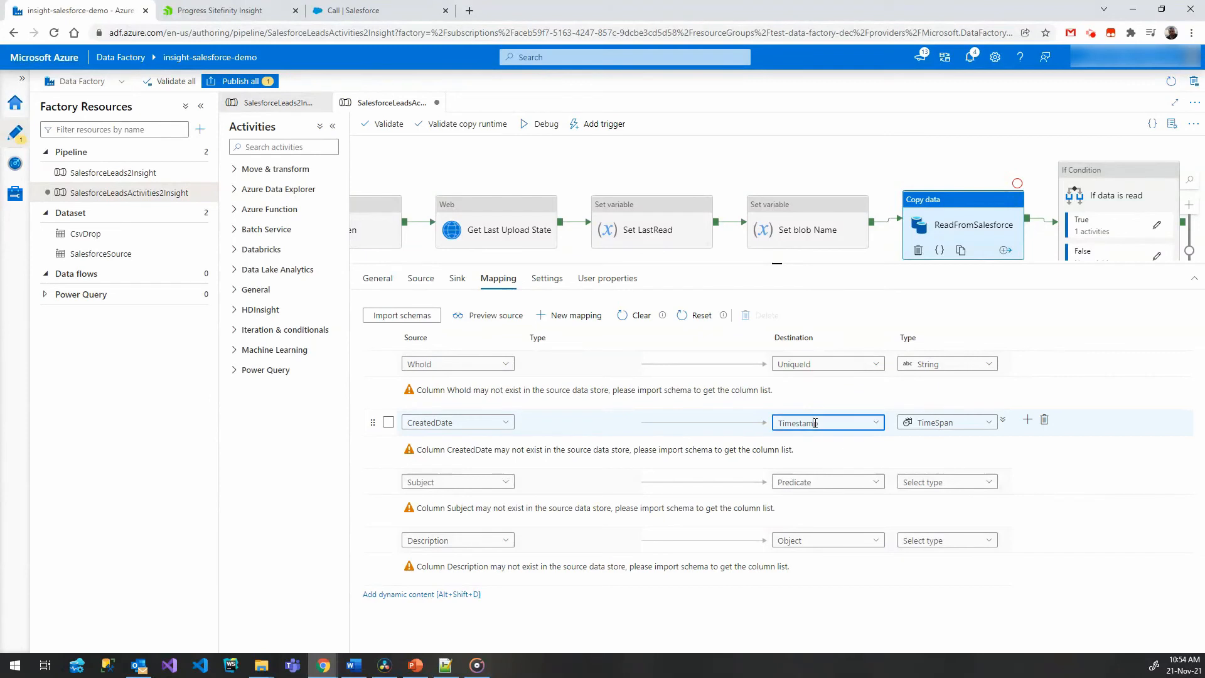
pyautogui.doubleClick(815, 482)
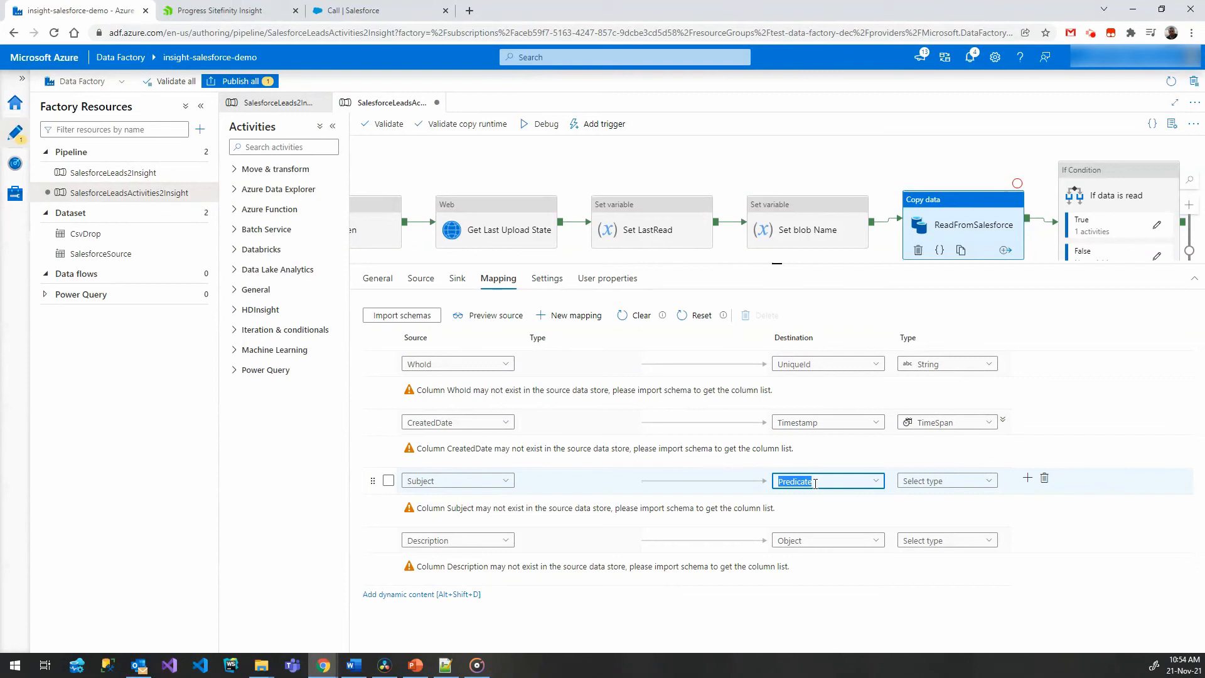
pyautogui.doubleClick(808, 541)
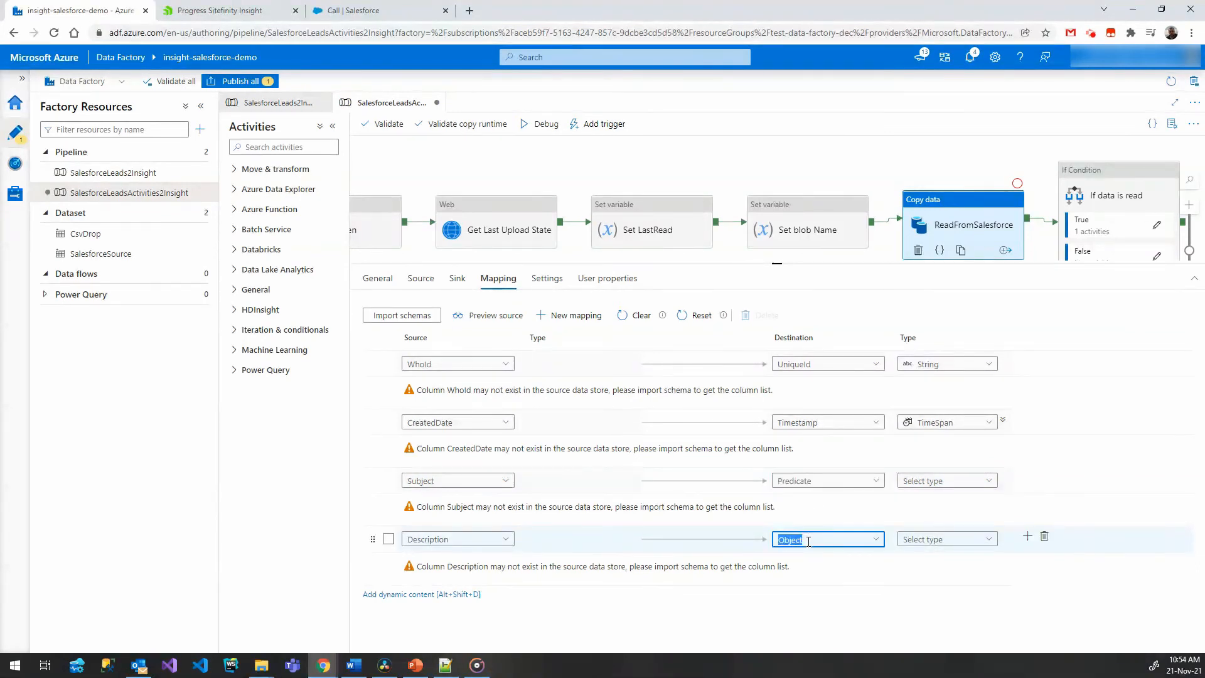
pyautogui.click(790, 604)
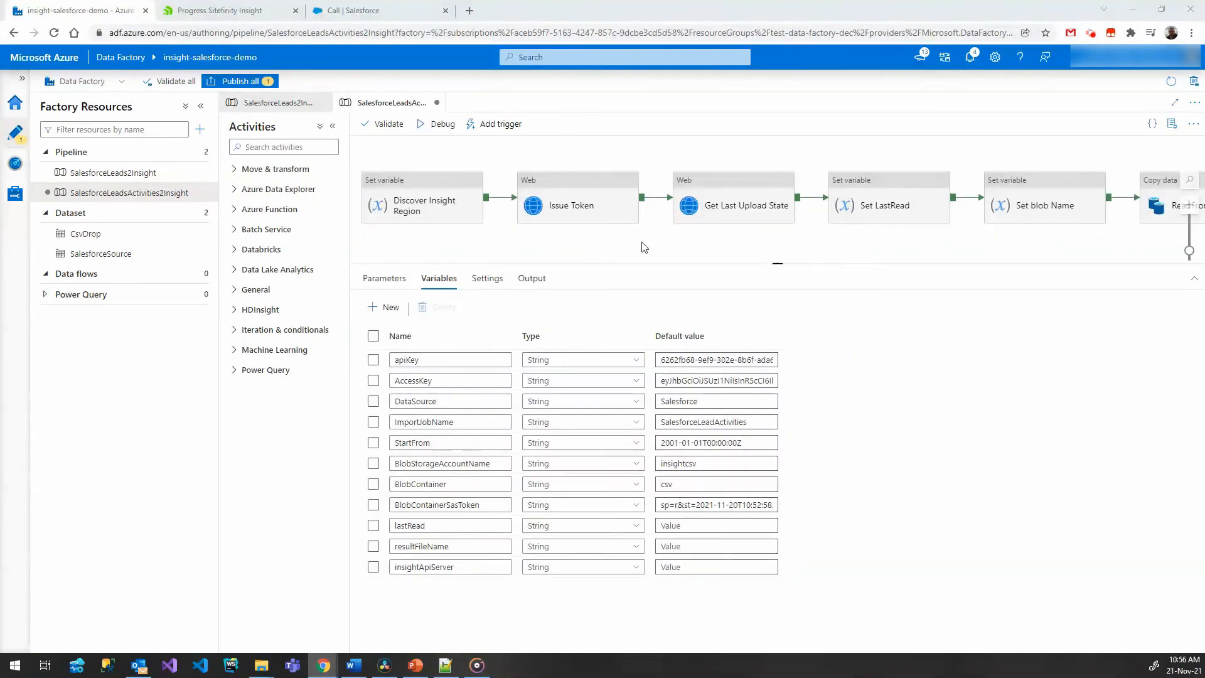
# Publish all pending changes and start a debug run of the SalesforceLeadsActivities2Insight pipeline.
pyautogui.click(229, 83)
pyautogui.click(844, 635)
pyautogui.click(439, 124)
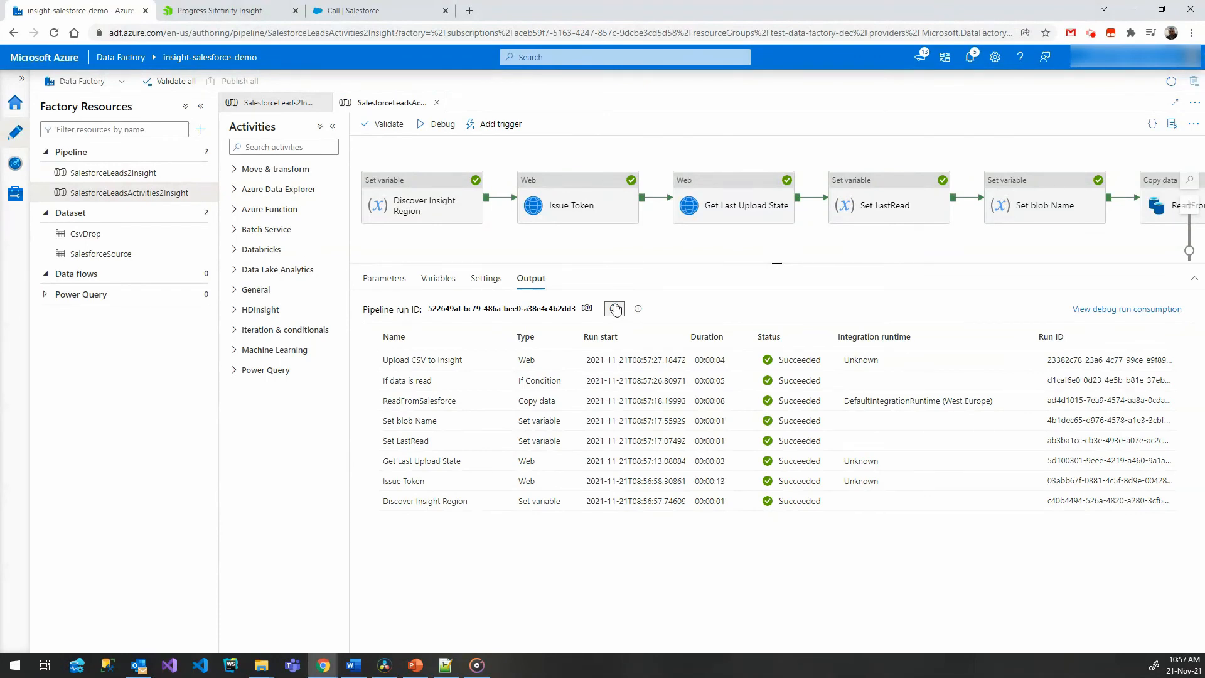
# Switch to Sitefinity Insight, search the contacts for the lead's first name and open the matching contact.
pyautogui.click(271, 15)
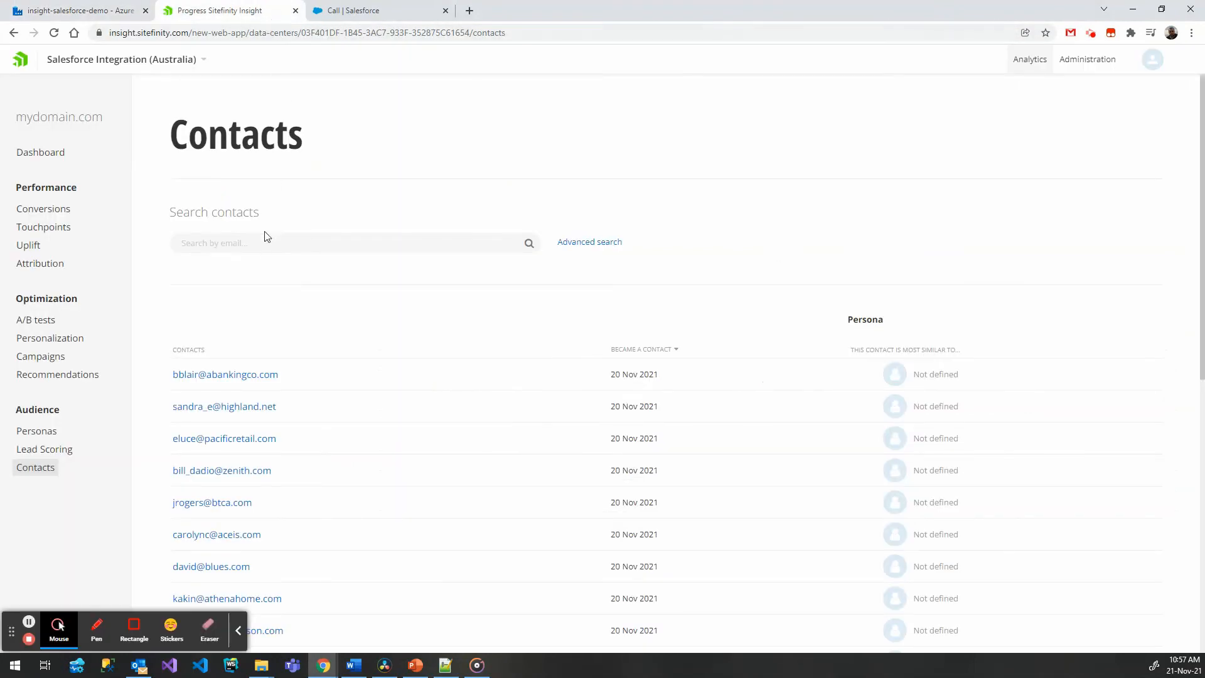
pyautogui.click(264, 248)
pyautogui.write('bren')
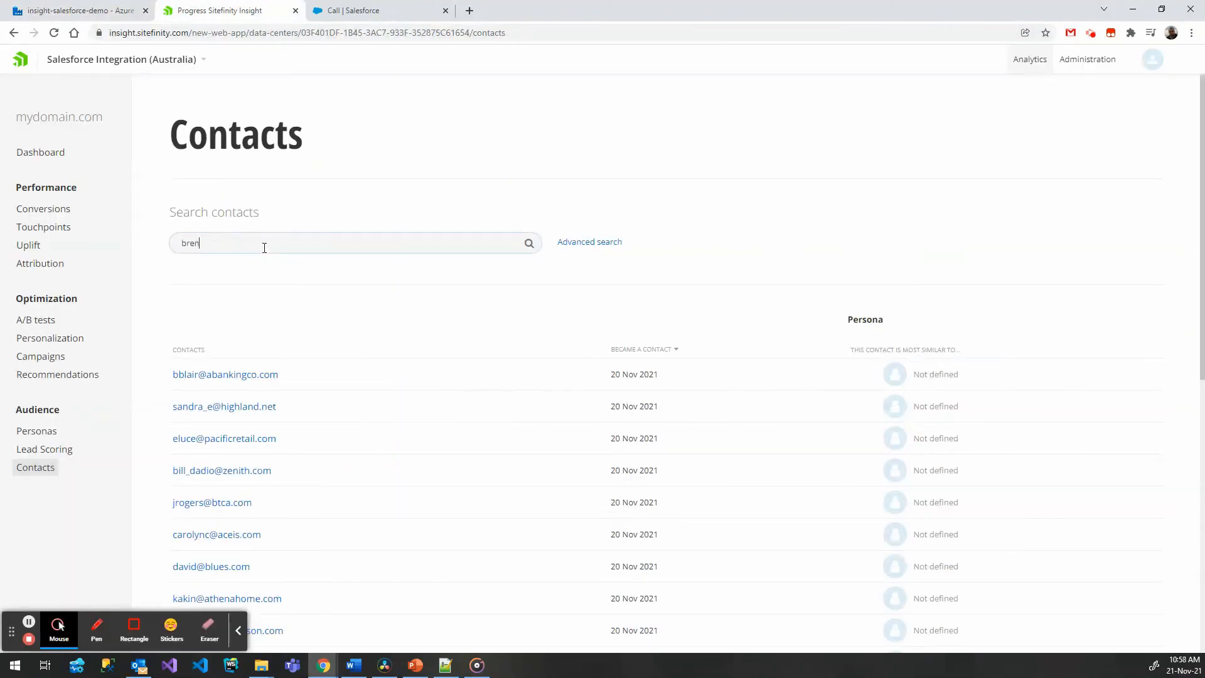
pyautogui.write('da')
pyautogui.press('Return')
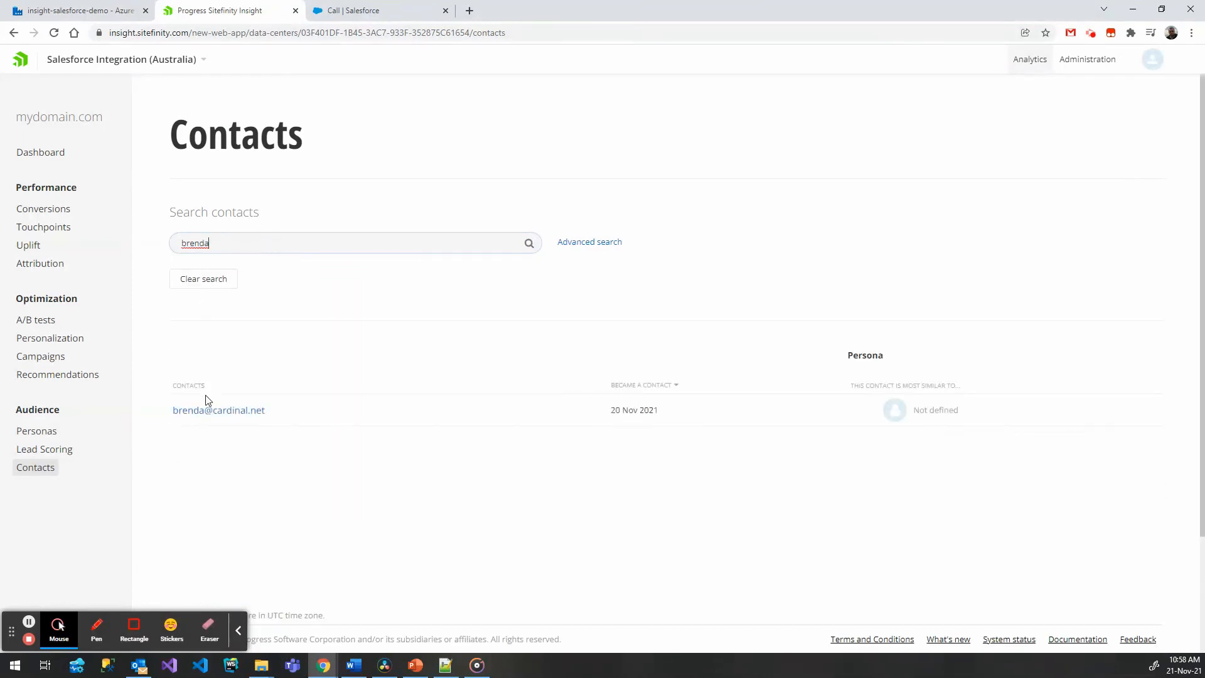
pyautogui.click(207, 409)
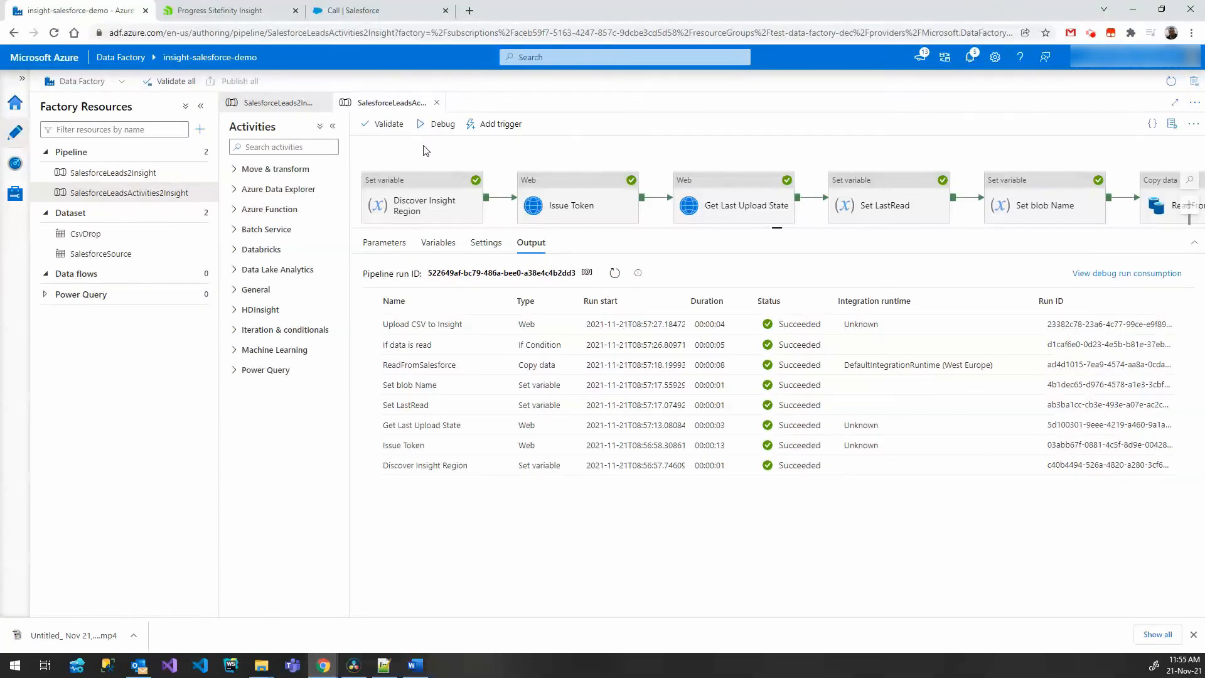
# Add a new schedule trigger named "Each 30 mins" with a matching minute recurrence to the SalesforceLeadsActivities2Insight pipeline.
pyautogui.click(515, 124)
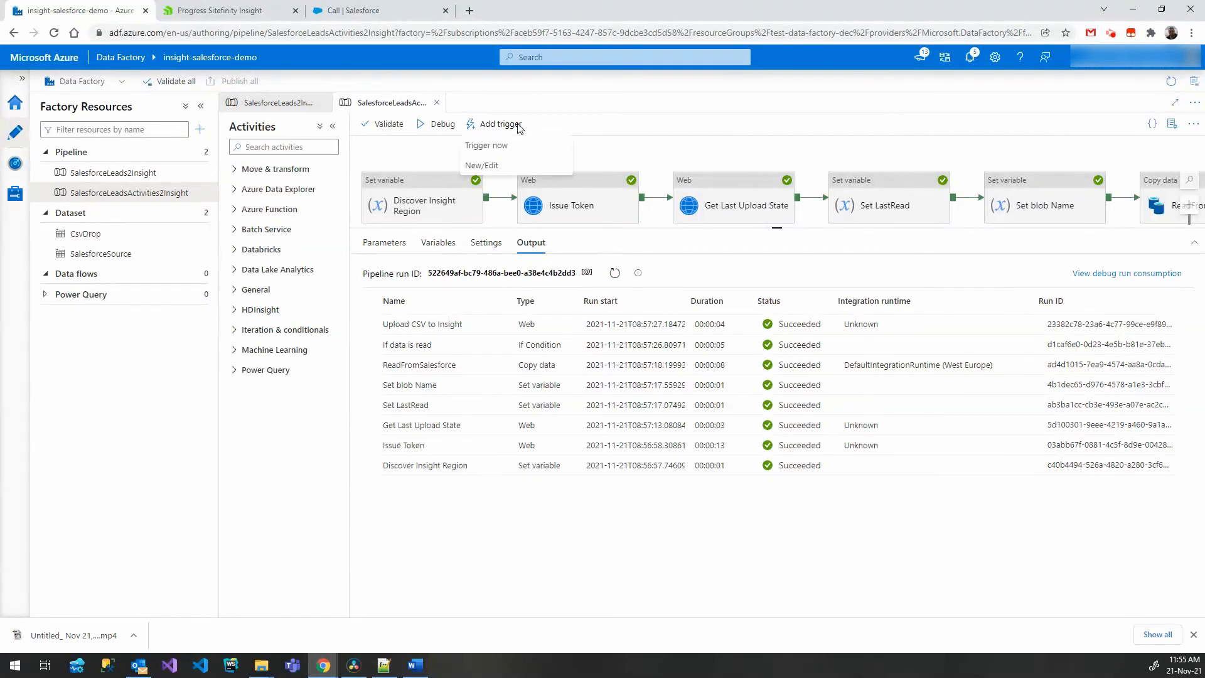
pyautogui.click(486, 166)
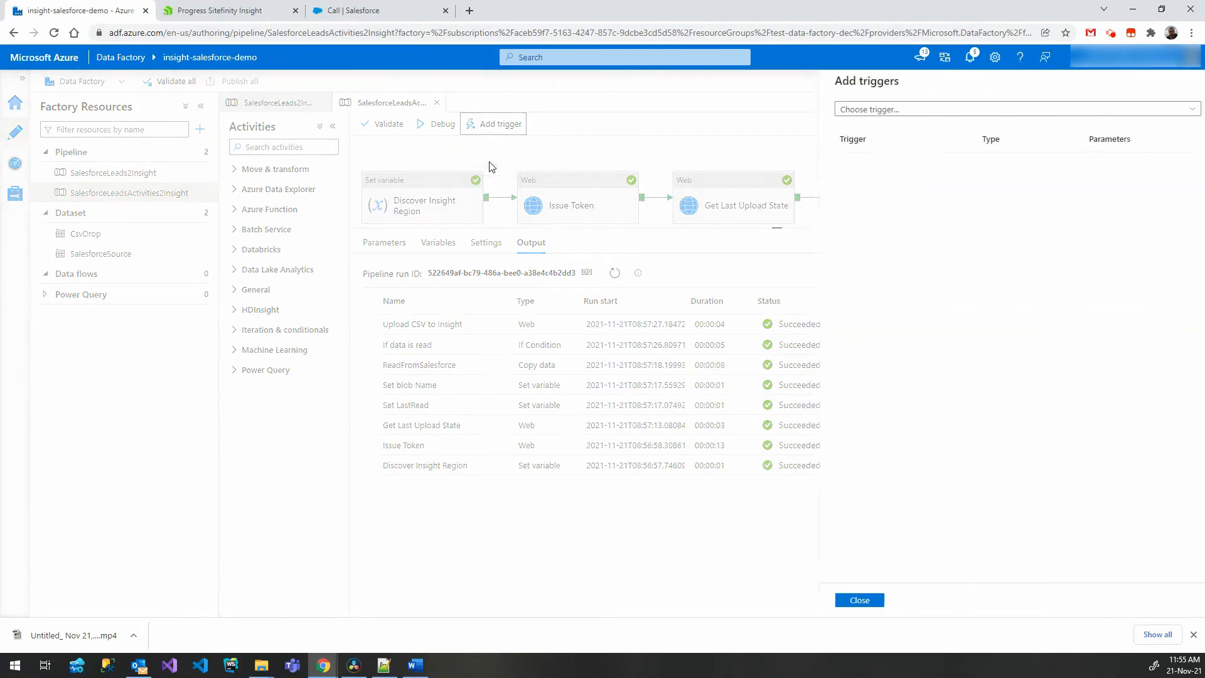
pyautogui.click(906, 111)
pyautogui.click(847, 154)
pyautogui.write('Each 30 mins')
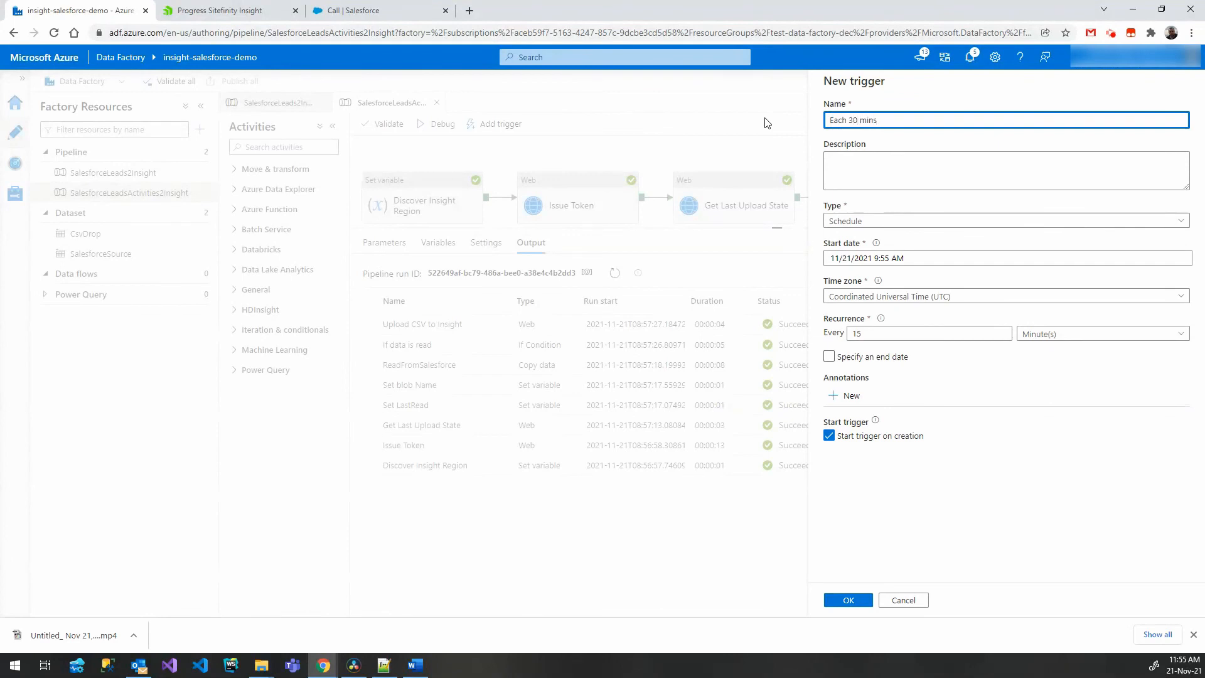
pyautogui.click(833, 331)
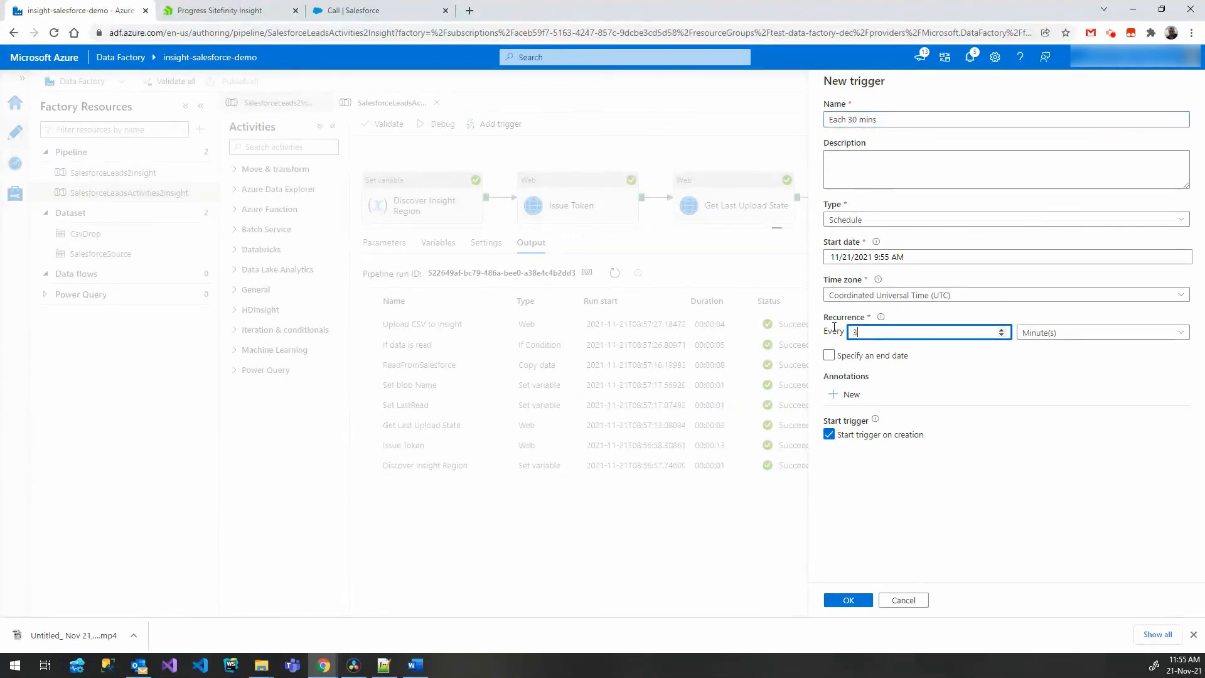
pyautogui.click(835, 605)
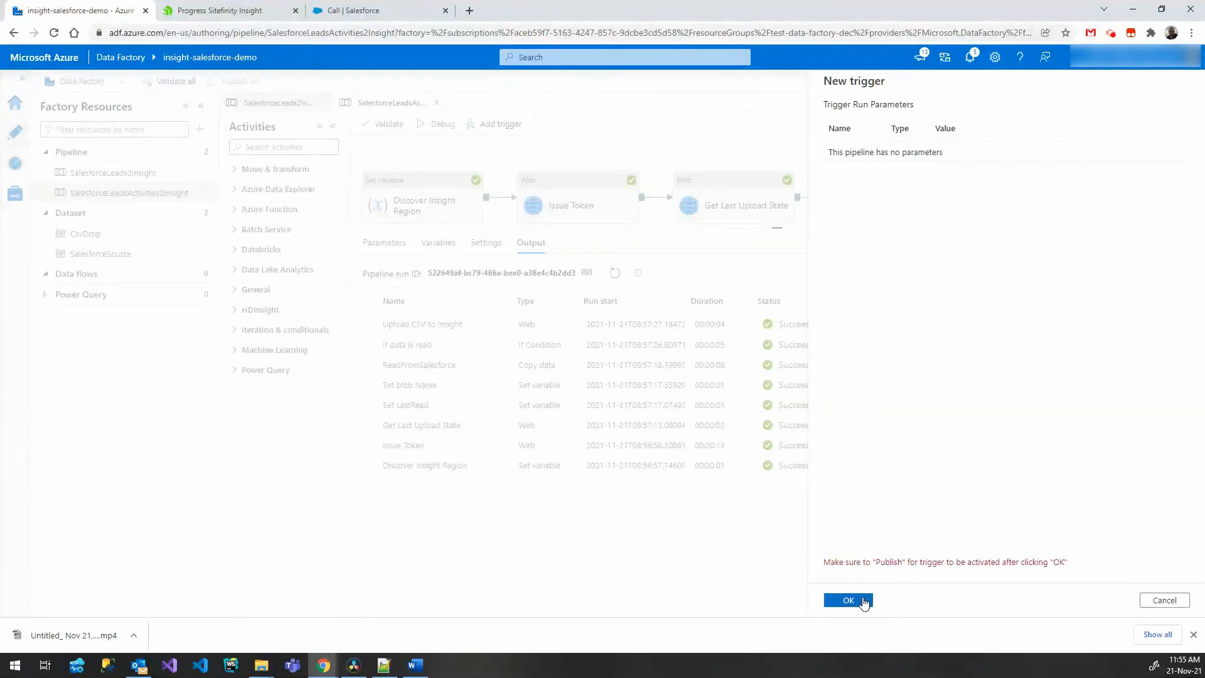
pyautogui.click(863, 601)
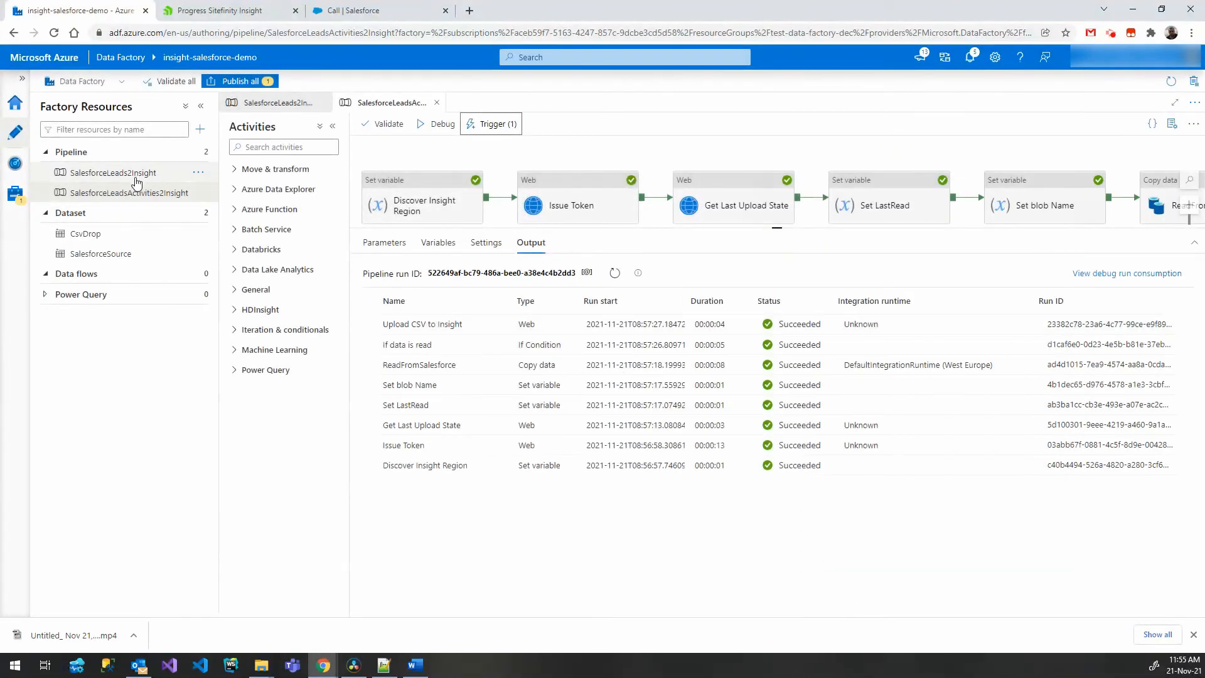
# Attach the existing "Each 30 mins" trigger to the SalesforceLeads2Insight pipeline and publish all pending changes.
pyautogui.click(156, 174)
pyautogui.click(493, 125)
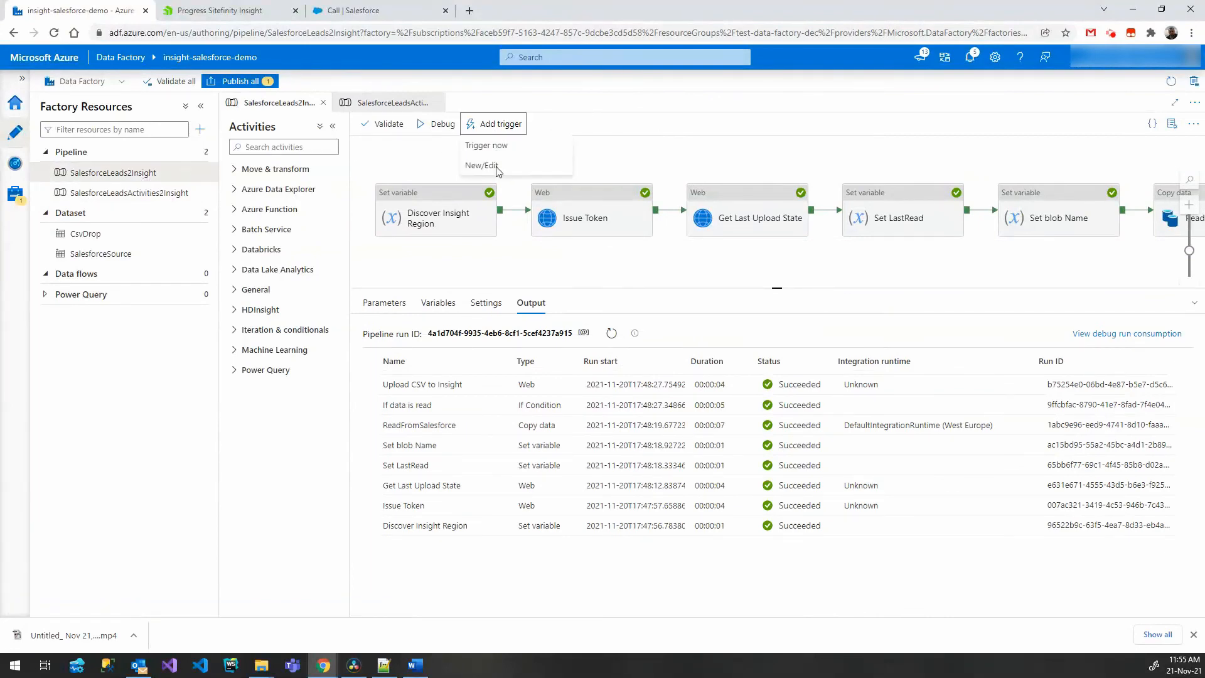
pyautogui.click(496, 167)
pyautogui.click(832, 112)
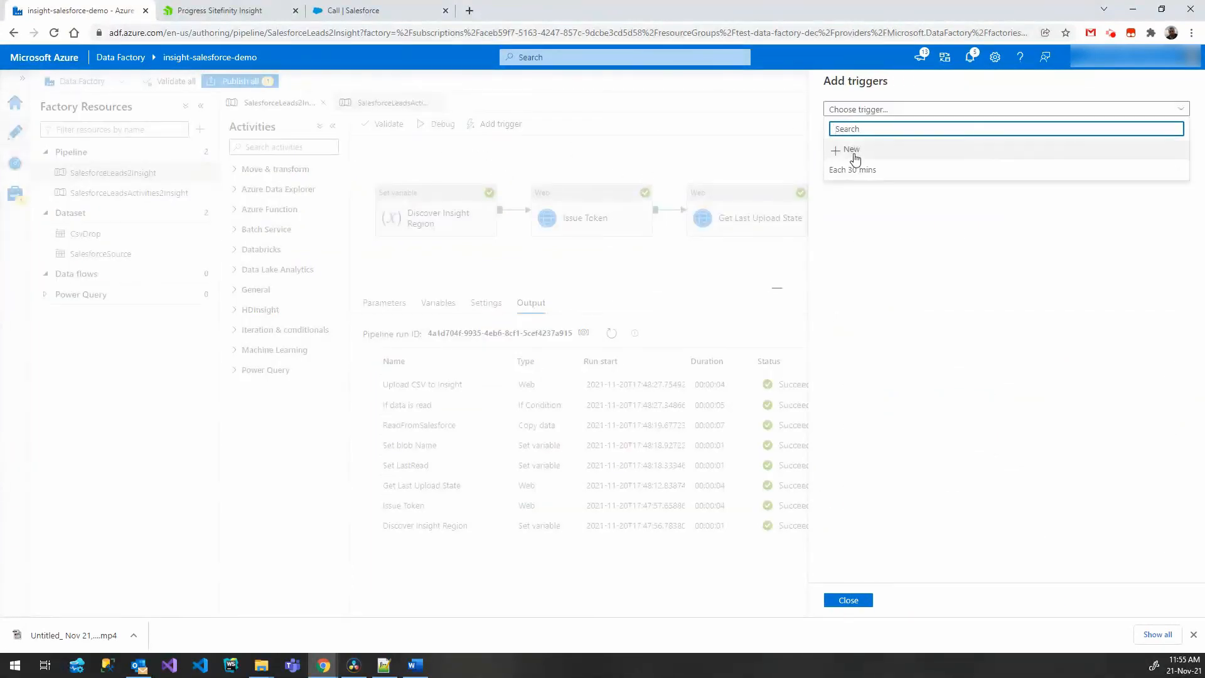
pyautogui.click(855, 168)
pyautogui.click(849, 599)
pyautogui.click(850, 599)
pyautogui.click(856, 601)
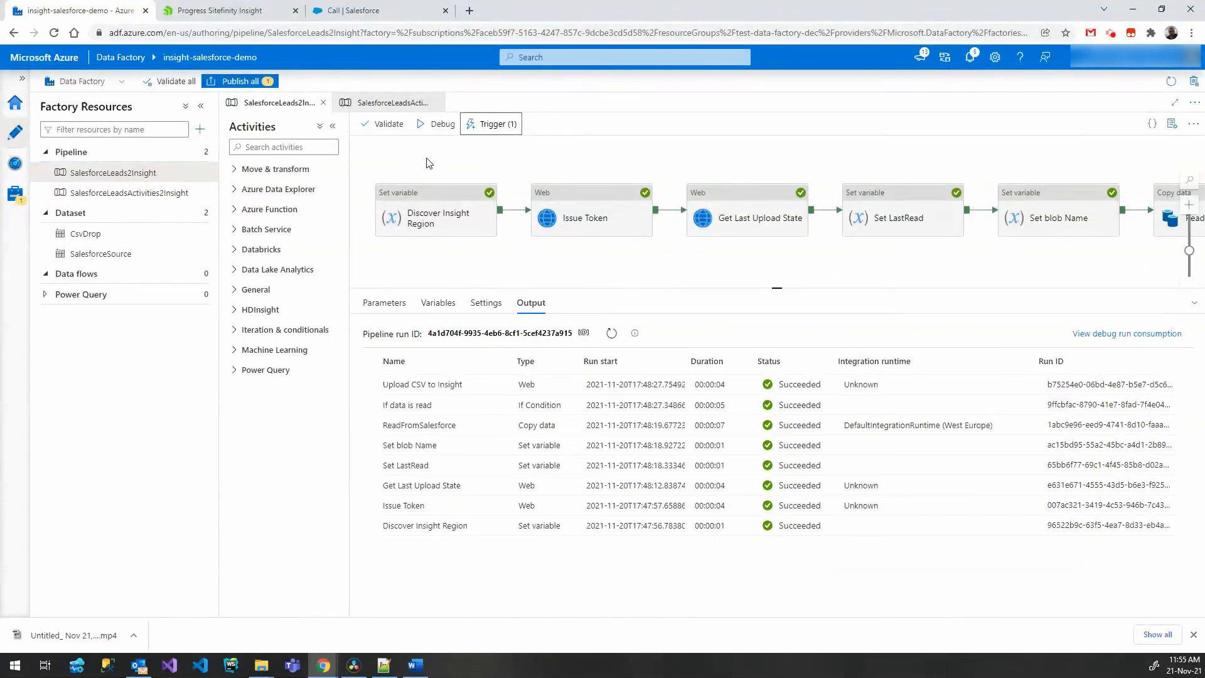
pyautogui.click(232, 81)
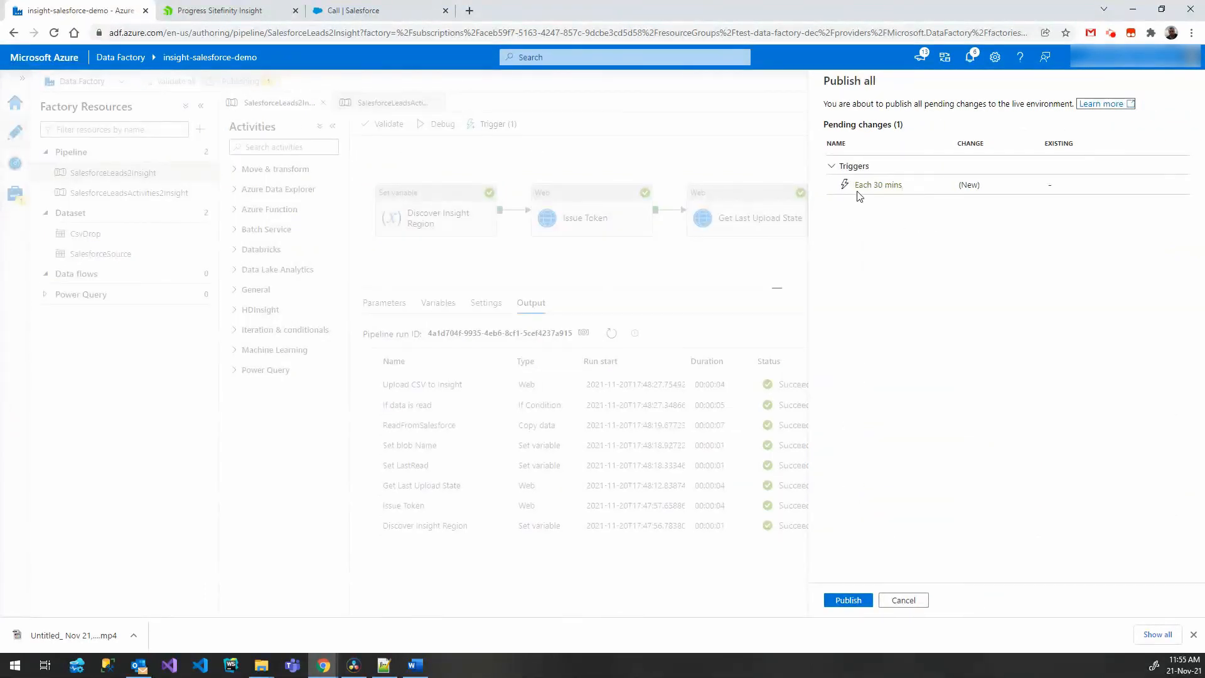
pyautogui.click(847, 599)
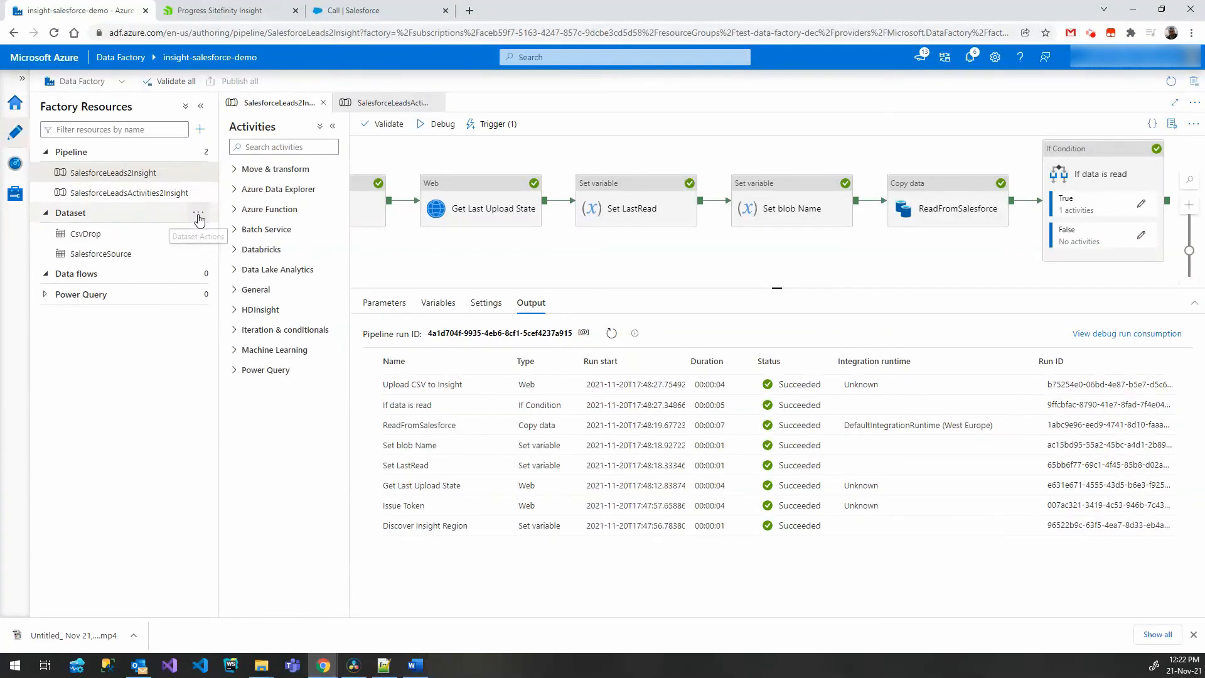
# Browse the Database and Services and apps data stores available for a new dataset, then leave without creating one.
pyautogui.click(198, 215)
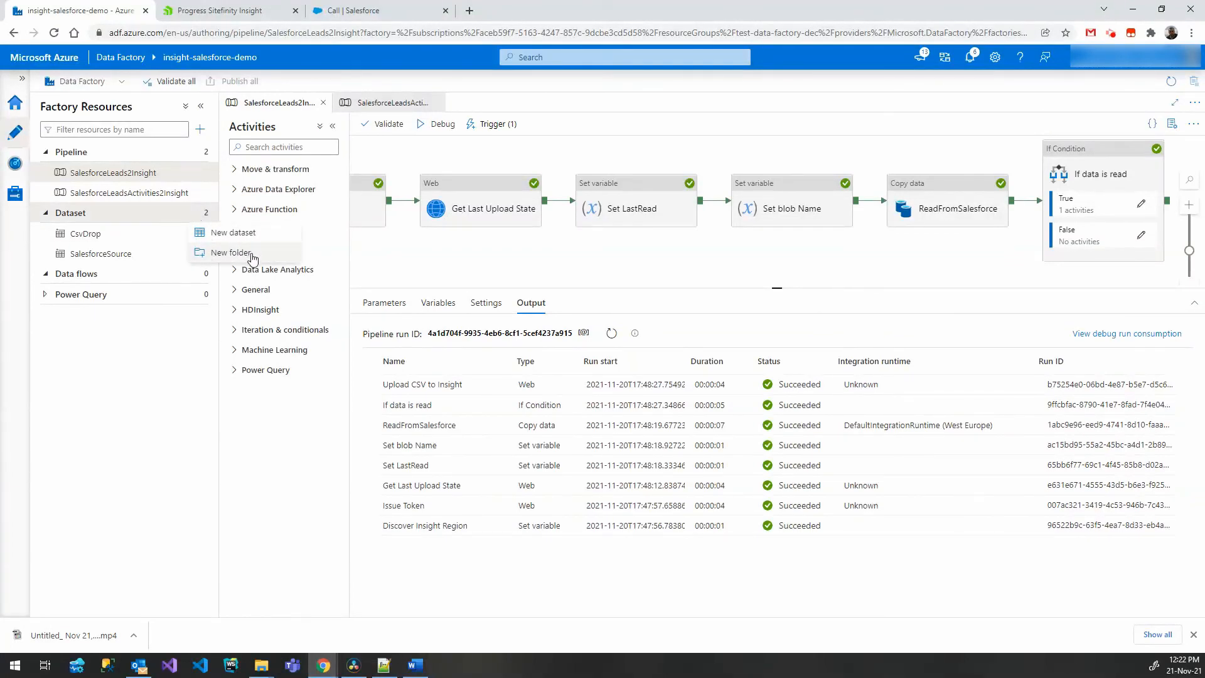
pyautogui.click(249, 233)
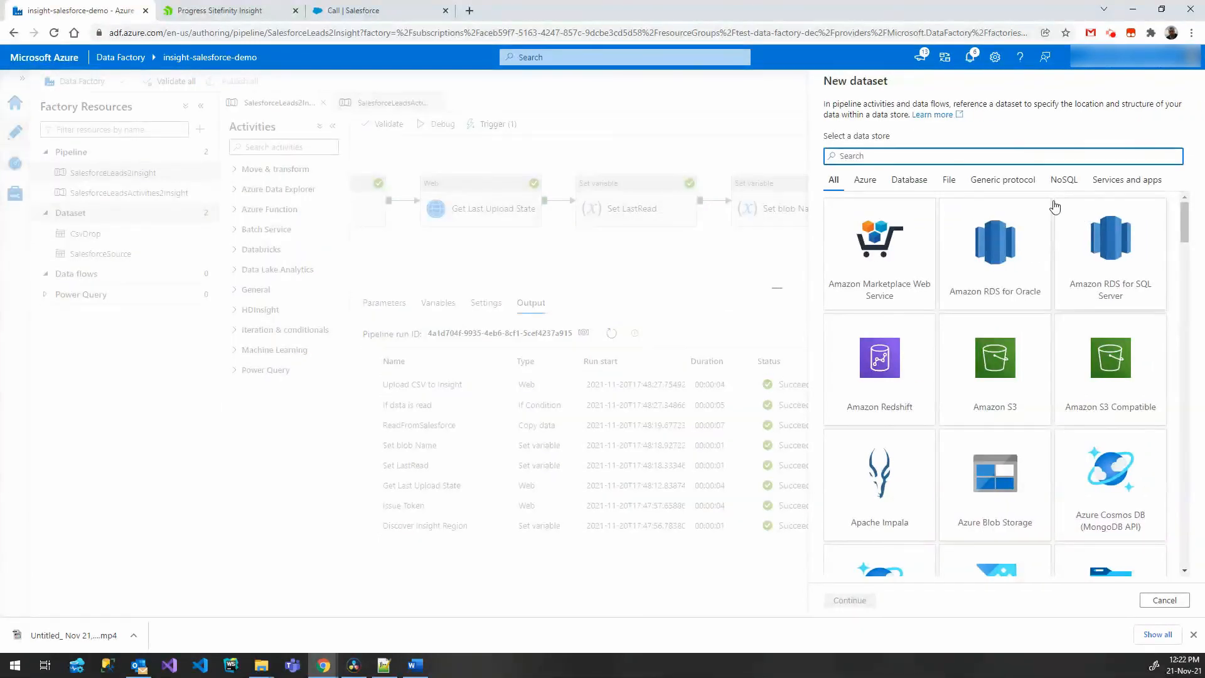
pyautogui.click(927, 187)
pyautogui.scroll(-5, 1004, 290)
pyautogui.scroll(-5, 1007, 296)
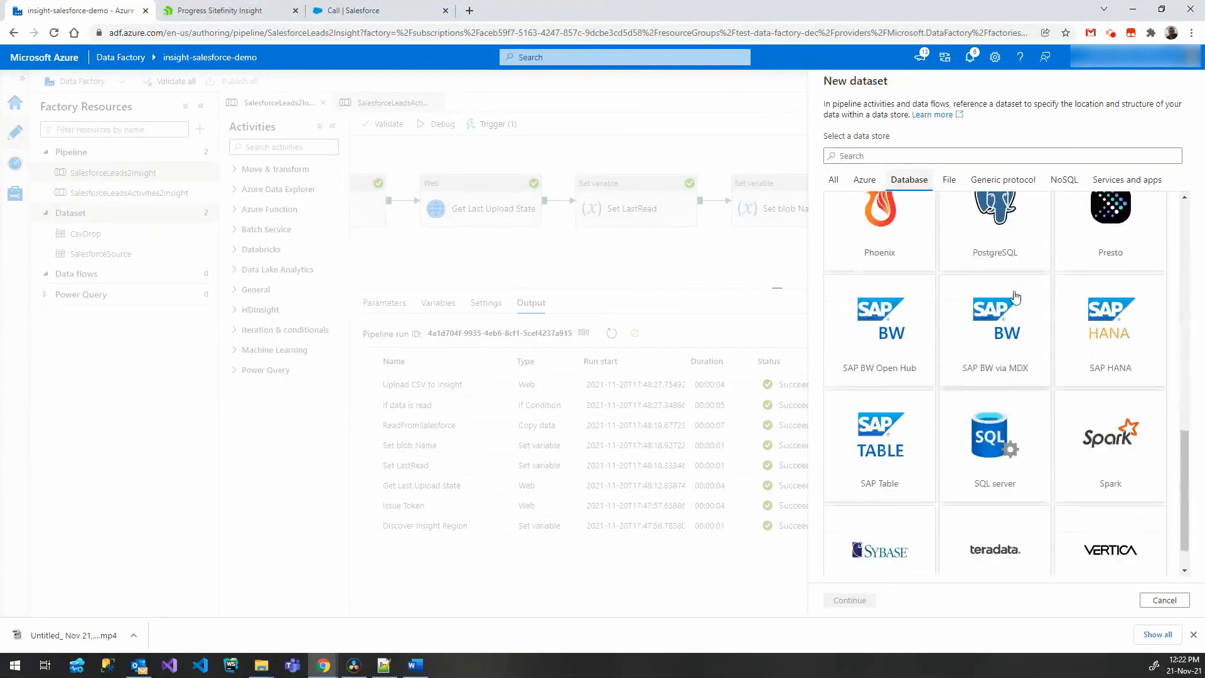
pyautogui.click(1129, 182)
pyautogui.scroll(-4, 1041, 288)
pyautogui.scroll(-8, 1043, 286)
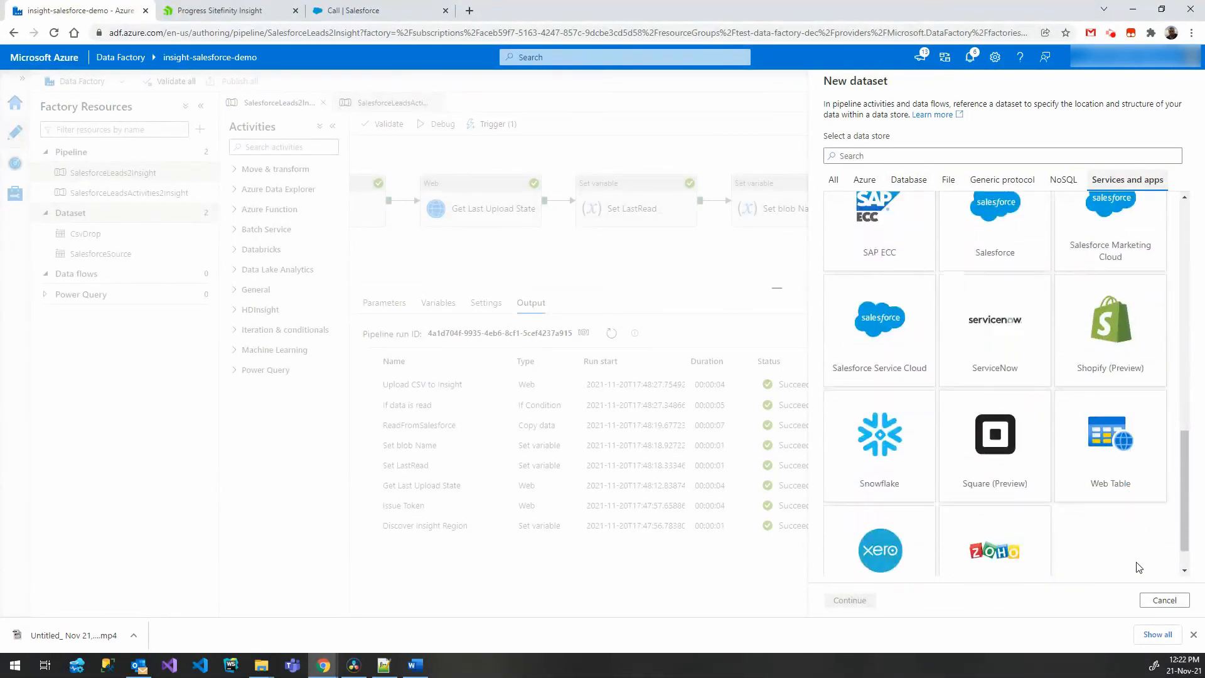
pyautogui.click(1164, 599)
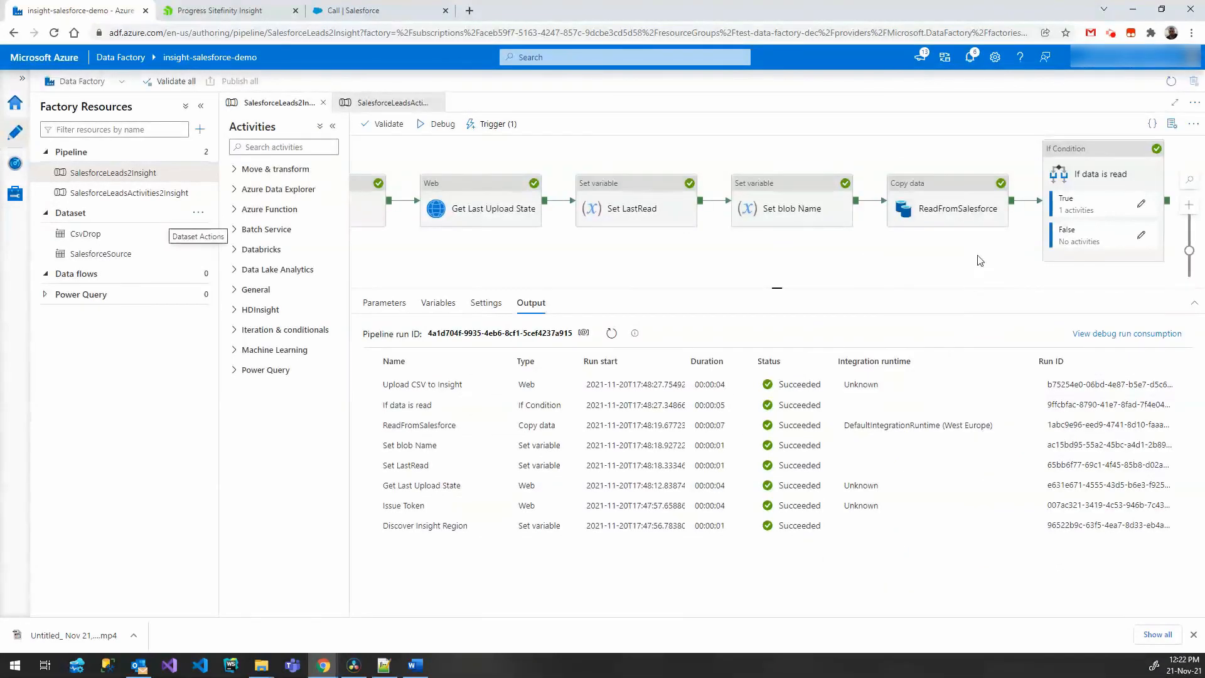
# Select SalesforceSource as the source dataset of the ReadFromSalesforce copy activity in the SalesforceLeads2Insight pipeline.
pyautogui.click(960, 217)
pyautogui.click(541, 341)
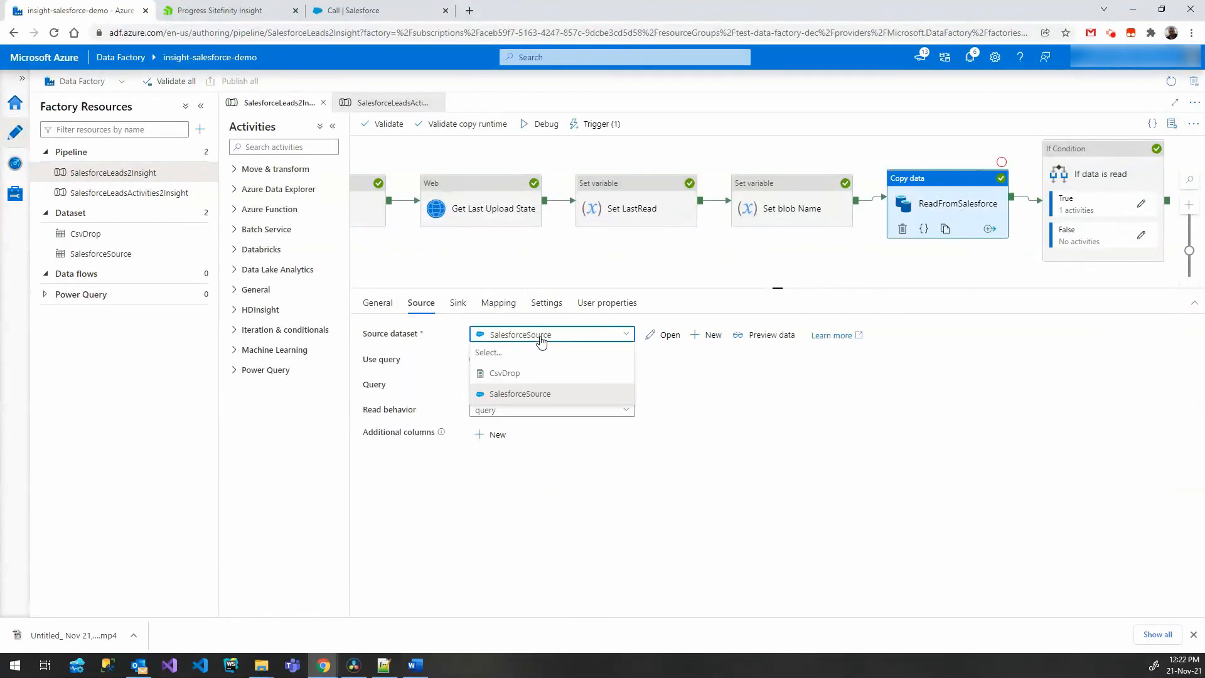
pyautogui.click(564, 393)
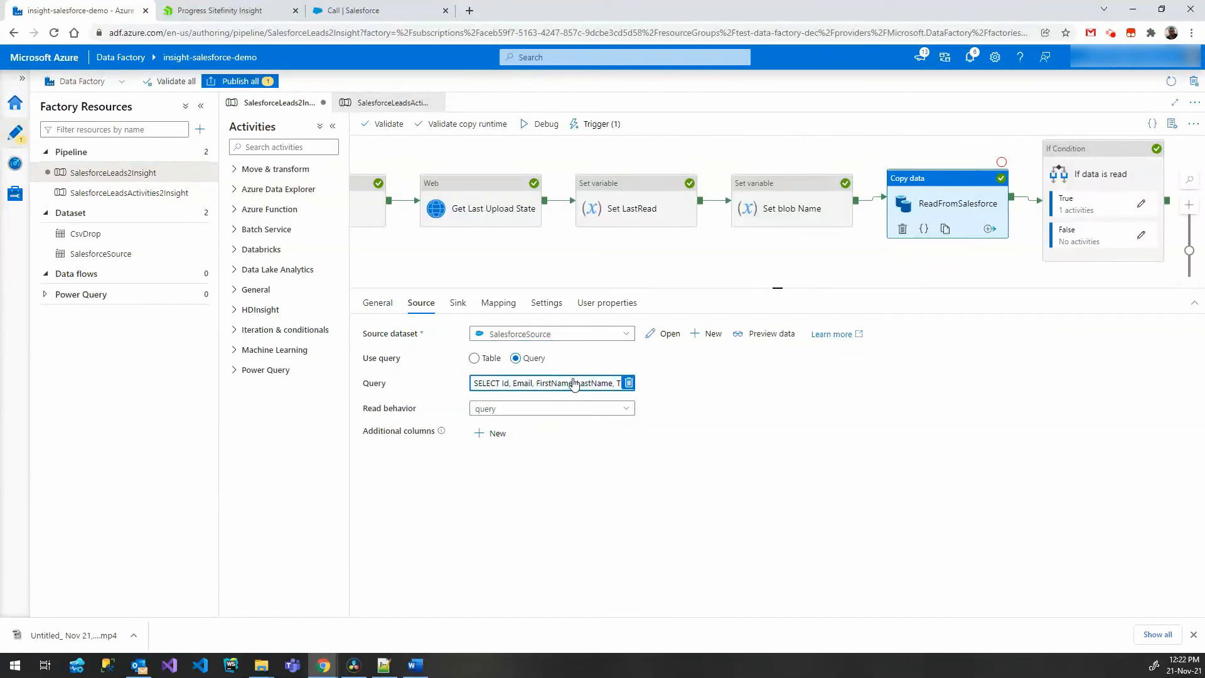